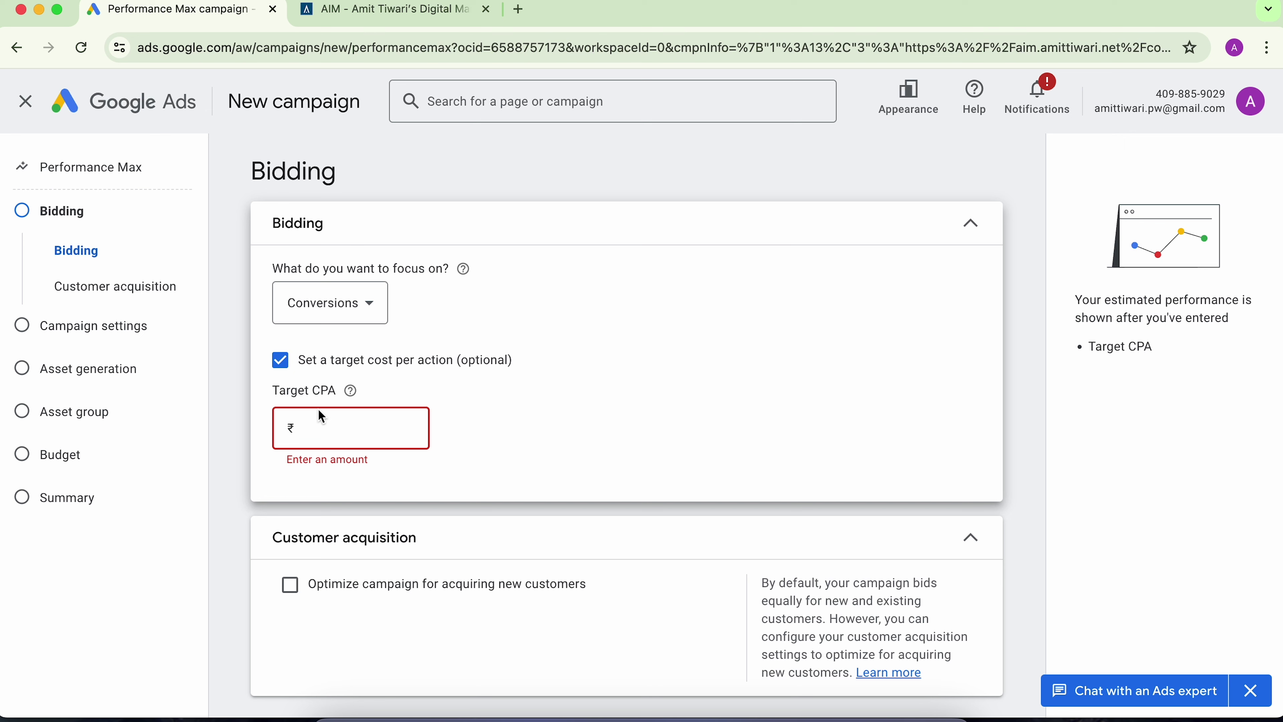
Step: Set the campaign's target cost per action to ₹500
{"action": "type", "text": "500"}
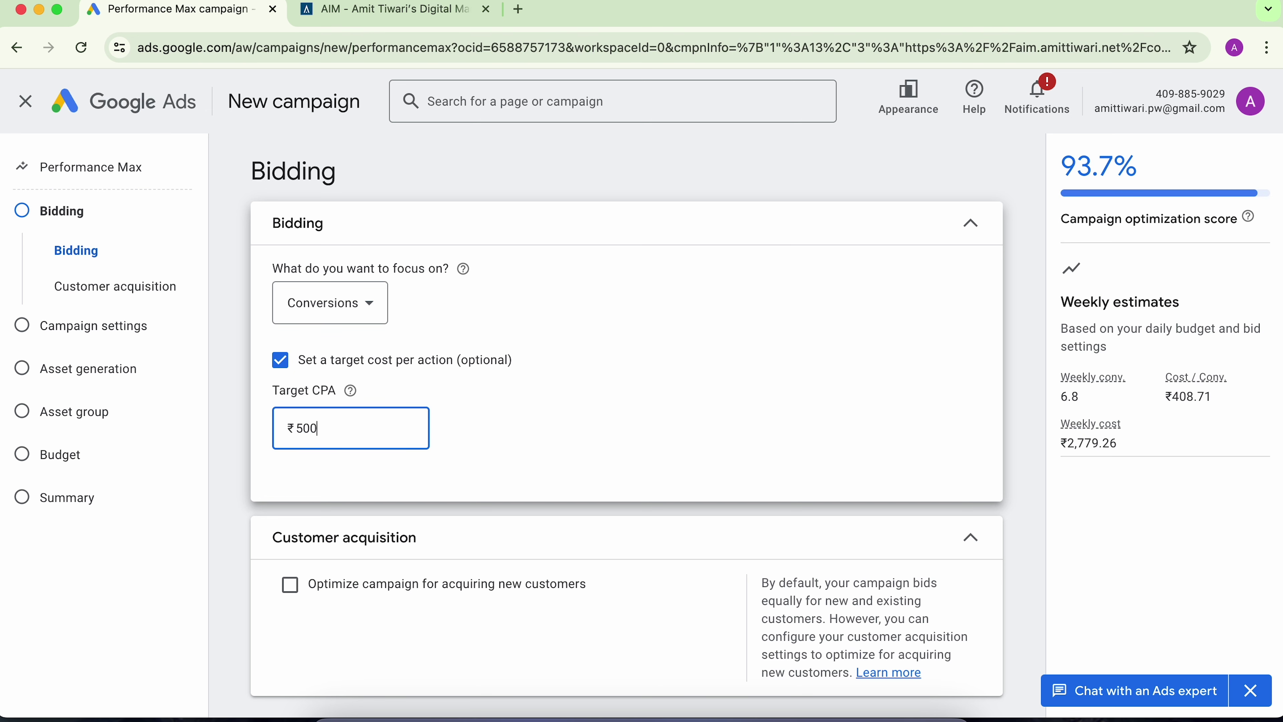
{"action": "left_click", "coordinate": [249, 381]}
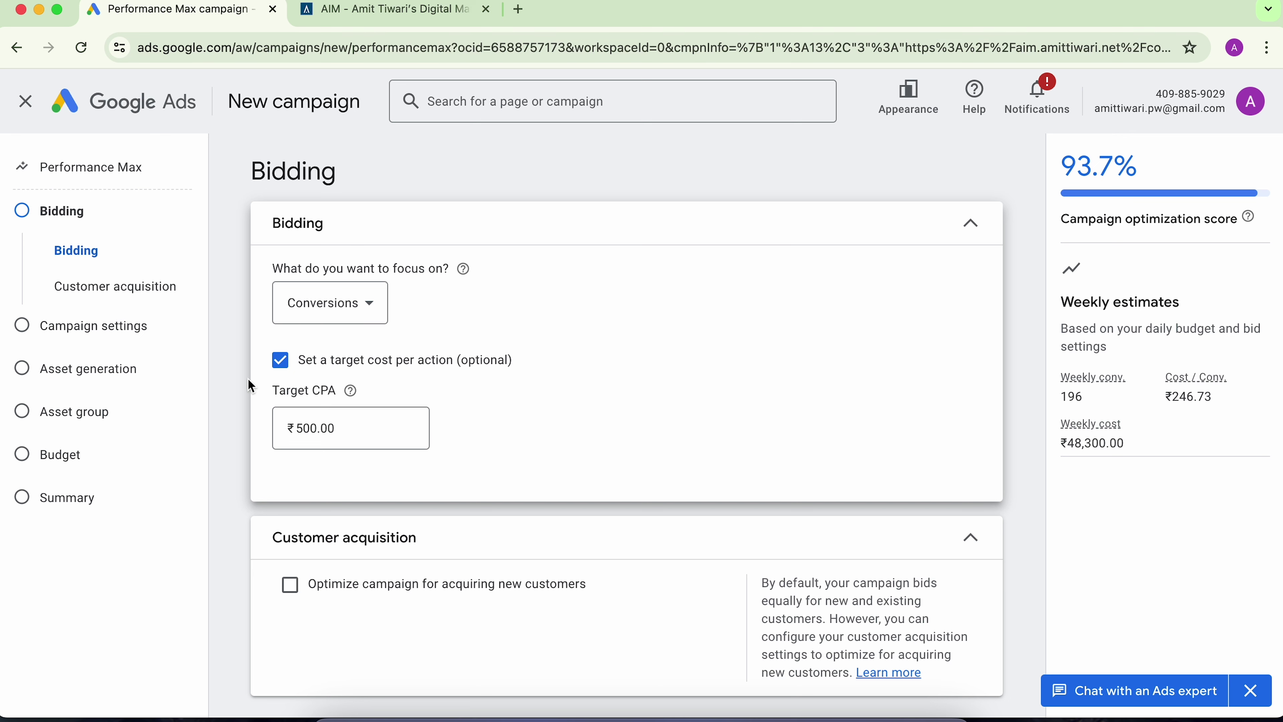
{"action": "scroll", "coordinate": [255, 432], "scroll_direction": "down", "scroll_amount": 2}
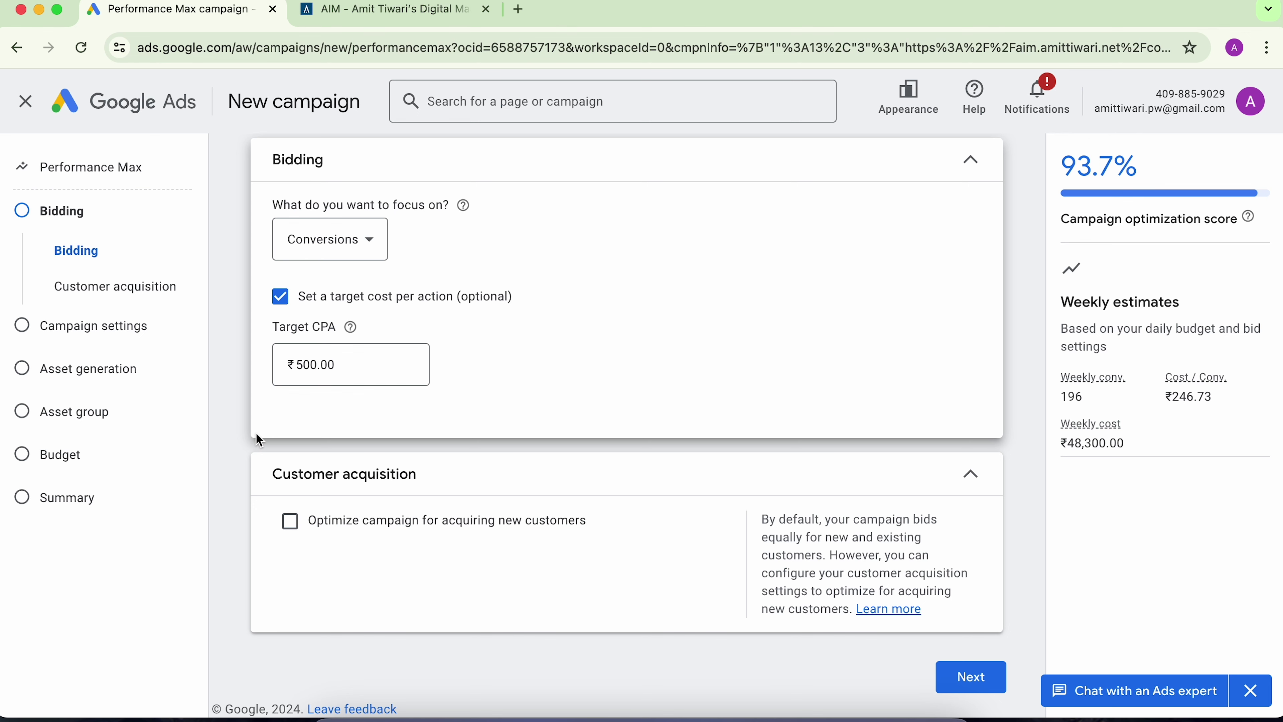
Step: Review the Advanced Digital Marketing Course page and its price, and return to the campaign's bidding settings
{"action": "scroll", "coordinate": [256, 432], "scroll_direction": "down", "scroll_amount": 1}
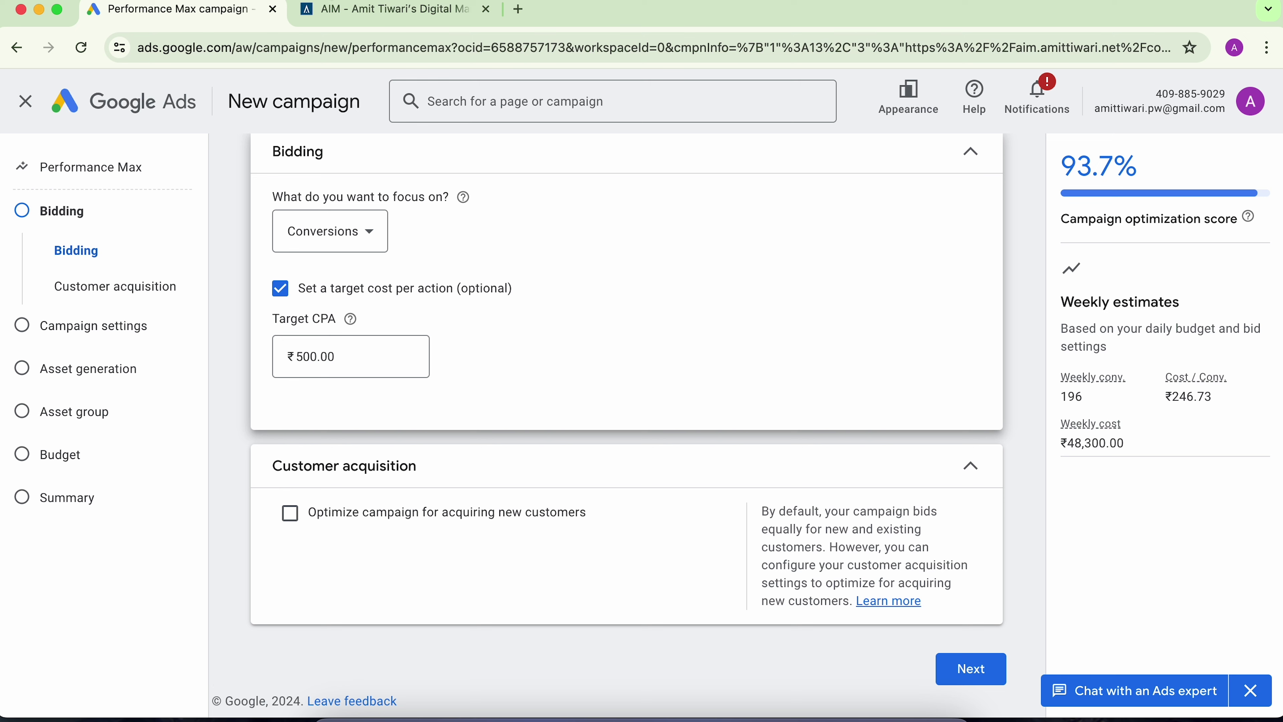
{"action": "left_click", "coordinate": [343, 10]}
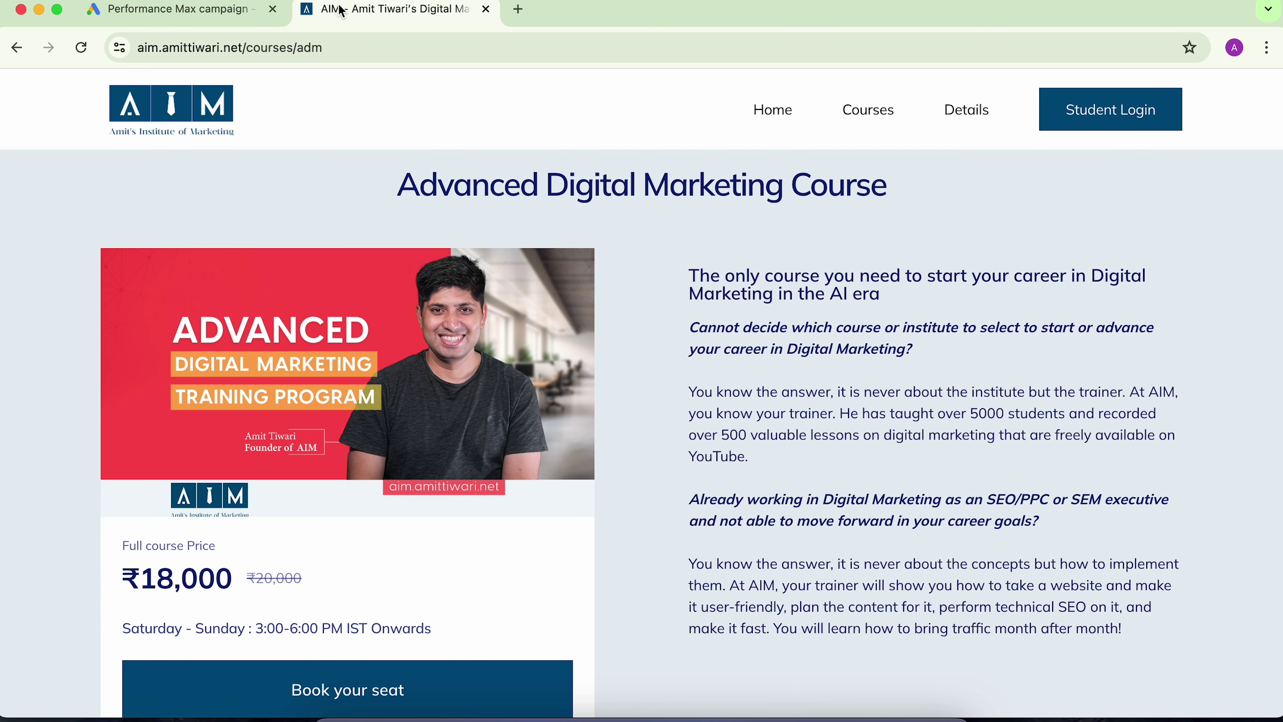
{"action": "left_click", "coordinate": [198, 18]}
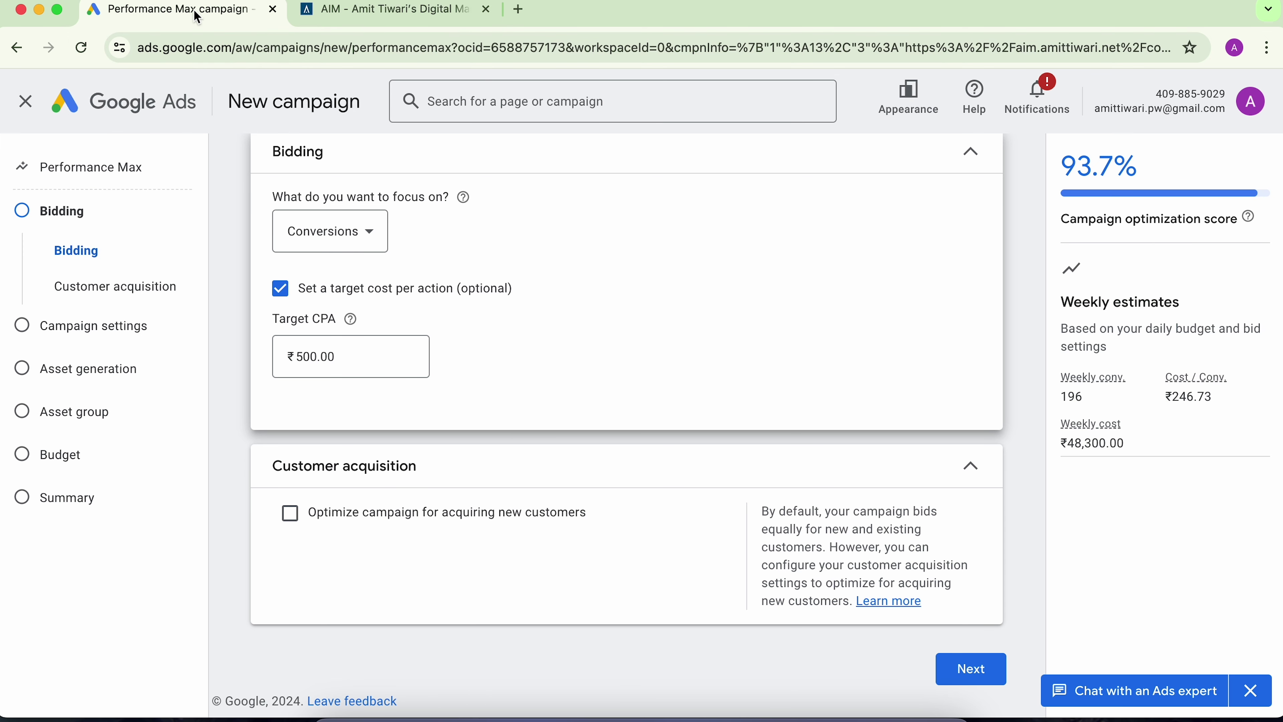
Step: Turn on campaign optimization for acquiring new customers and review its bidding options
{"action": "left_click", "coordinate": [292, 515]}
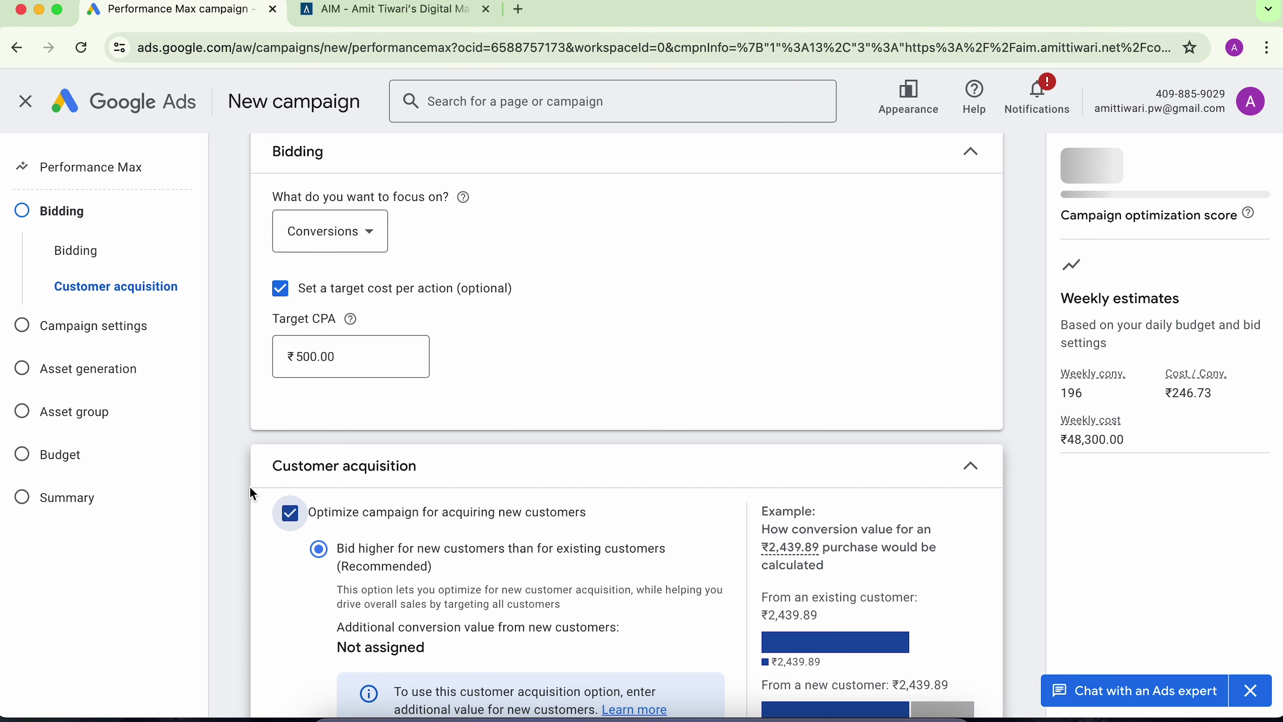
{"action": "scroll", "coordinate": [250, 488], "scroll_direction": "down", "scroll_amount": 5}
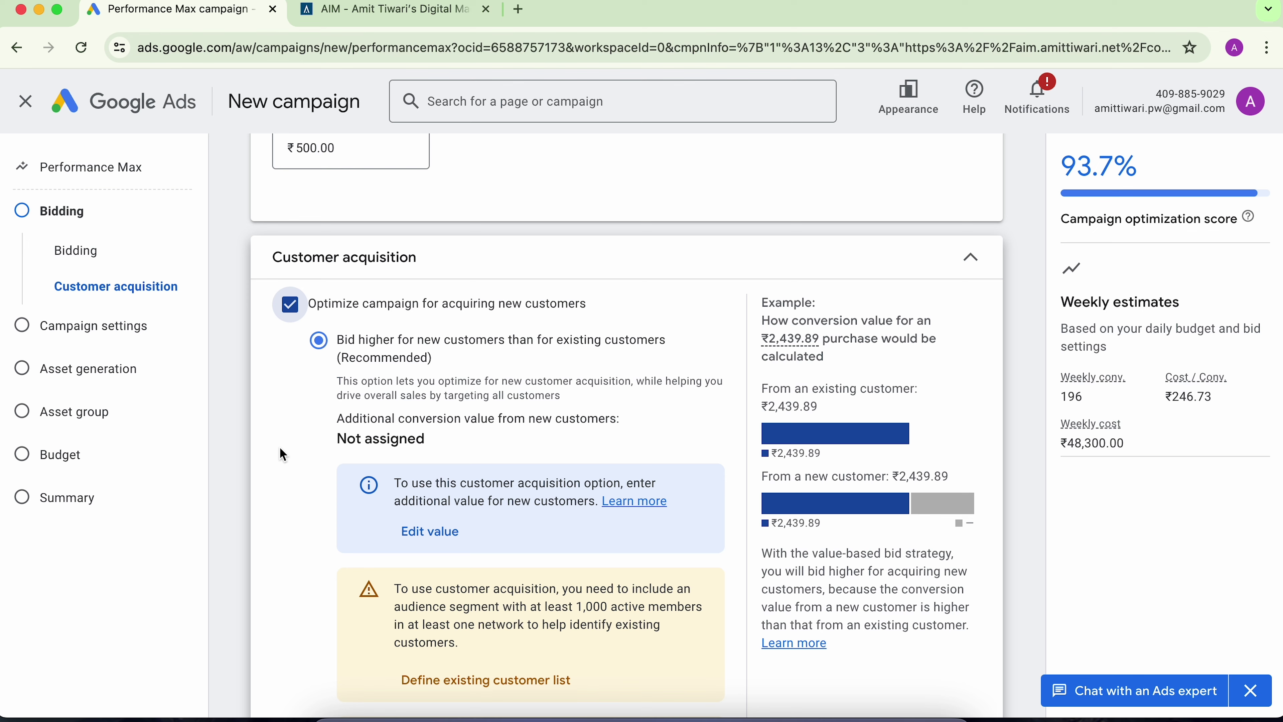
{"action": "scroll", "coordinate": [334, 452], "scroll_direction": "down", "scroll_amount": 2}
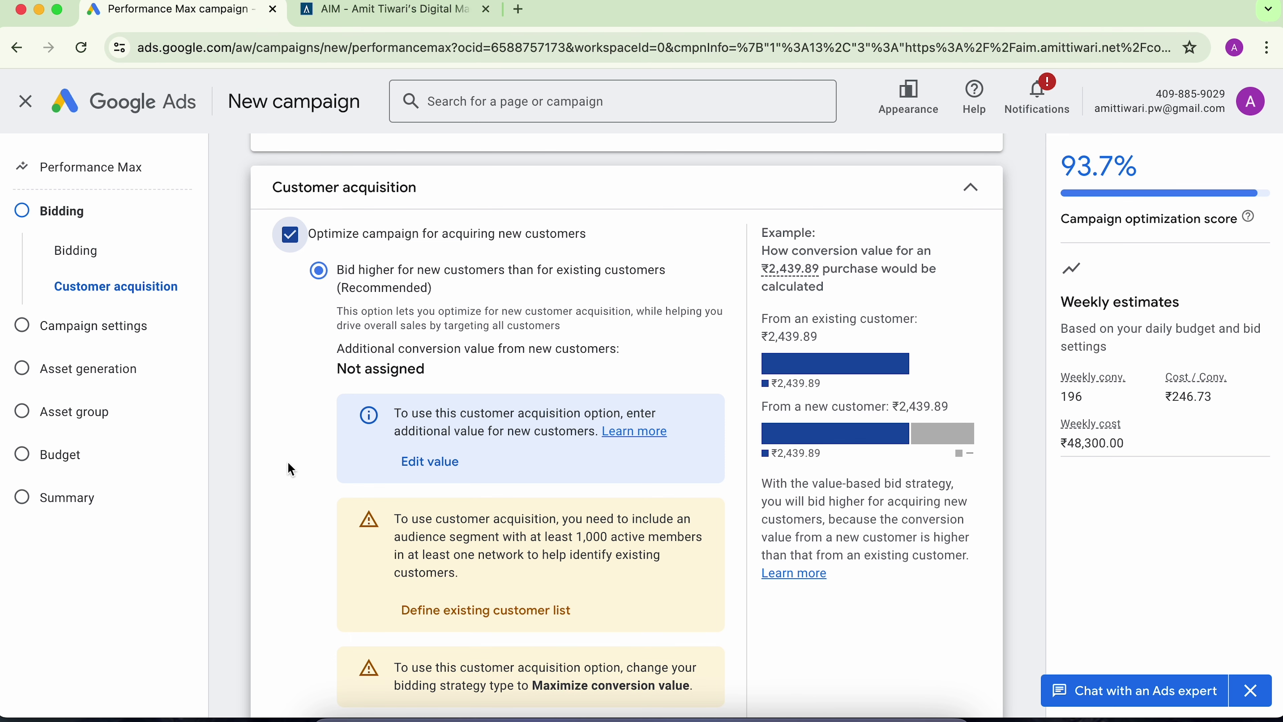
{"action": "scroll", "coordinate": [288, 461], "scroll_direction": "down", "scroll_amount": 4}
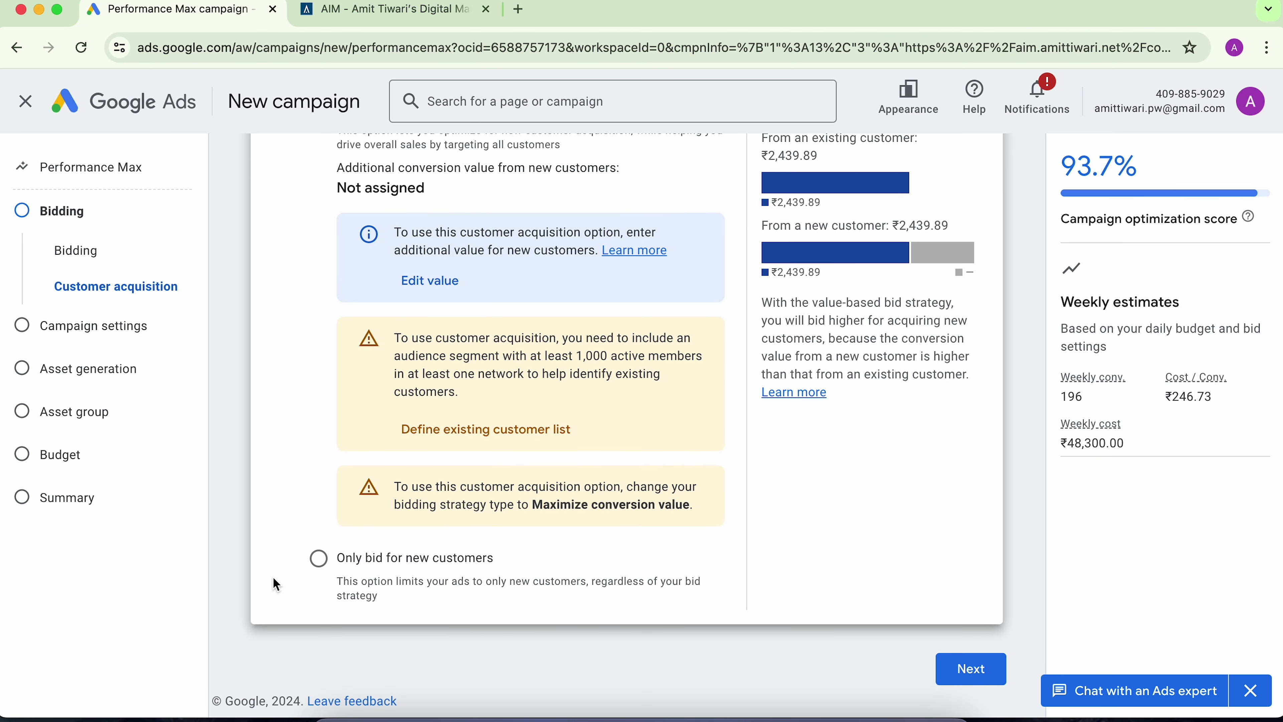
Step: Try the option to only bid for new customers, and restore bidding higher for new customers than for existing ones
{"action": "left_click", "coordinate": [318, 562]}
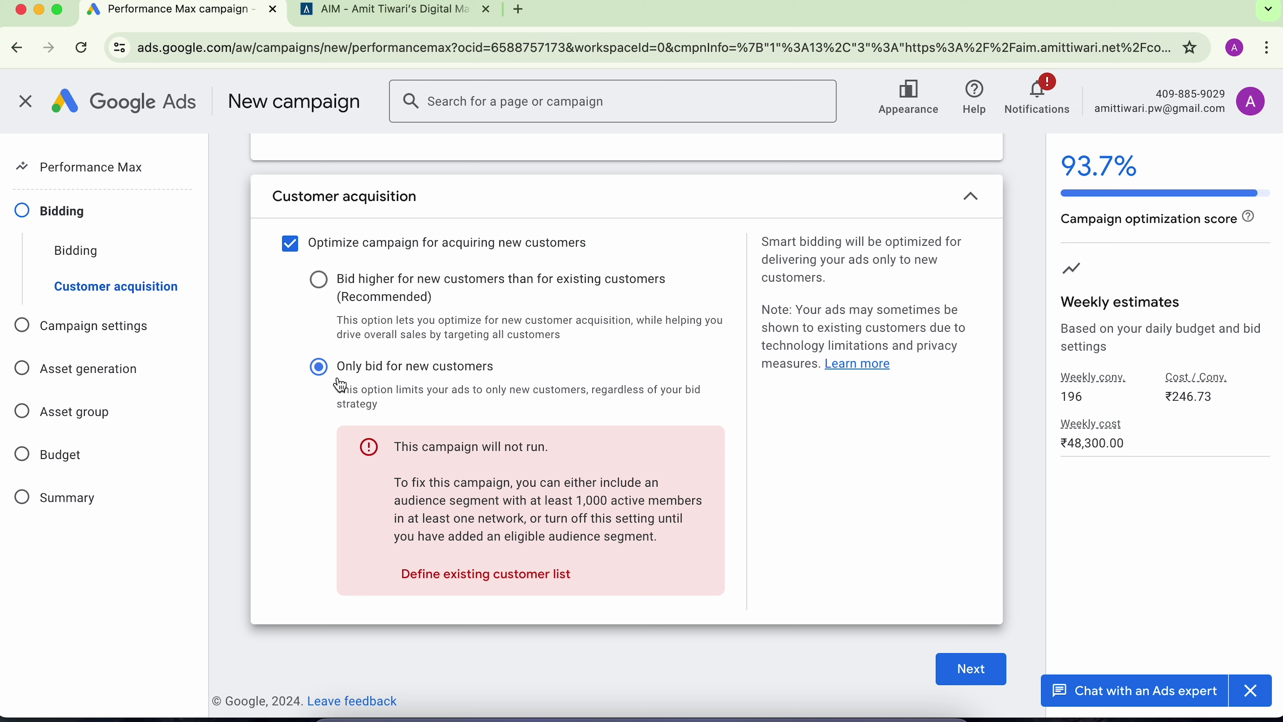
{"action": "left_click", "coordinate": [320, 282]}
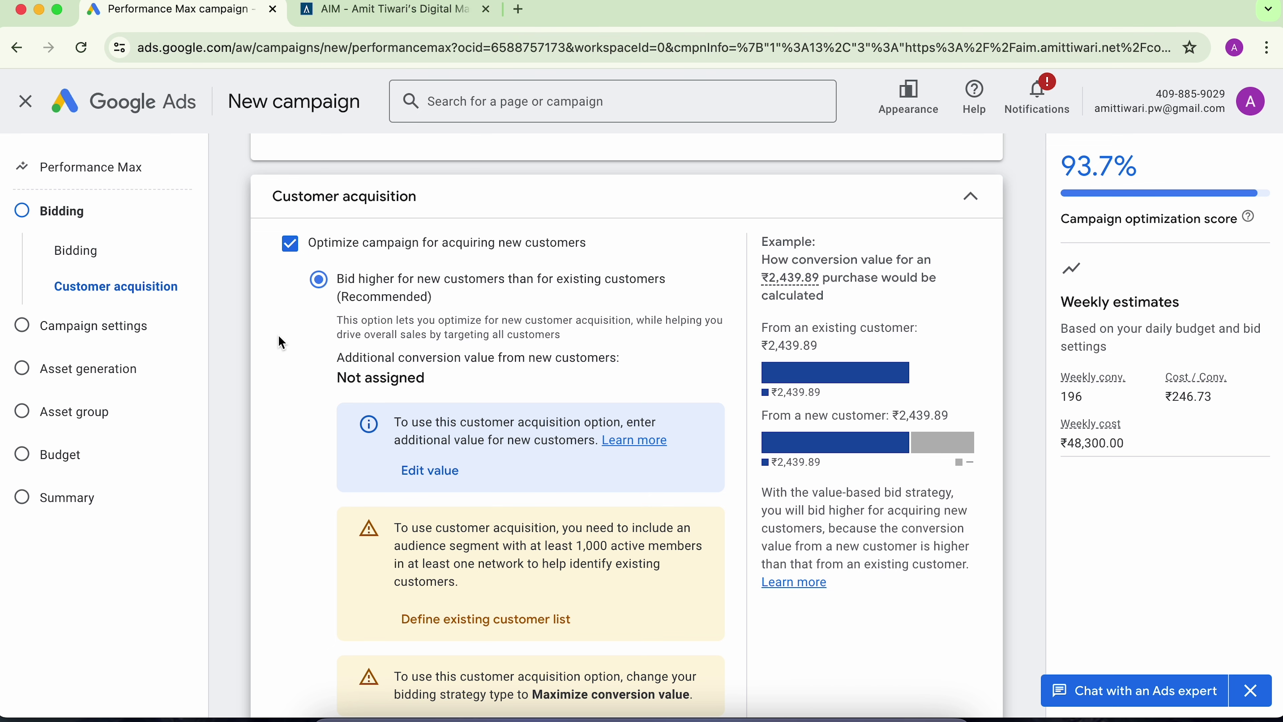
{"action": "scroll", "coordinate": [282, 343], "scroll_direction": "down", "scroll_amount": 2}
{"action": "scroll", "coordinate": [279, 336], "scroll_direction": "up", "scroll_amount": 1}
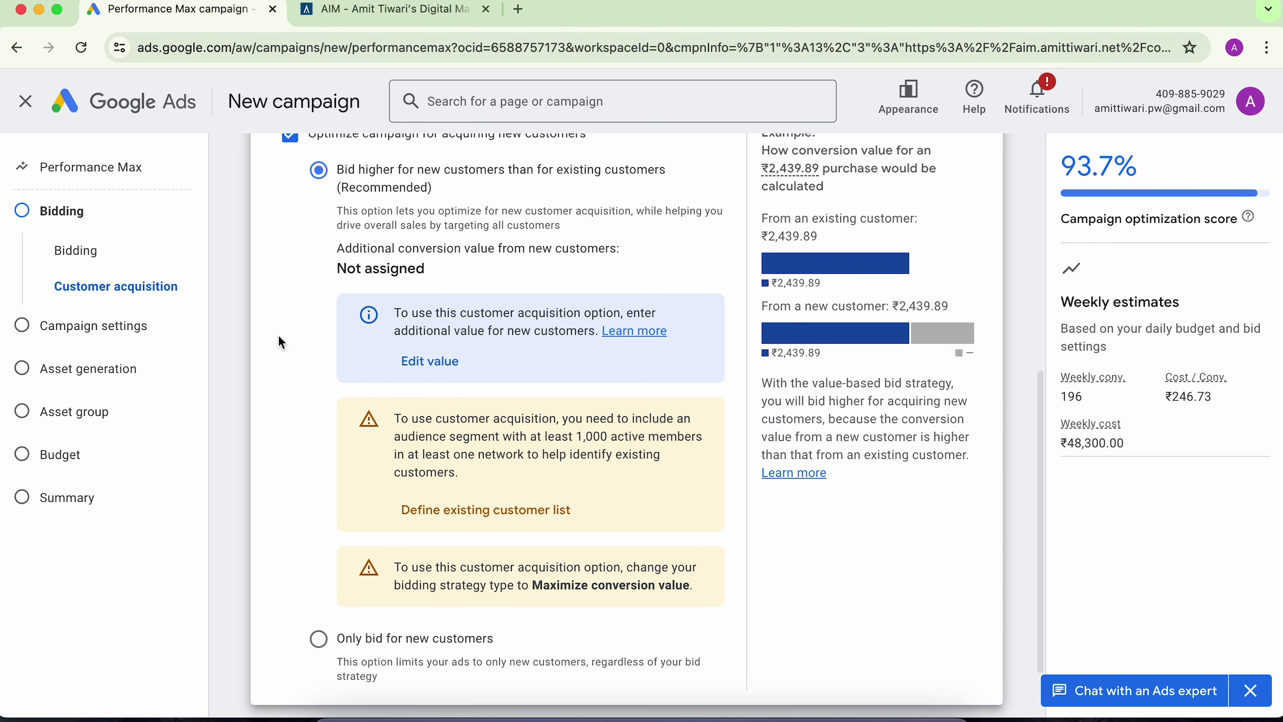
{"action": "scroll", "coordinate": [305, 199], "scroll_direction": "down", "scroll_amount": 2}
{"action": "scroll", "coordinate": [305, 199], "scroll_direction": "up", "scroll_amount": 2}
{"action": "scroll", "coordinate": [305, 199], "scroll_direction": "down", "scroll_amount": 2}
Step: Continue to the campaign settings, set India as the target location and hide the alert about ads not running
{"action": "left_click", "coordinate": [971, 679]}
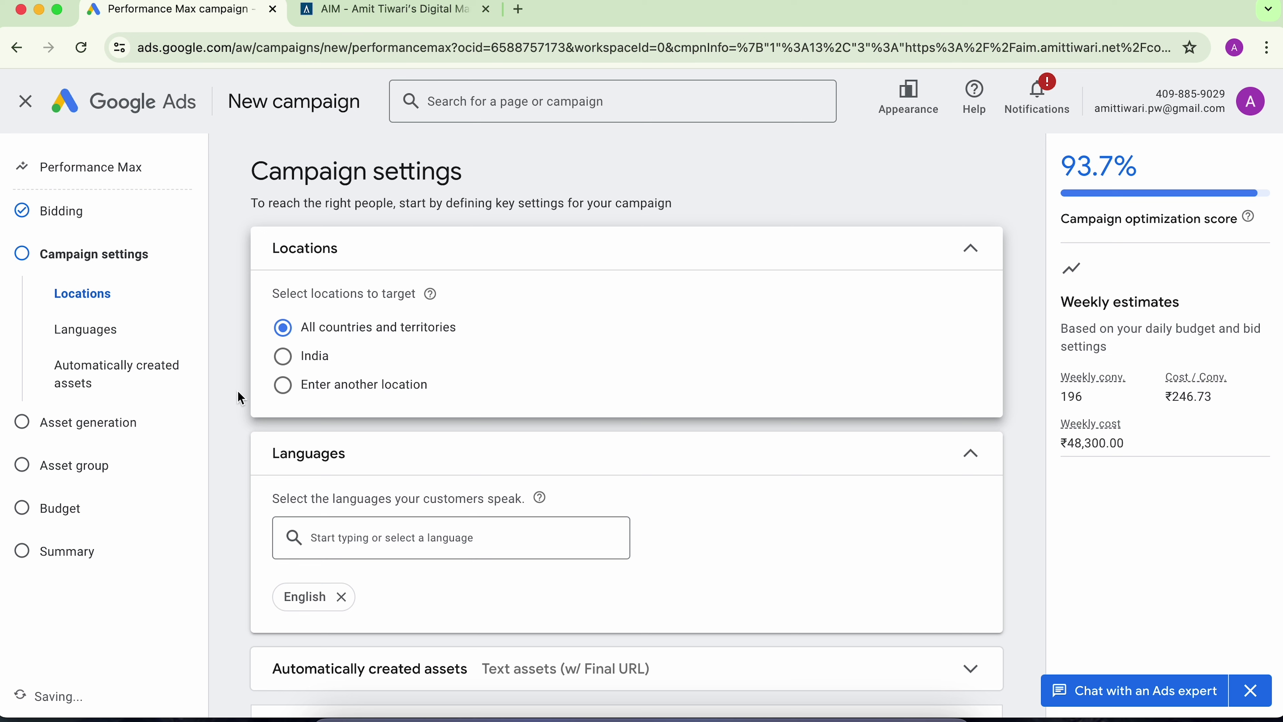
{"action": "left_click", "coordinate": [283, 357]}
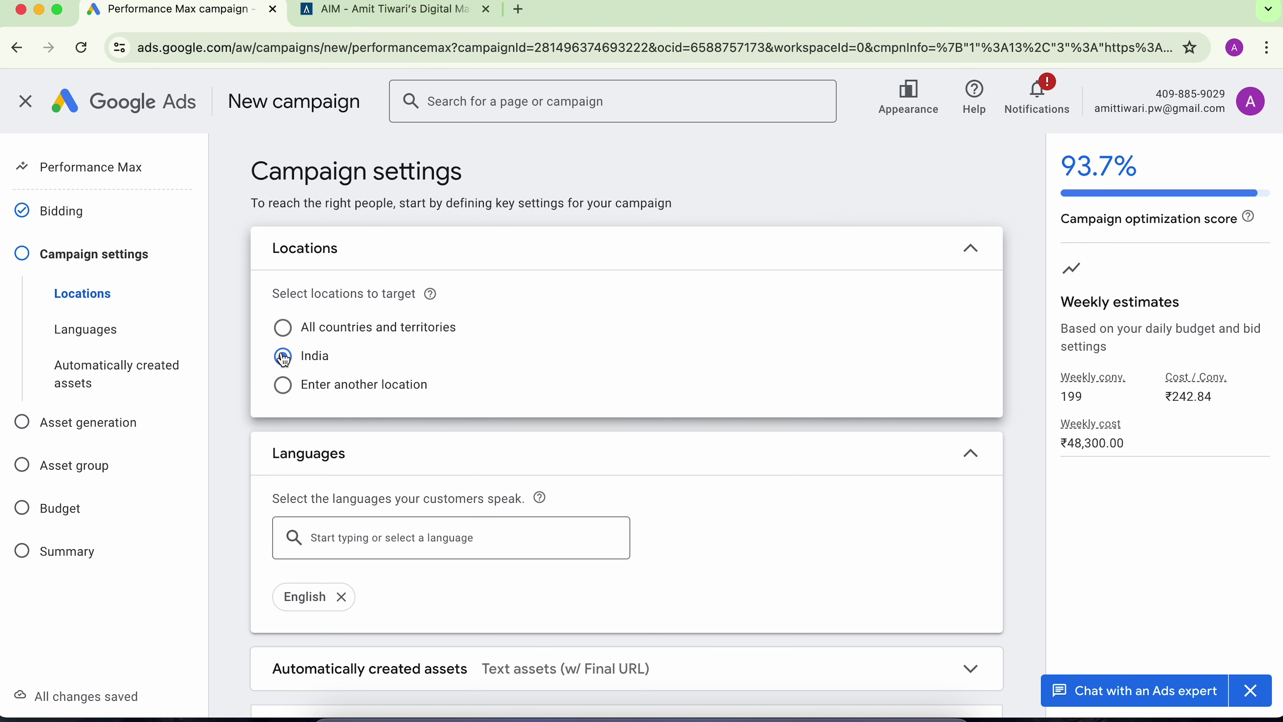
{"action": "scroll", "coordinate": [261, 505], "scroll_direction": "down", "scroll_amount": 1}
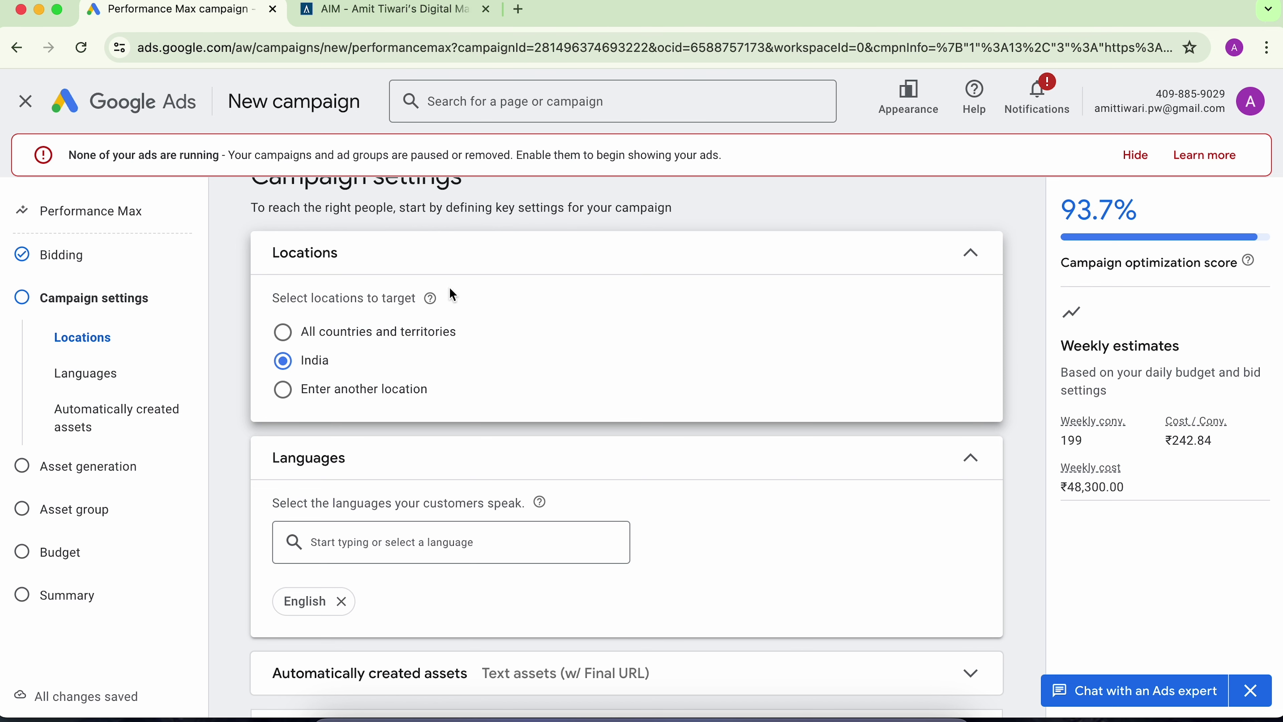
{"action": "left_click", "coordinate": [1149, 162]}
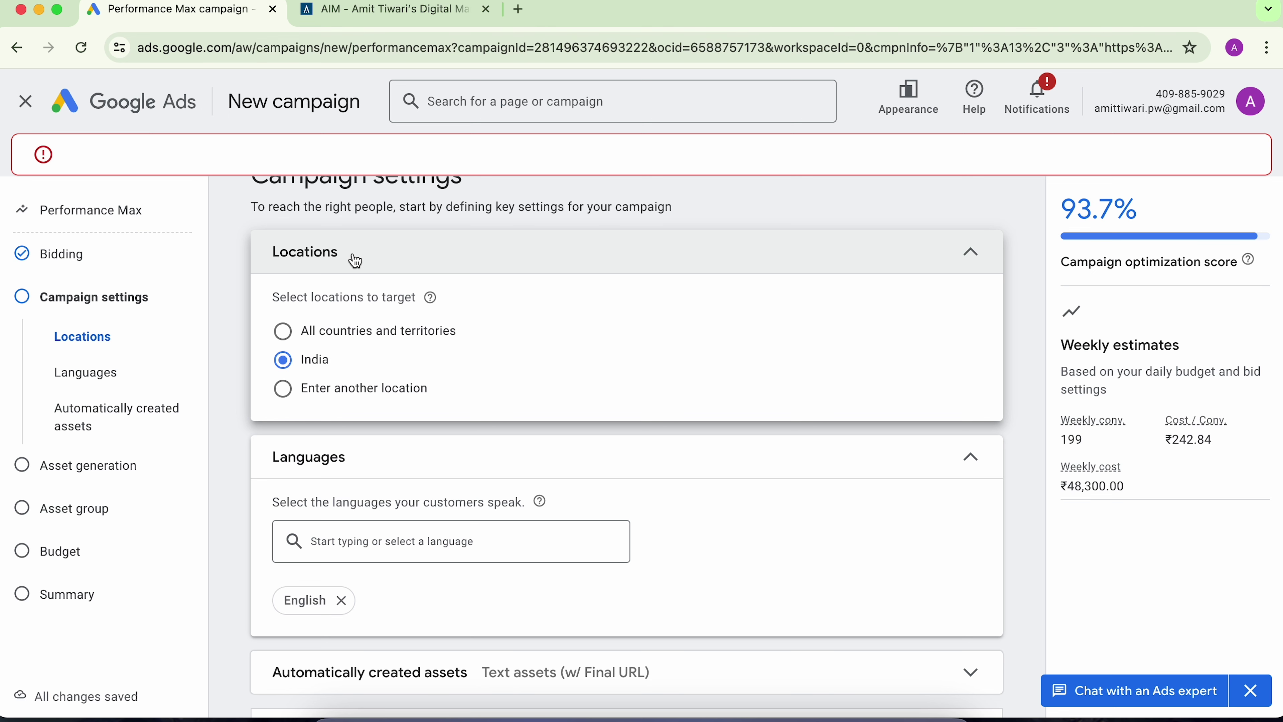
Step: Expand the automatically created assets settings, and try disabling Final URL before enabling it again
{"action": "scroll", "coordinate": [289, 393], "scroll_direction": "down", "scroll_amount": 2}
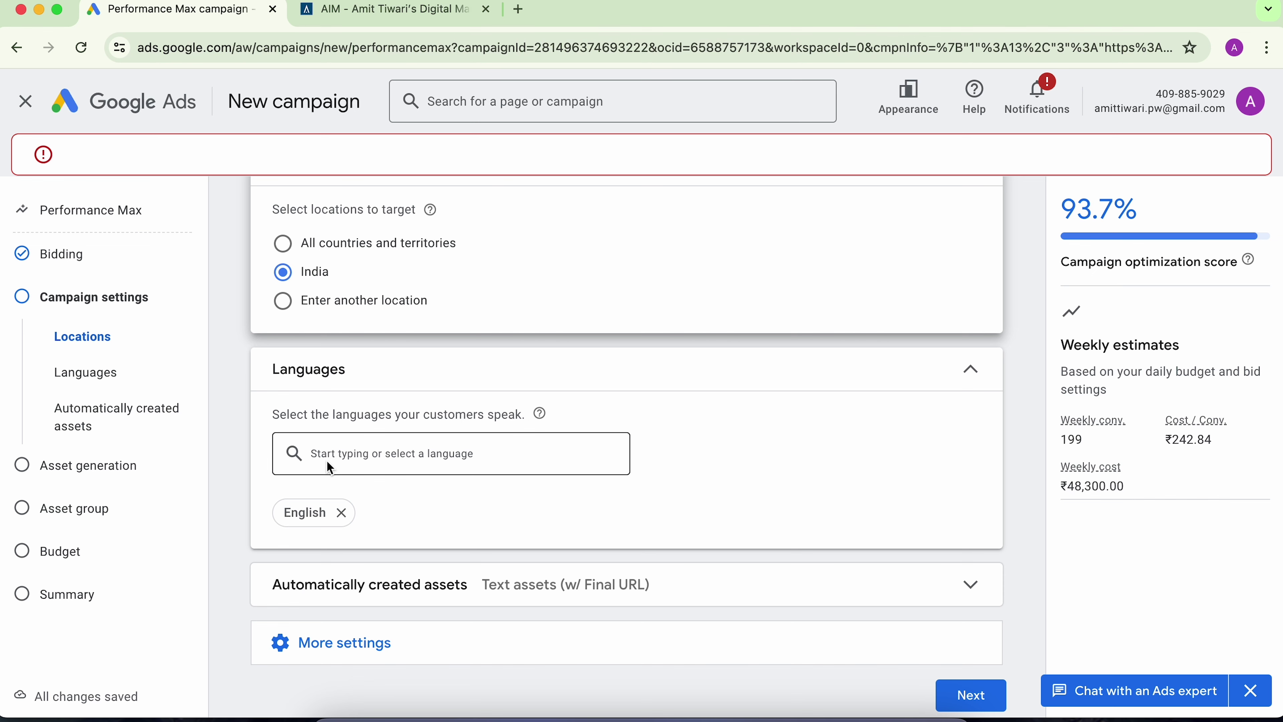
{"action": "scroll", "coordinate": [327, 461], "scroll_direction": "down", "scroll_amount": 1}
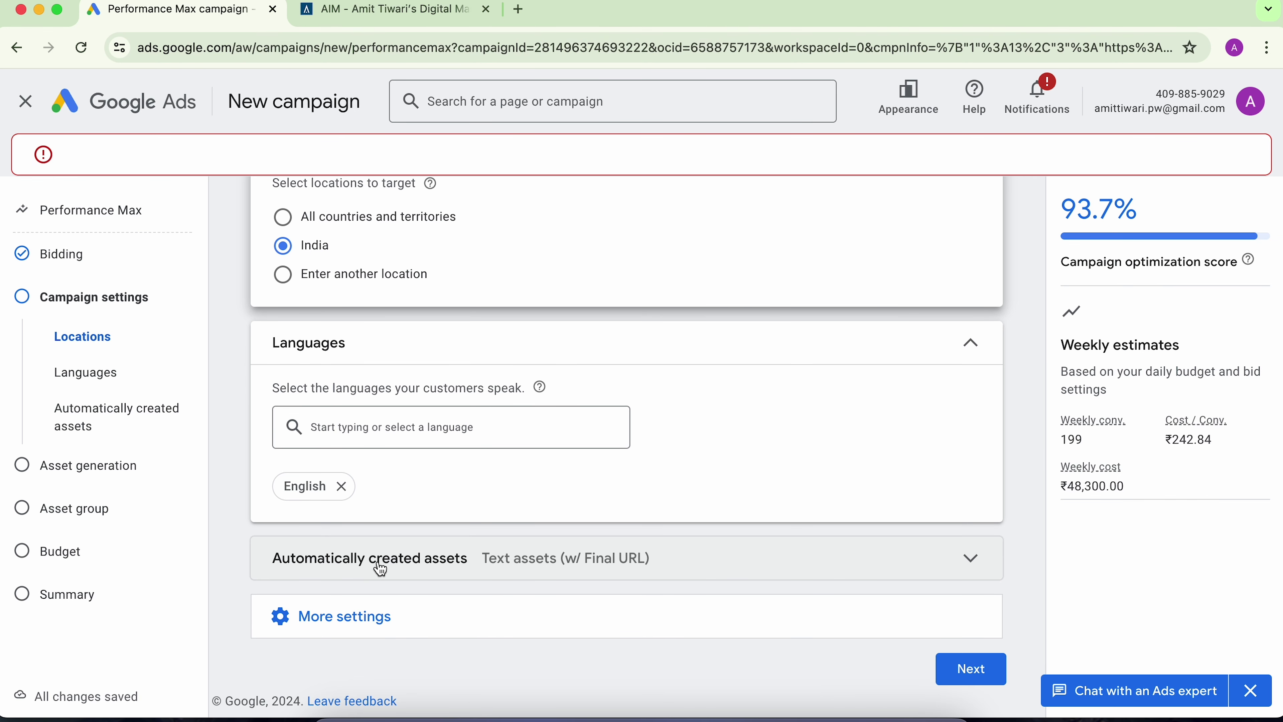
{"action": "left_click", "coordinate": [382, 570]}
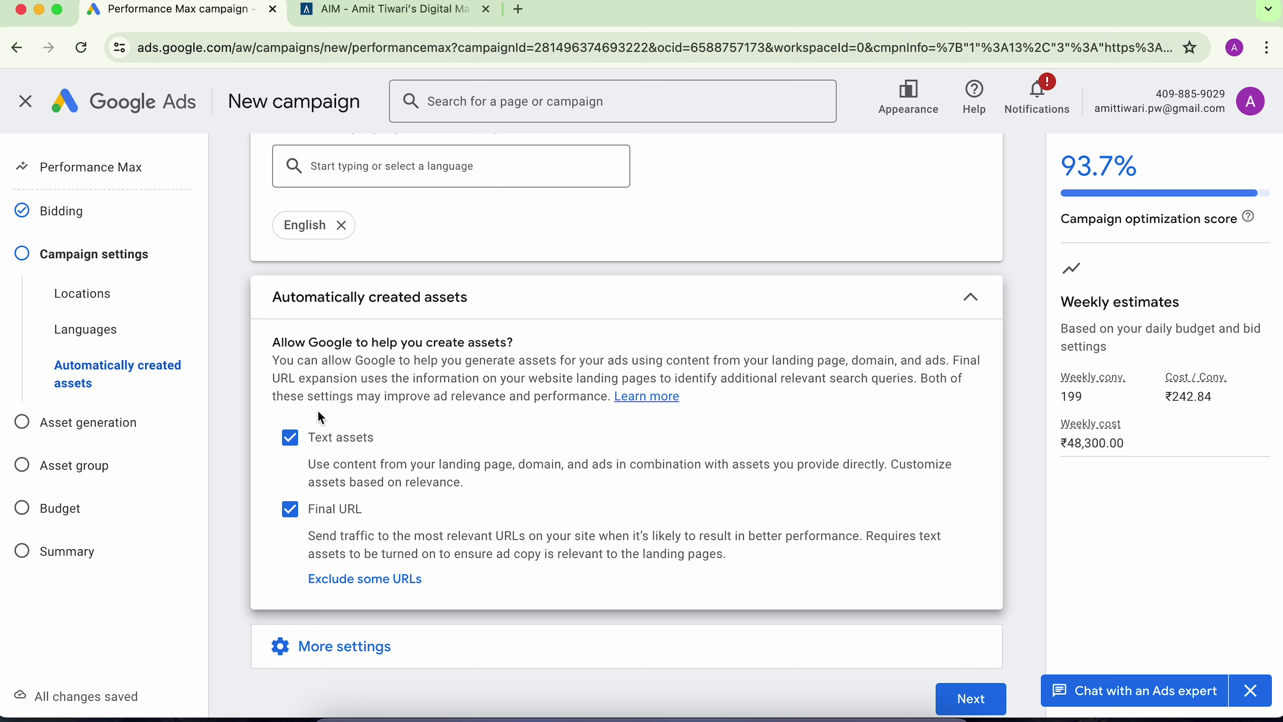
{"action": "left_click", "coordinate": [286, 518]}
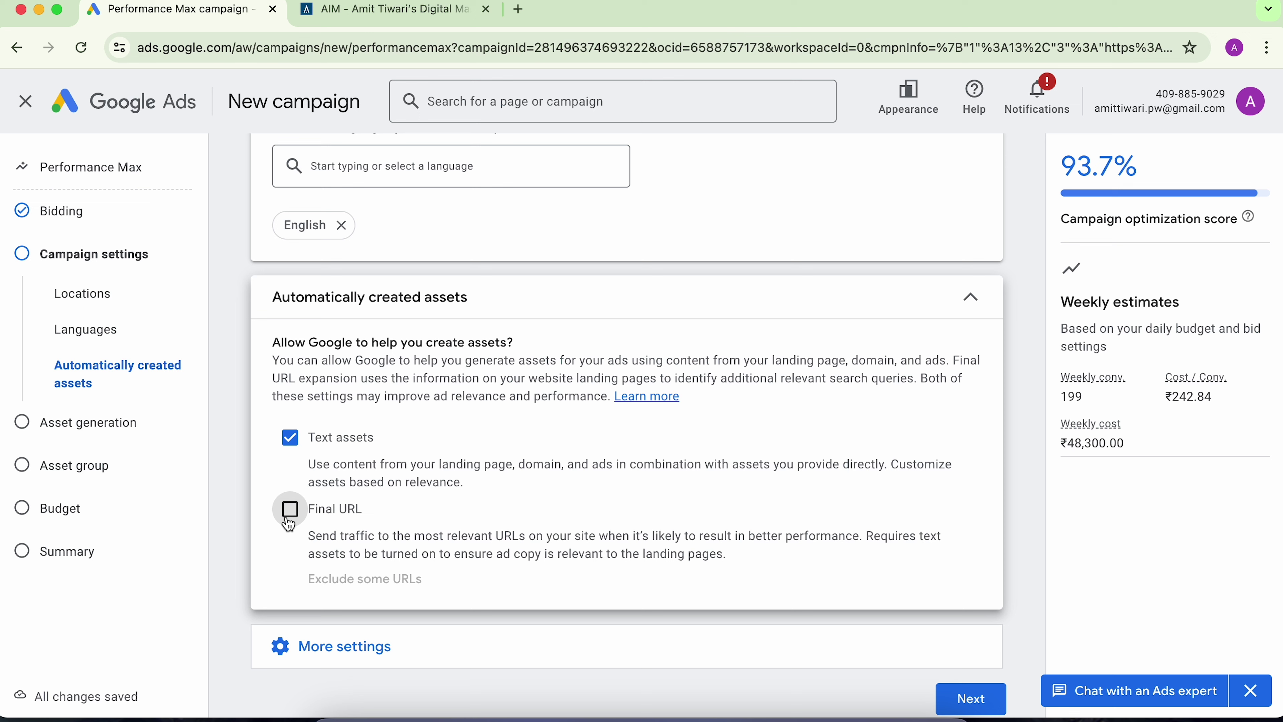
{"action": "left_click", "coordinate": [290, 510]}
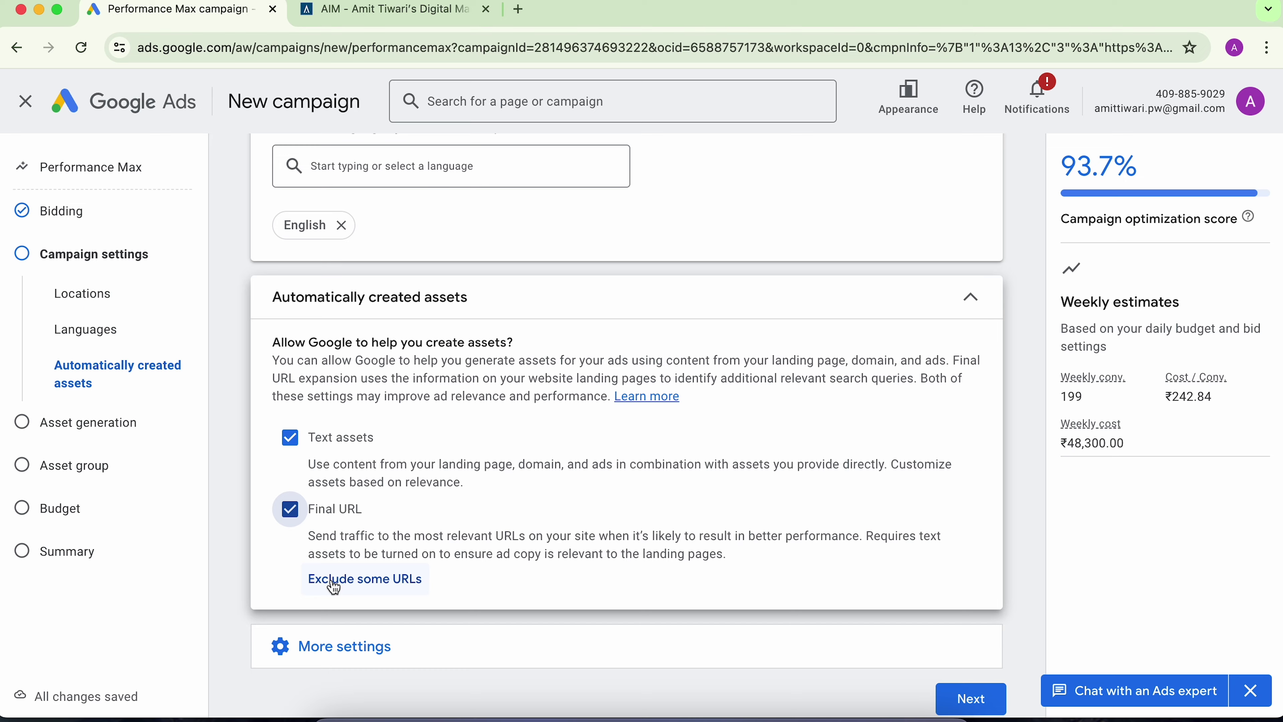
Step: Exclude the AIM site's /lp-digital-marketing-course/ page URL from Final URL expansion
{"action": "left_click", "coordinate": [334, 581]}
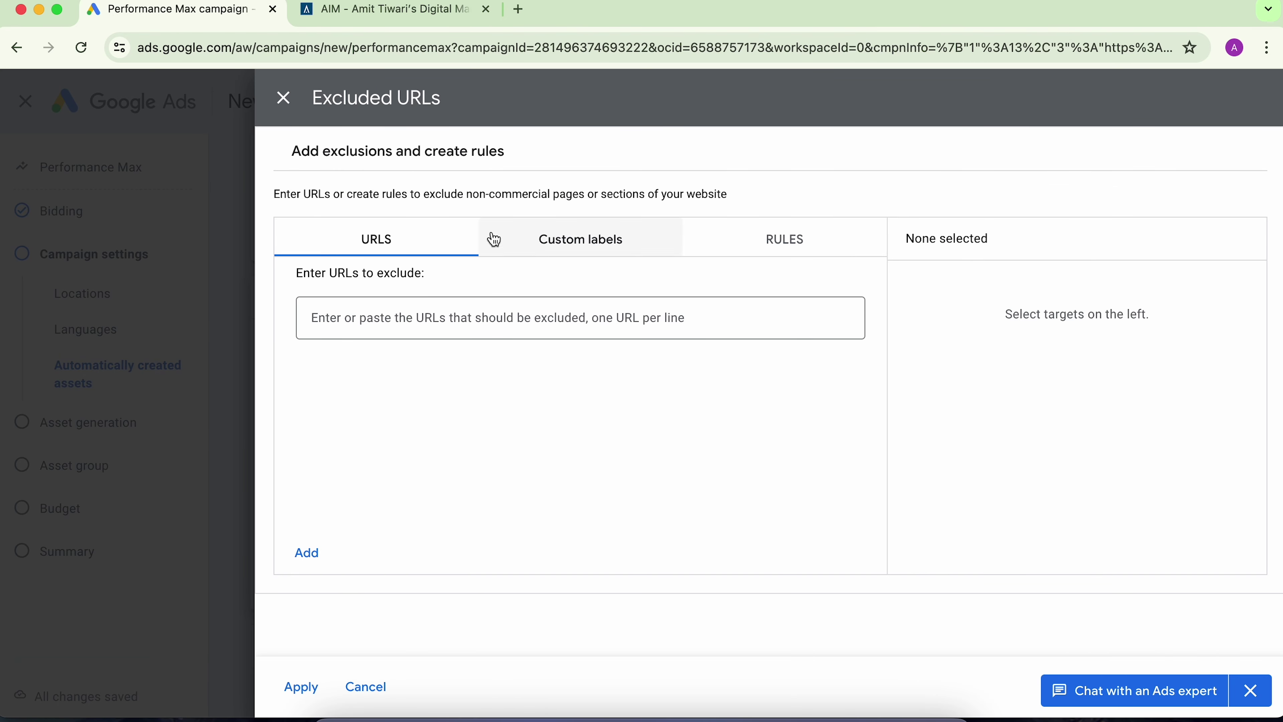
{"action": "left_click", "coordinate": [395, 323]}
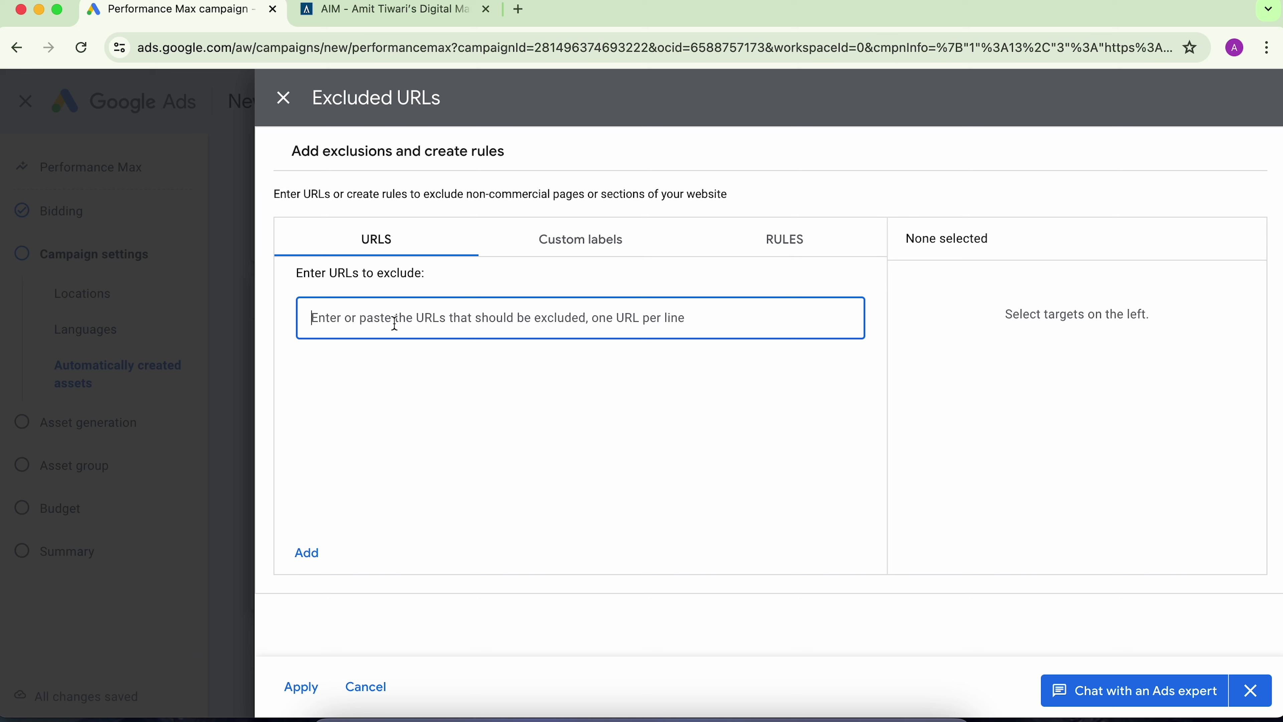
{"action": "type", "text": "h"}
{"action": "key", "text": "BackSpace"}
{"action": "type", "text": "https://aim"}
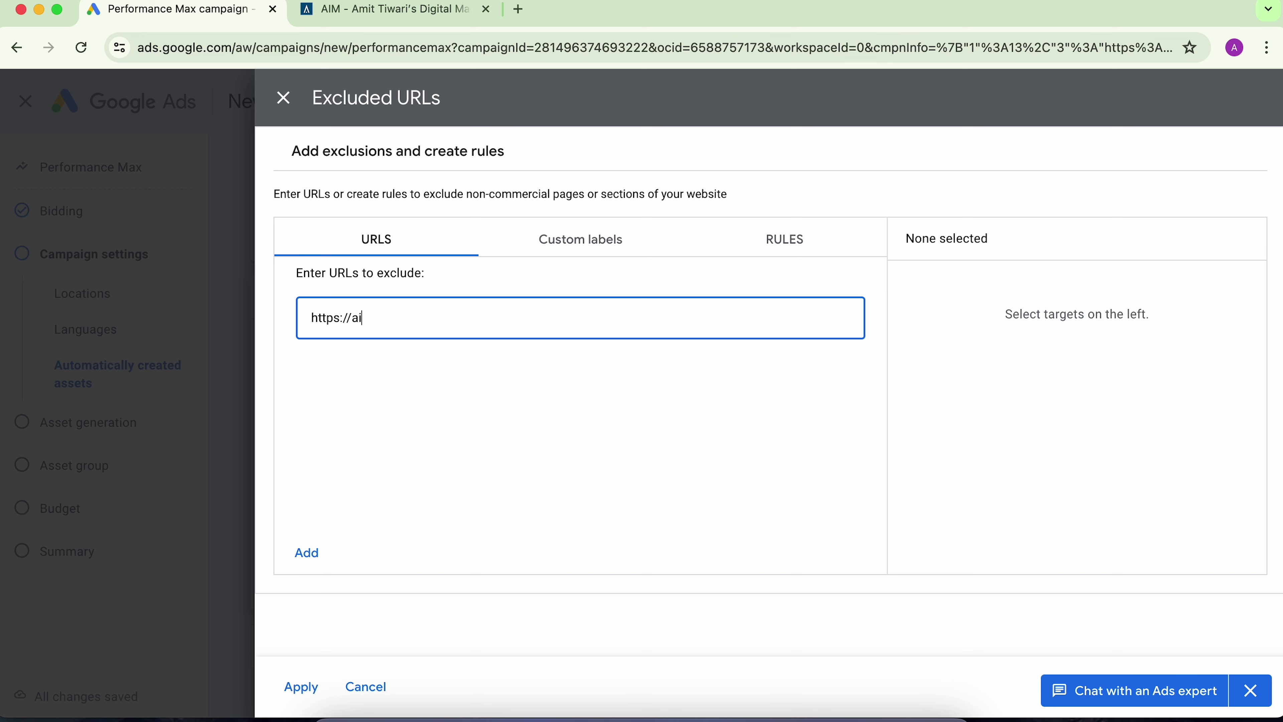
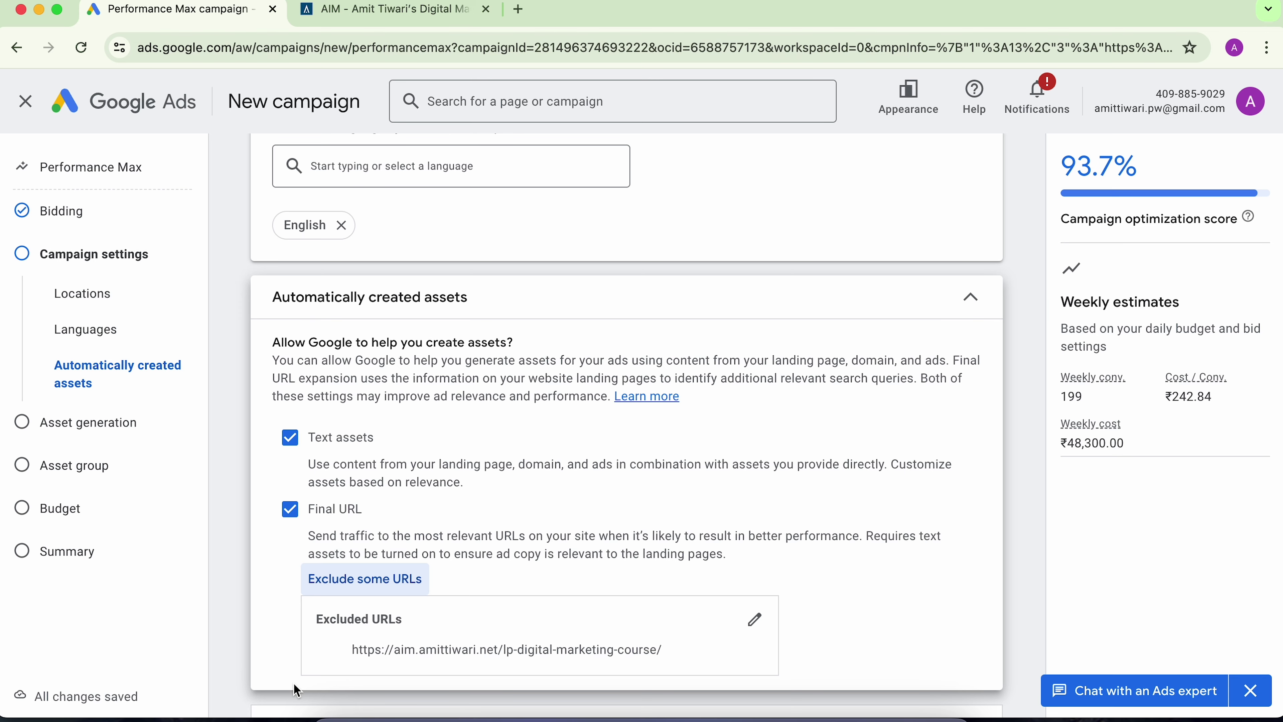
Step: Review the additional campaign settings, including page feeds, and continue to asset generation
{"action": "scroll", "coordinate": [265, 553], "scroll_direction": "down", "scroll_amount": 3}
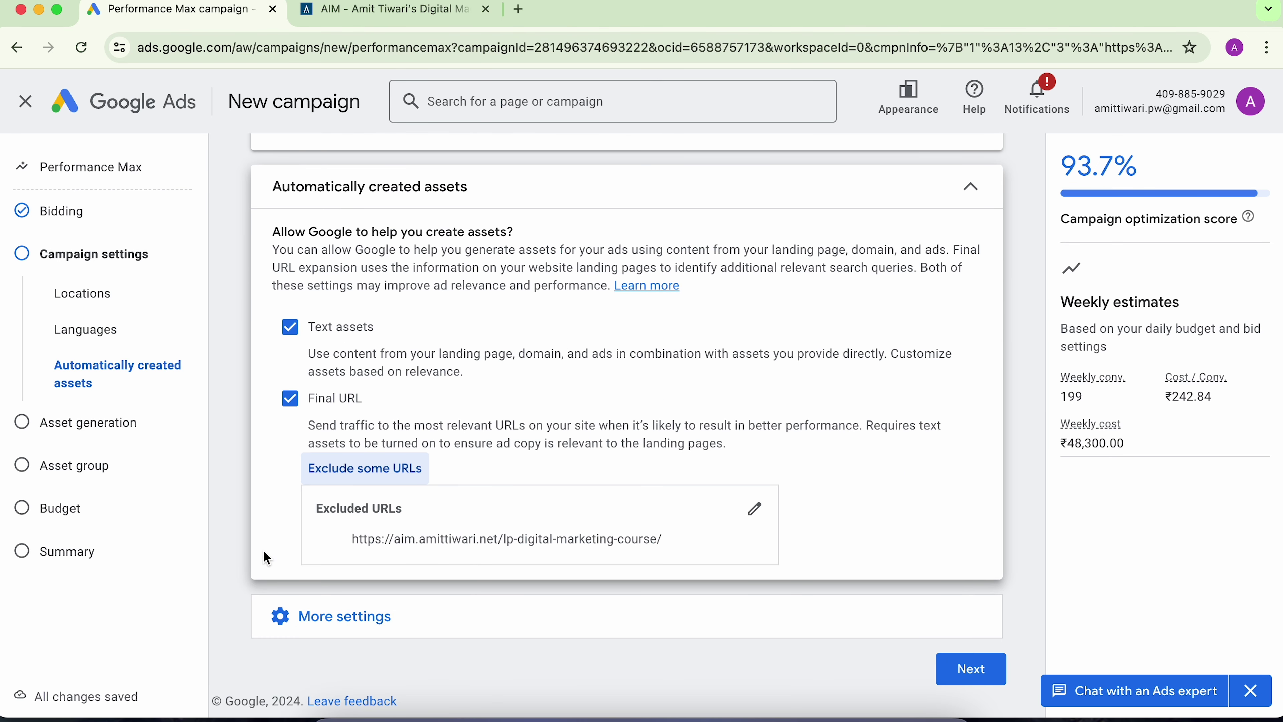
{"action": "left_click", "coordinate": [318, 622]}
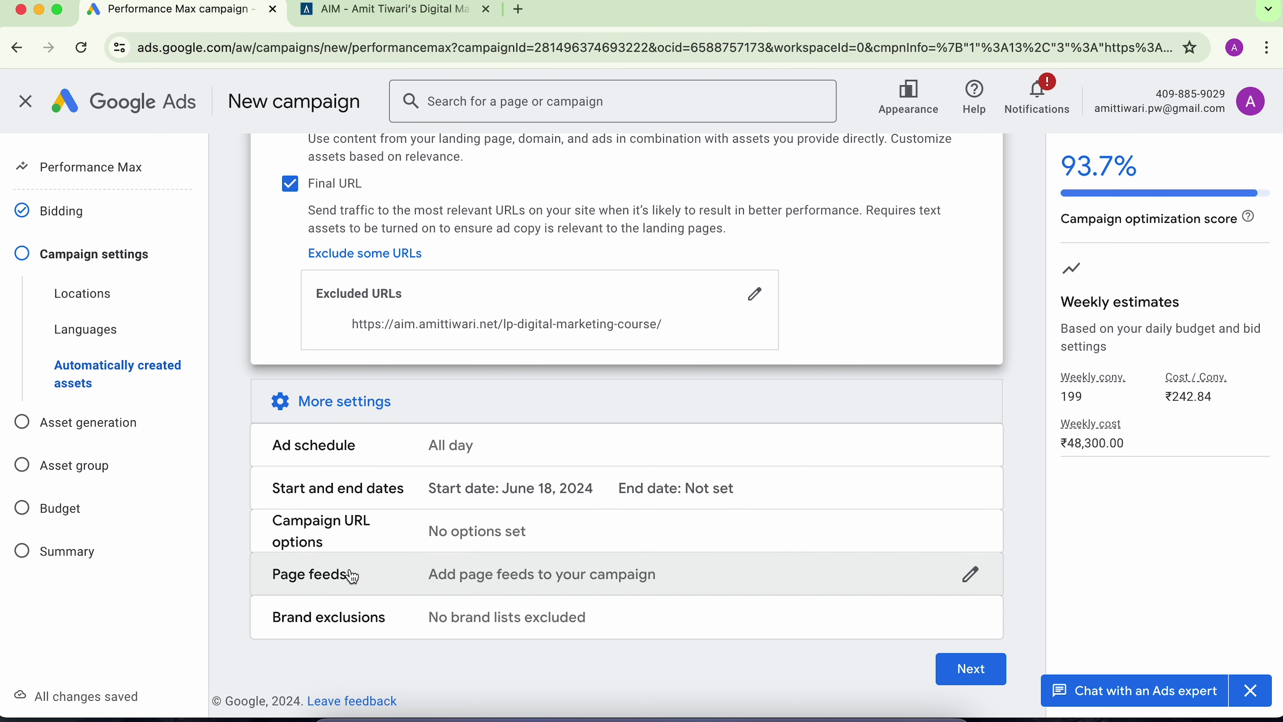
{"action": "left_click", "coordinate": [428, 581]}
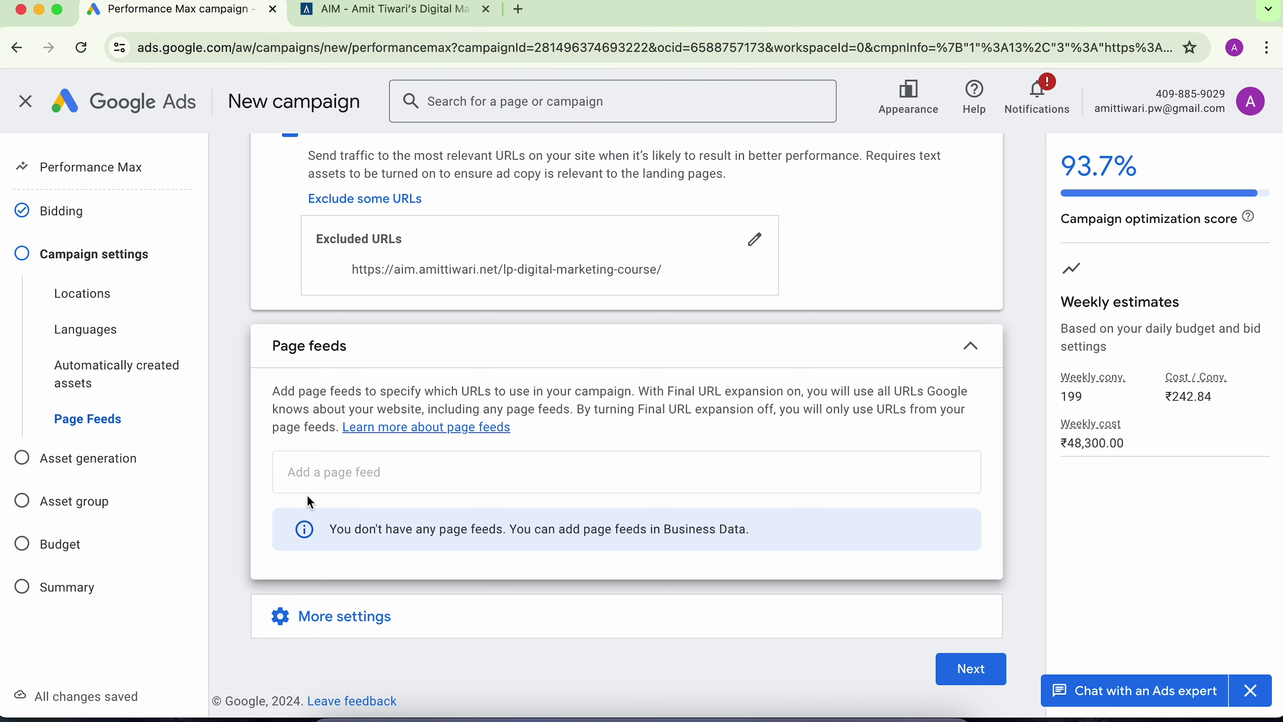
{"action": "left_click", "coordinate": [276, 614]}
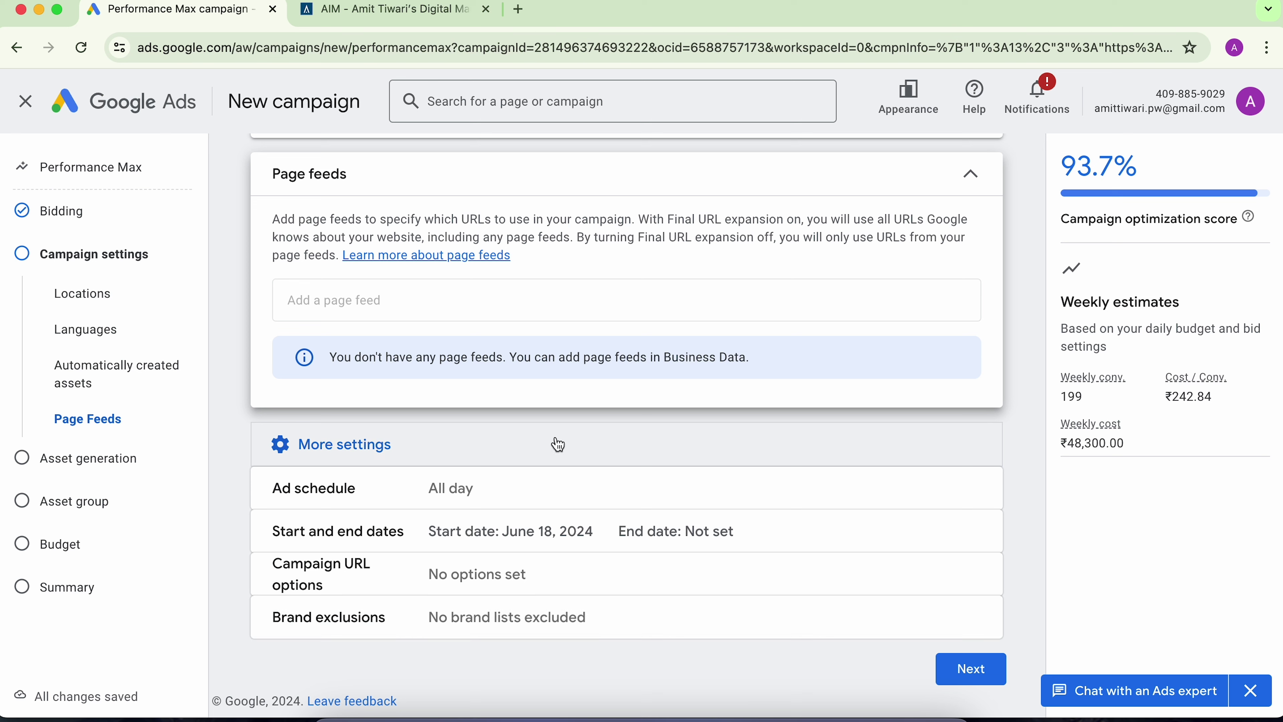
{"action": "left_click", "coordinate": [971, 672]}
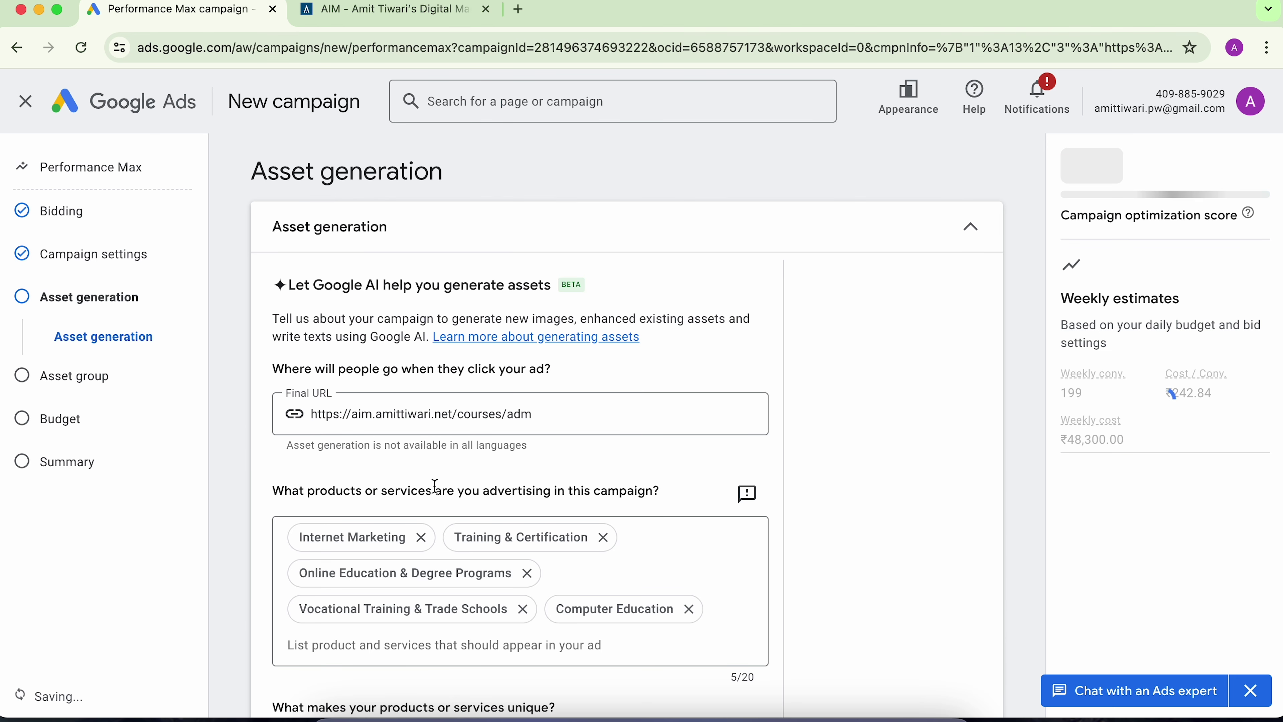
Step: Remove Internet Marketing and Training & Certification from the products and services advertised in the campaign
{"action": "scroll", "coordinate": [327, 385], "scroll_direction": "down", "scroll_amount": 1}
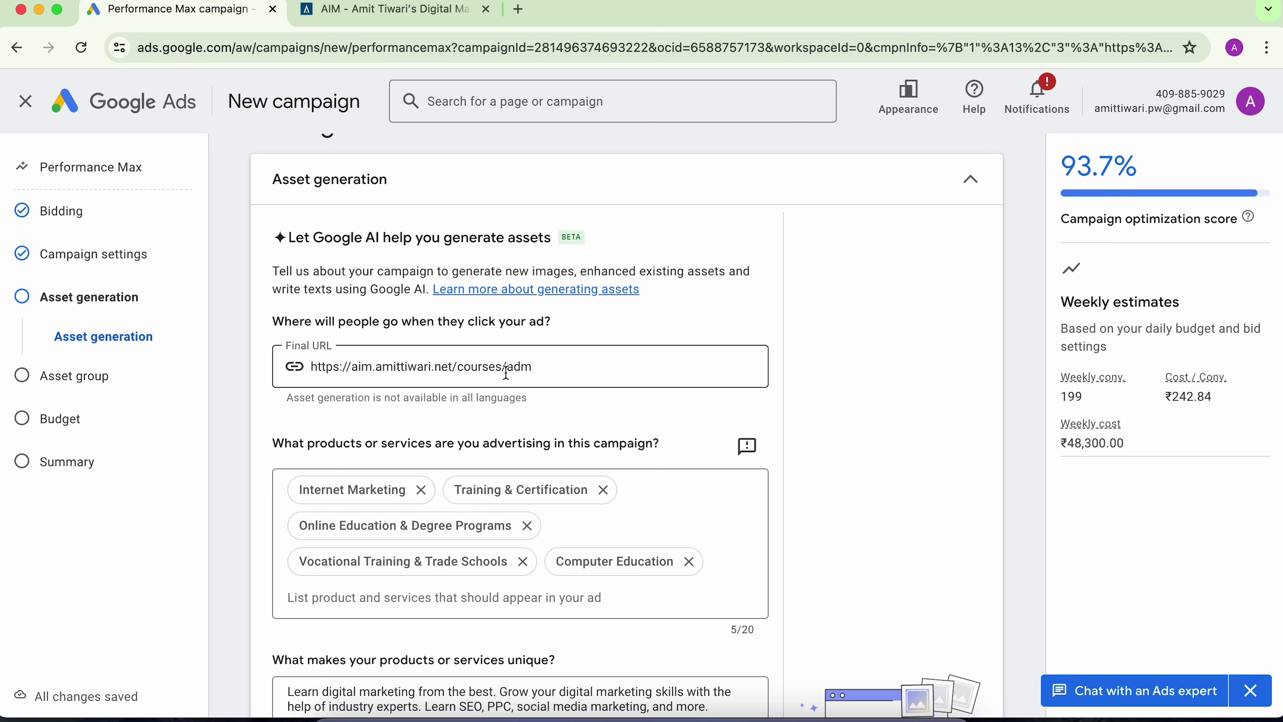
{"action": "scroll", "coordinate": [263, 437], "scroll_direction": "down", "scroll_amount": 2}
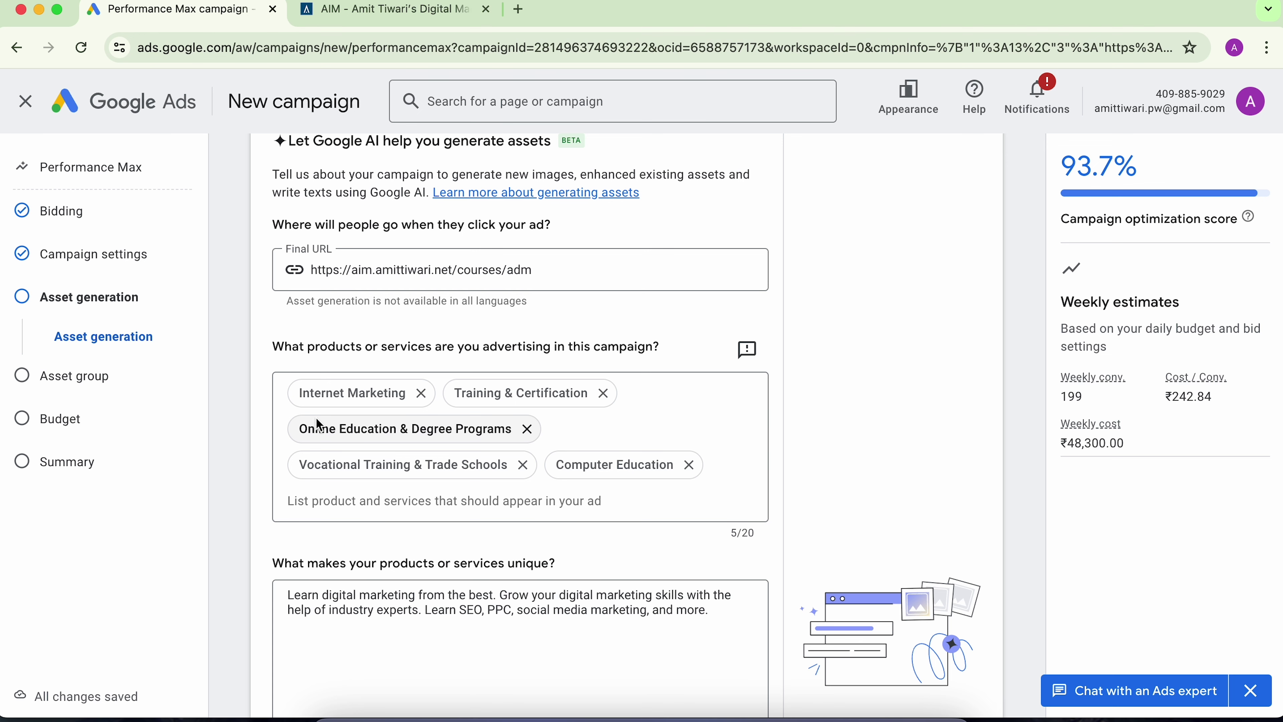
{"action": "scroll", "coordinate": [279, 531], "scroll_direction": "down", "scroll_amount": 1}
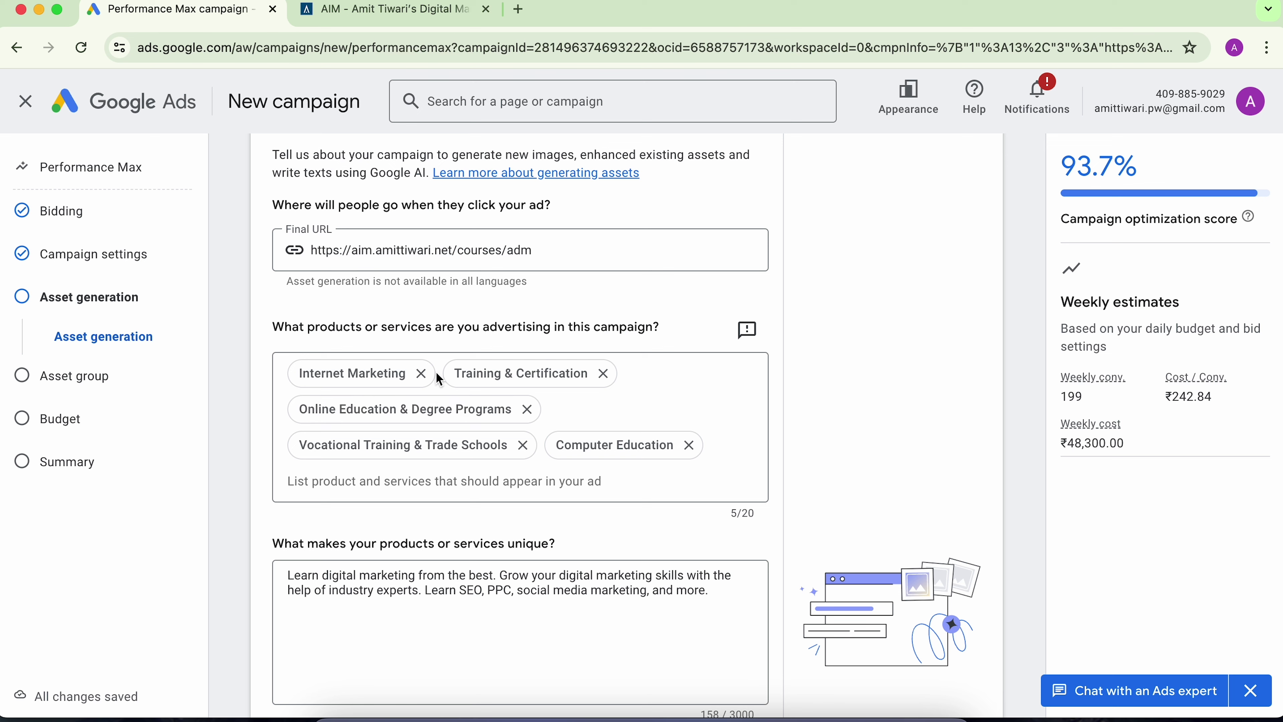
{"action": "double_click", "coordinate": [422, 373]}
{"action": "left_click", "coordinate": [448, 373]}
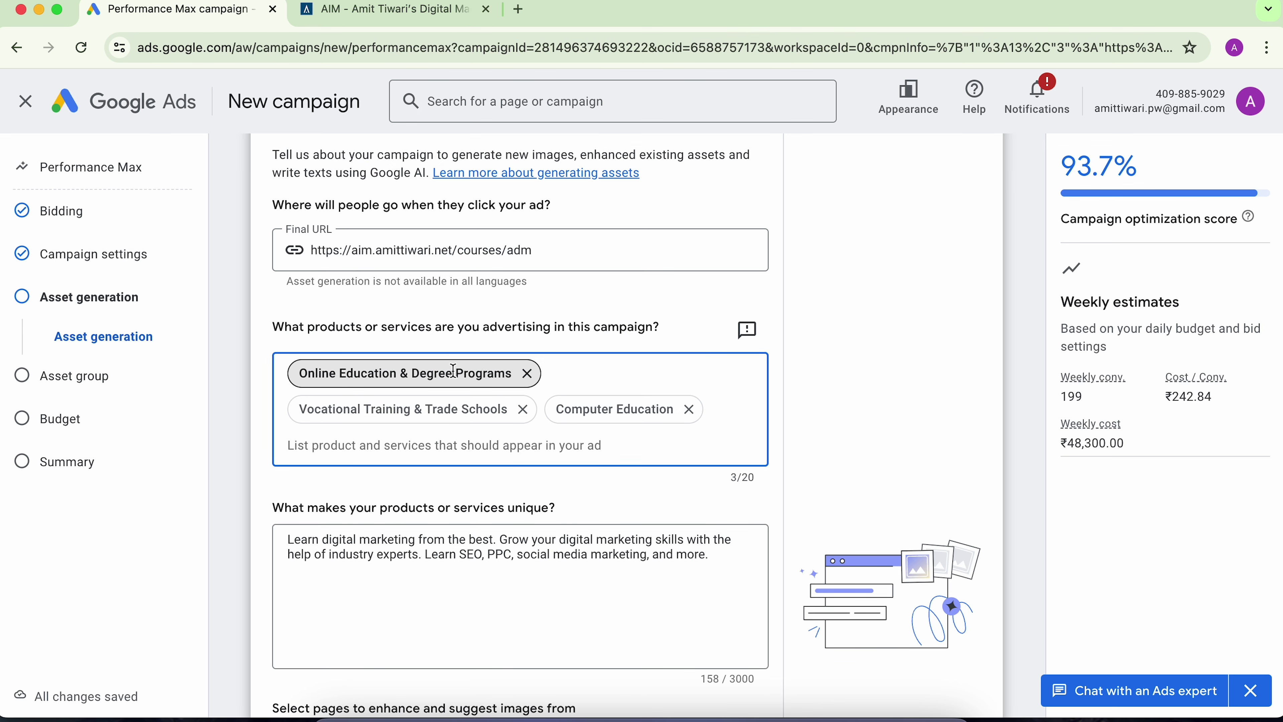
Step: Replace all remaining advertised products and services with "digital marketing course" and "digital marketing classes"
{"action": "key", "text": "super+a"}
{"action": "key", "text": "BackSpace"}
{"action": "type", "text": "digital "}
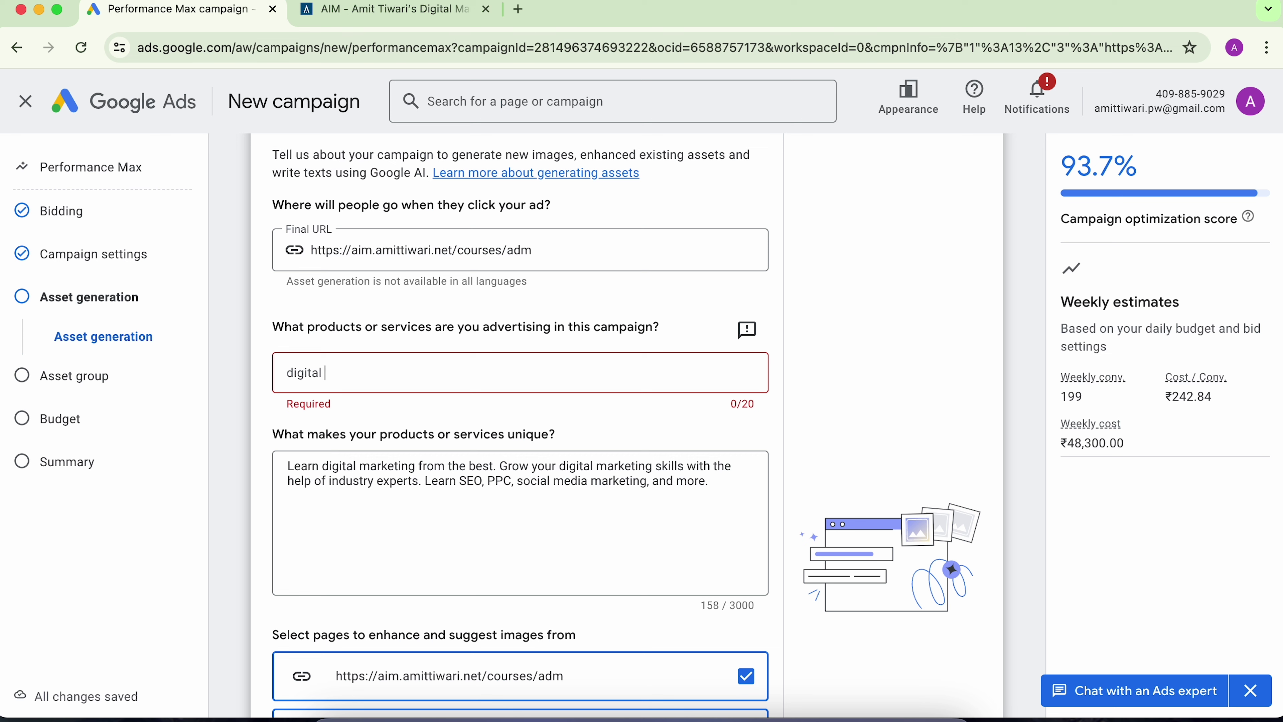
{"action": "type", "text": "marketing course"}
{"action": "key", "text": "Return"}
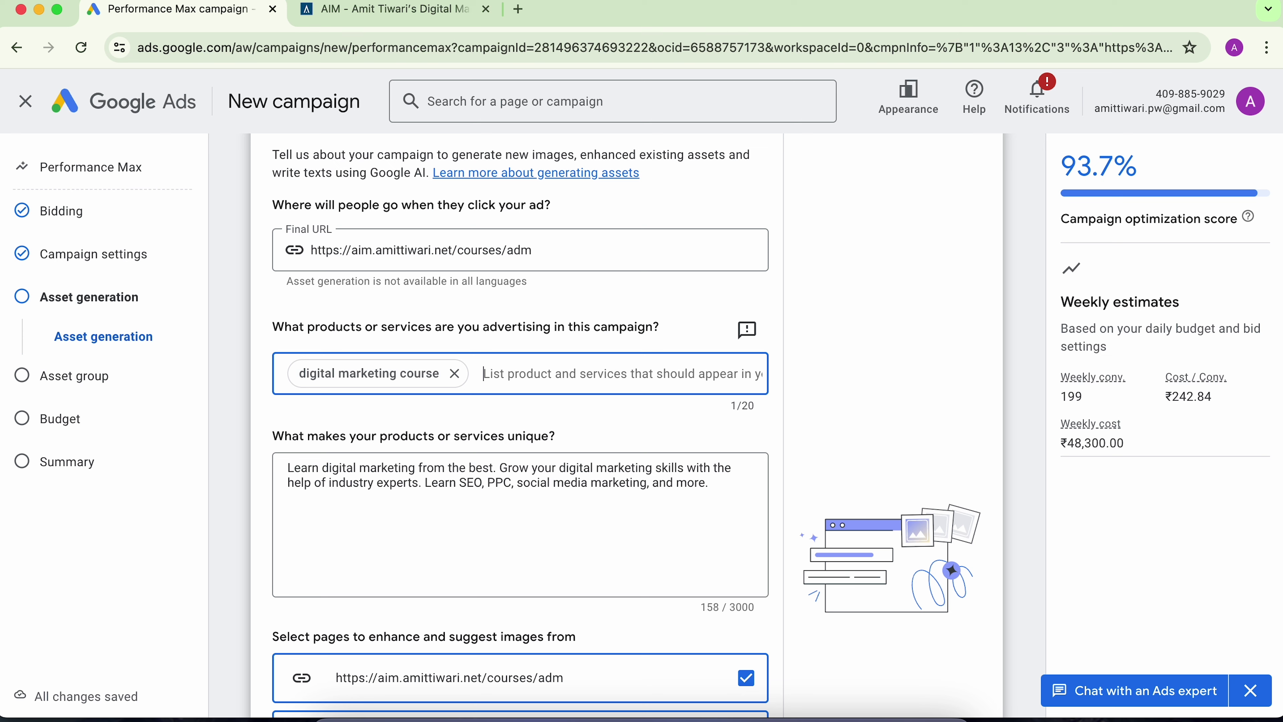
{"action": "type", "text": "digita"}
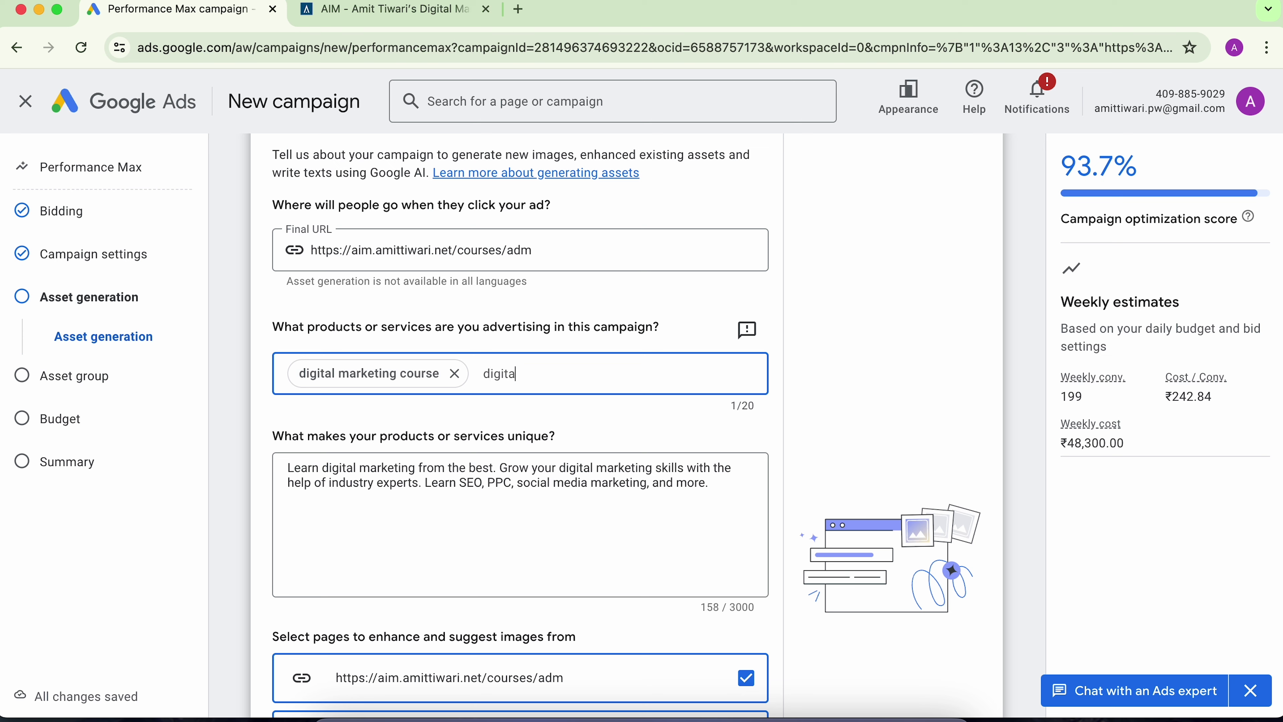
{"action": "type", "text": "l marketing classes"}
{"action": "key", "text": "Return"}
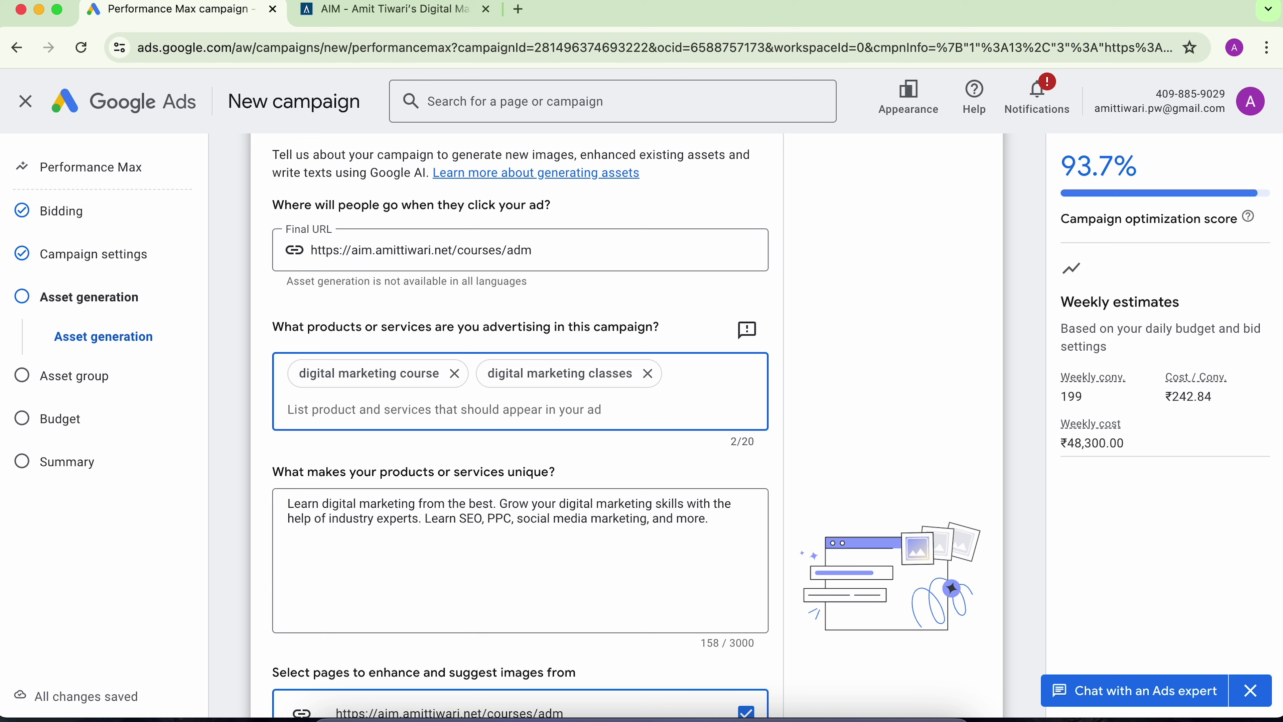
Step: Add "seo course" and "advanced digital marketing course" to the advertised products and services
{"action": "type", "text": "seo course"}
{"action": "key", "text": "Return"}
{"action": "type", "text": "advanced c"}
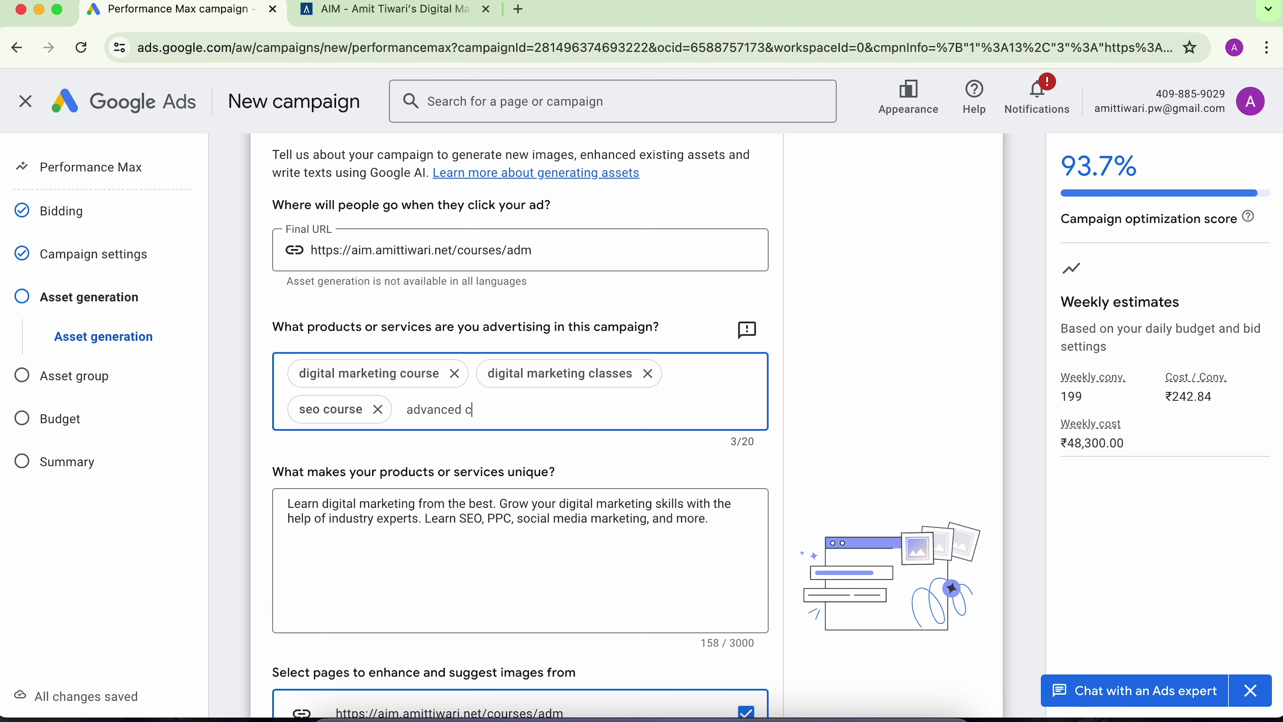
{"action": "key", "text": "BackSpace"}
{"action": "type", "text": "digital marketing course,"}
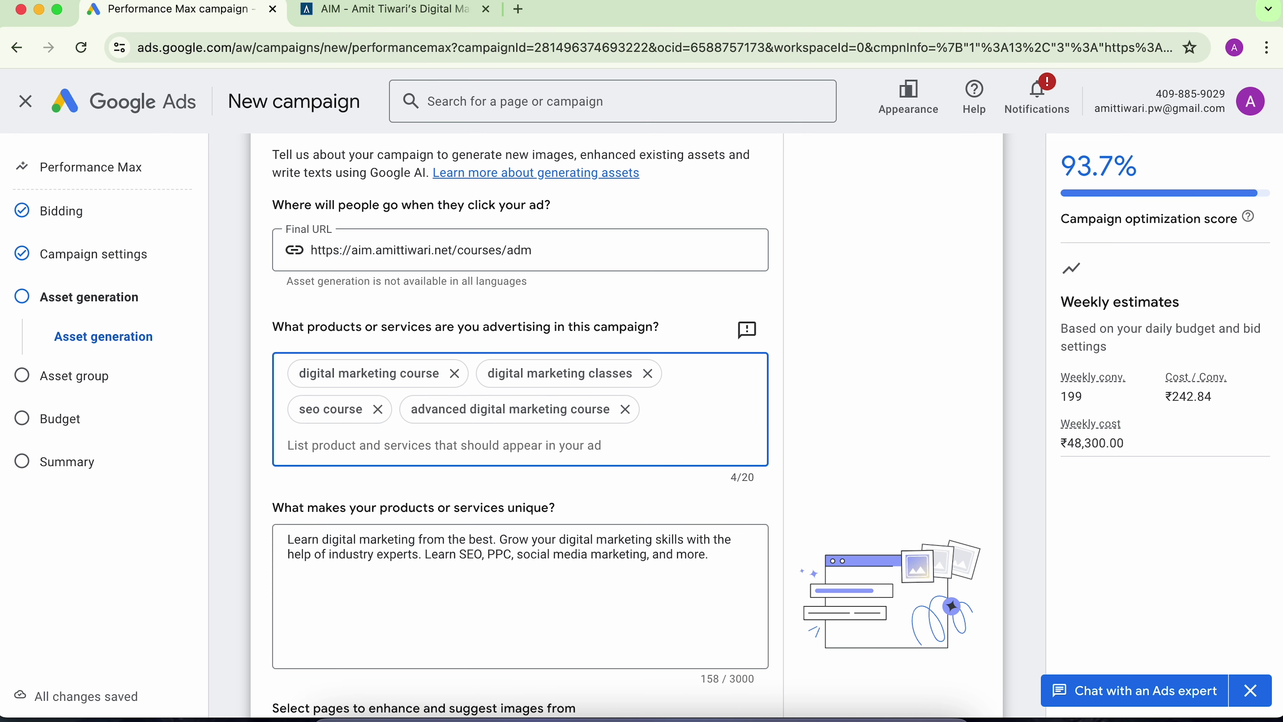
Step: Add "ppc course", "facebook ads course", "meta ads course" and "instagram ads course" to the advertised products and services
{"action": "type", "text": "ppc course"}
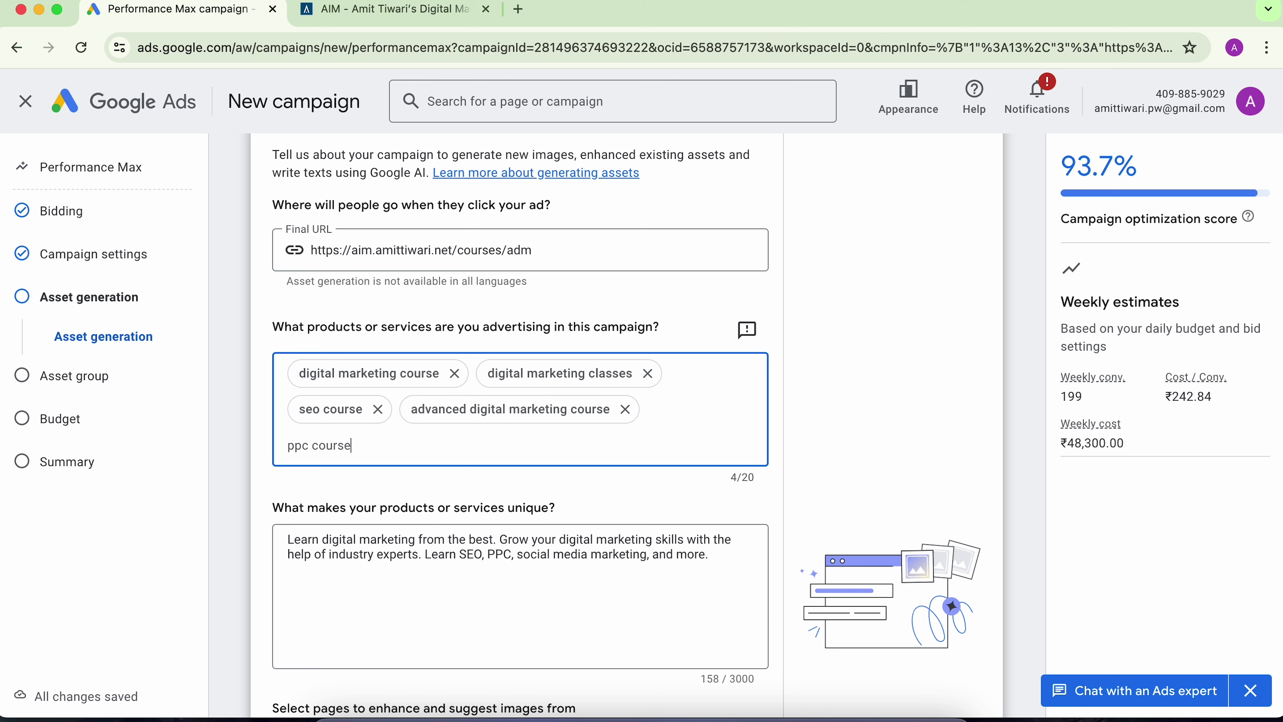
{"action": "type", "text": ",facebook "}
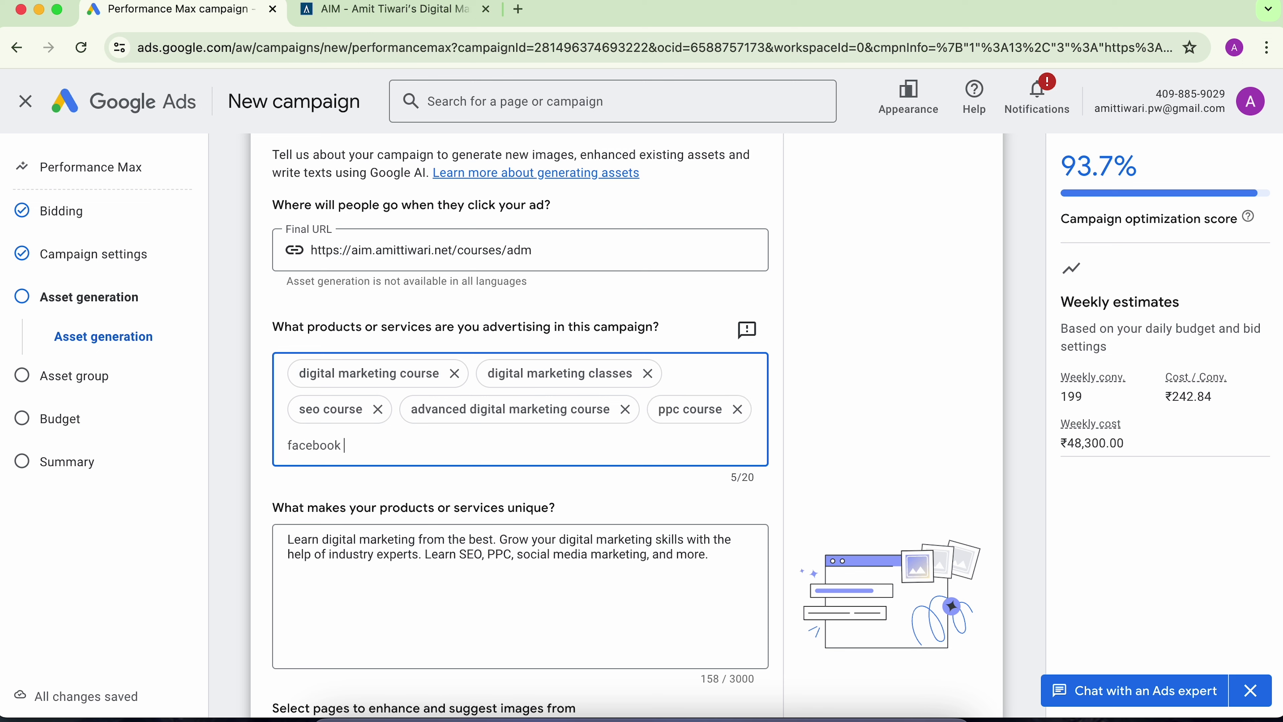
{"action": "type", "text": "ads course,meta a"}
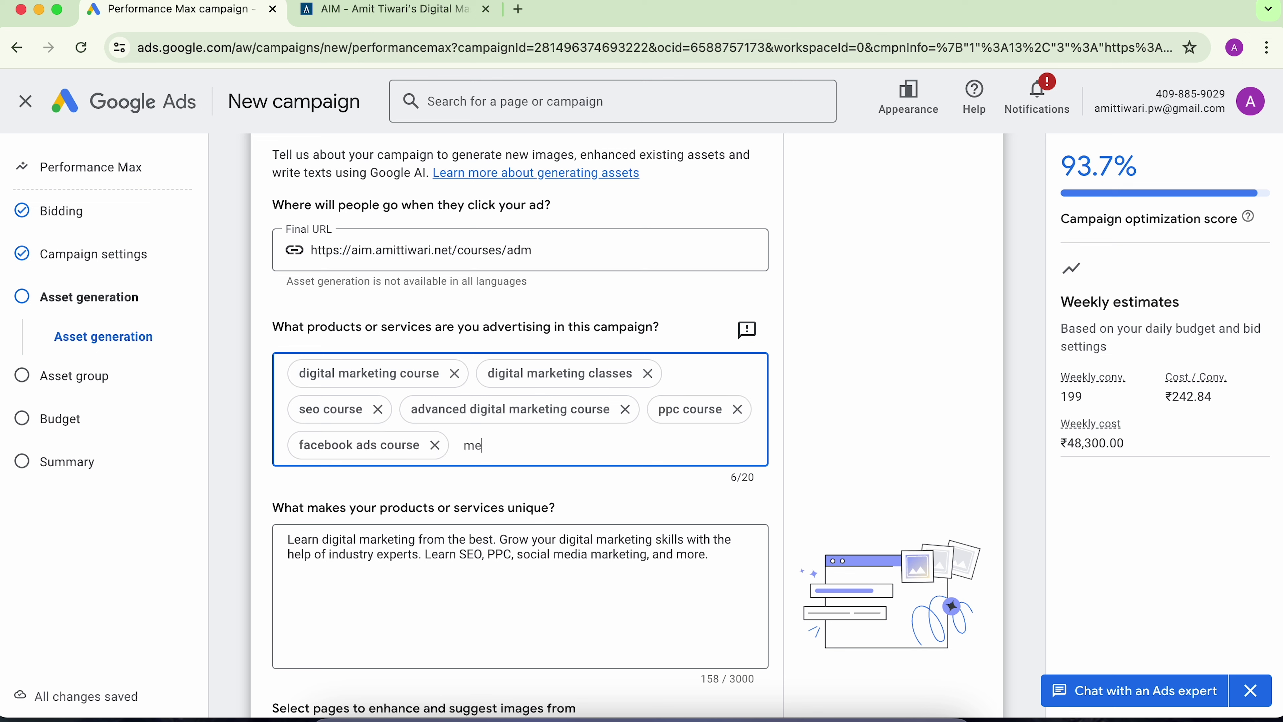
{"action": "type", "text": "ds course,ins"}
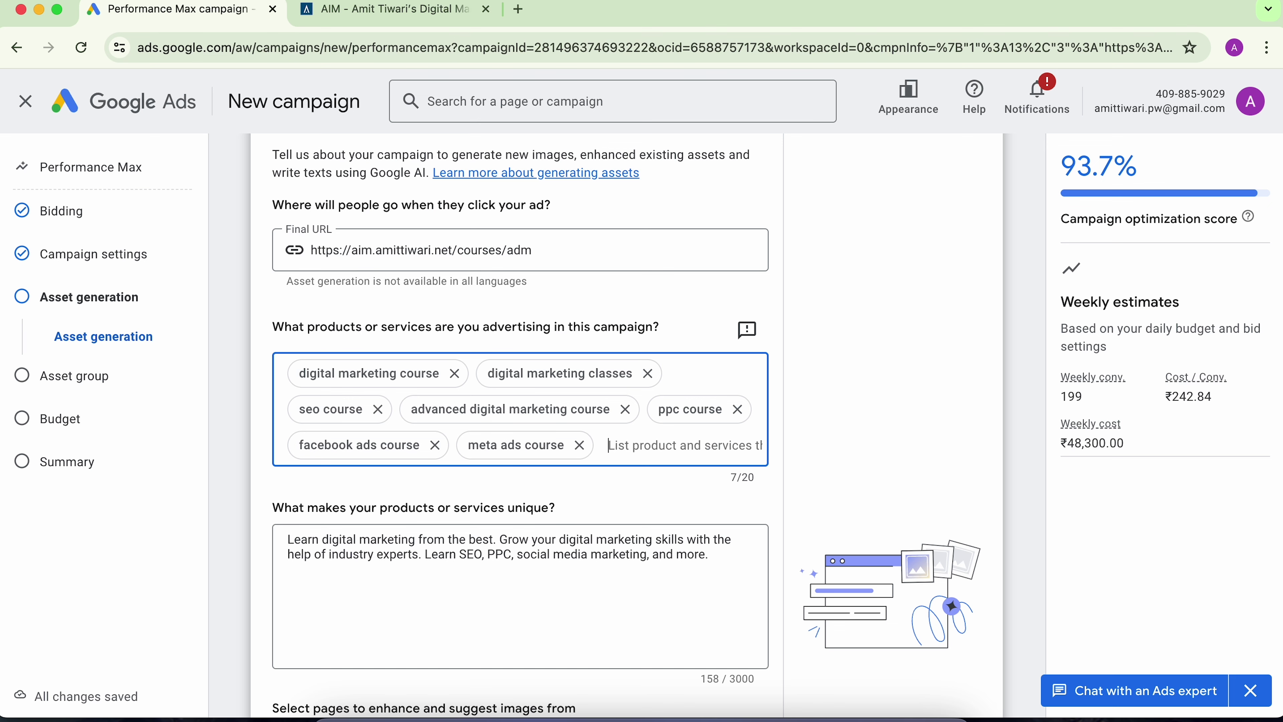
{"action": "type", "text": "tagram ads"}
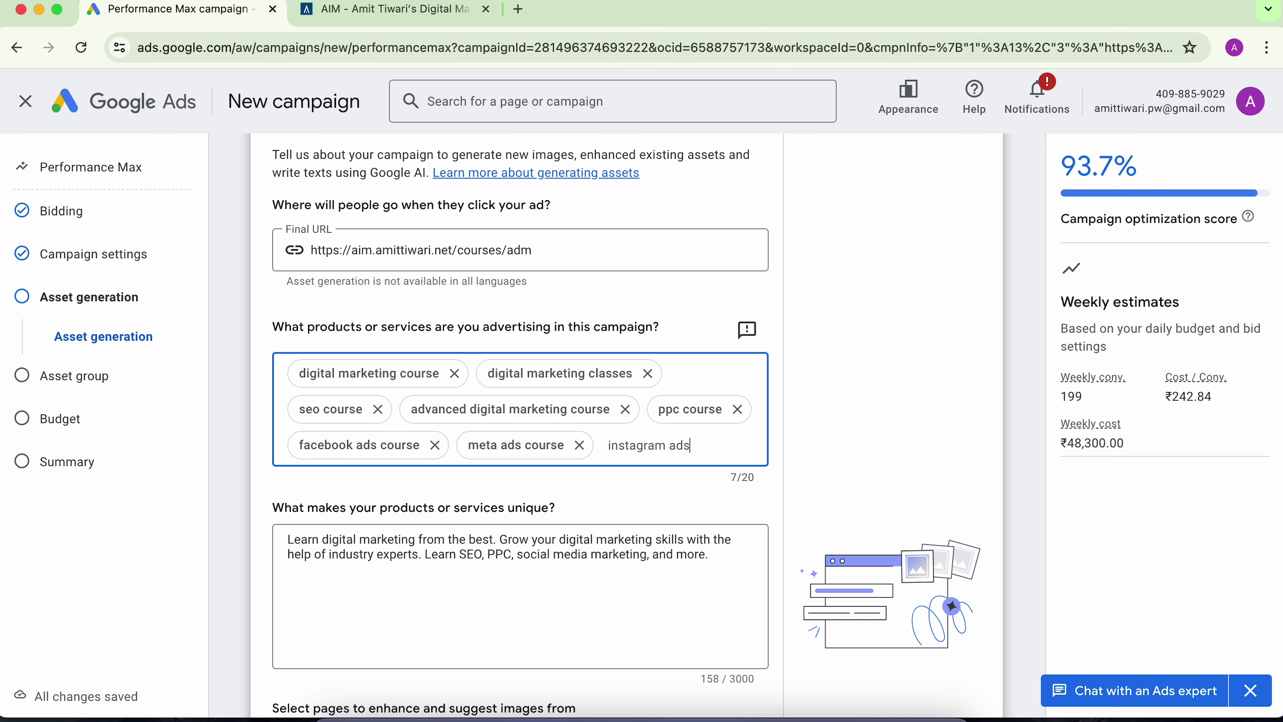
{"action": "type", "text": " course,"}
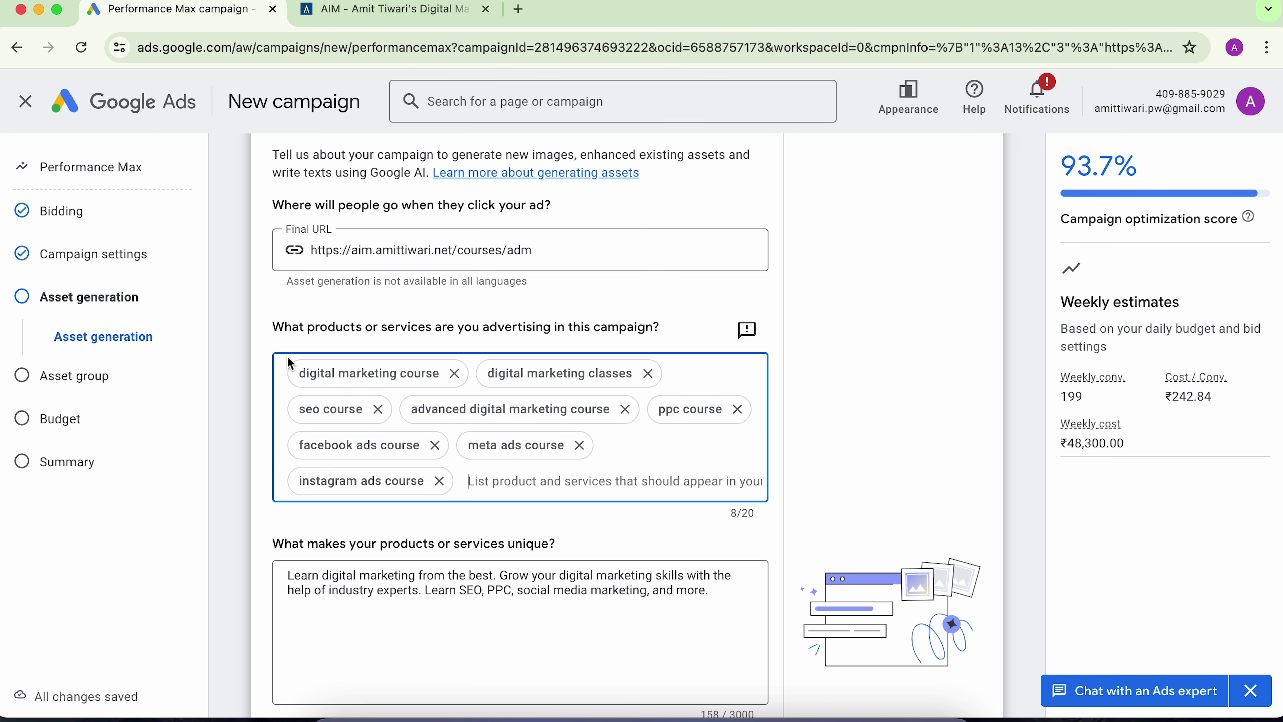
Step: Replace the product uniqueness text with one naming the course instructor, live classes and a most updated, comprehensive syllabus so that you can gain the extra edge
{"action": "scroll", "coordinate": [235, 407], "scroll_direction": "down", "scroll_amount": 1}
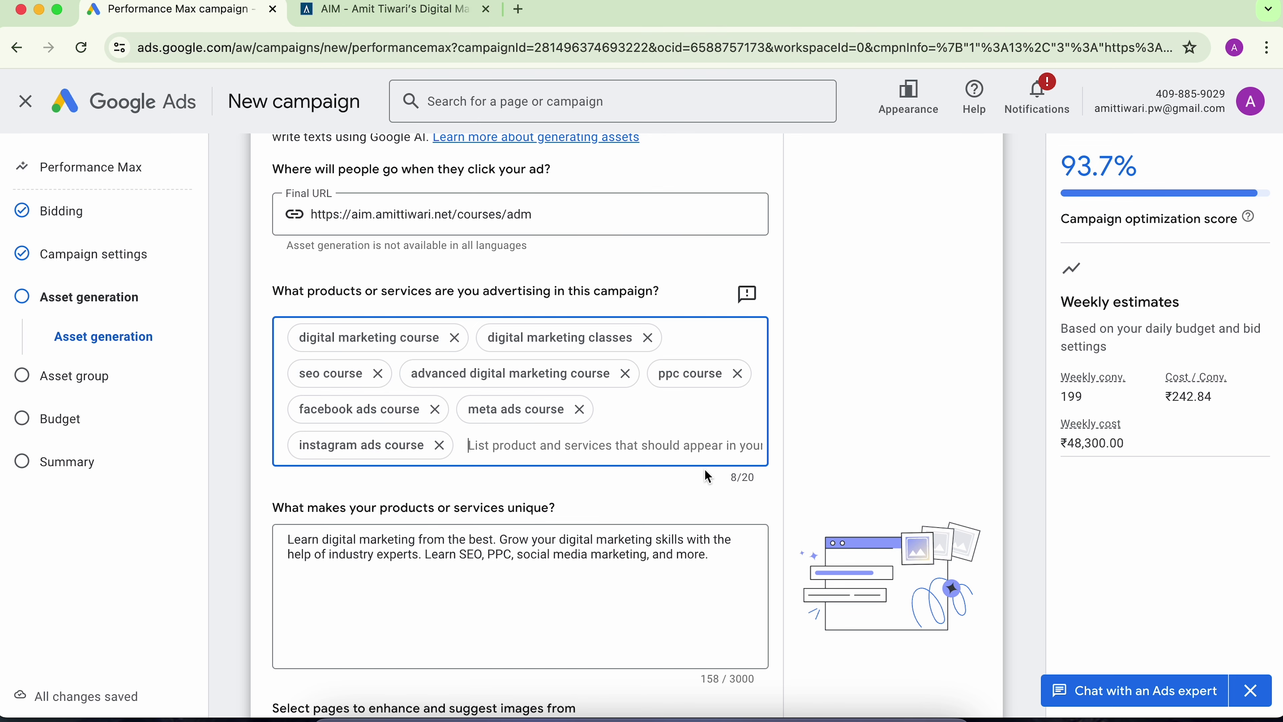
{"action": "scroll", "coordinate": [664, 528], "scroll_direction": "down", "scroll_amount": 2}
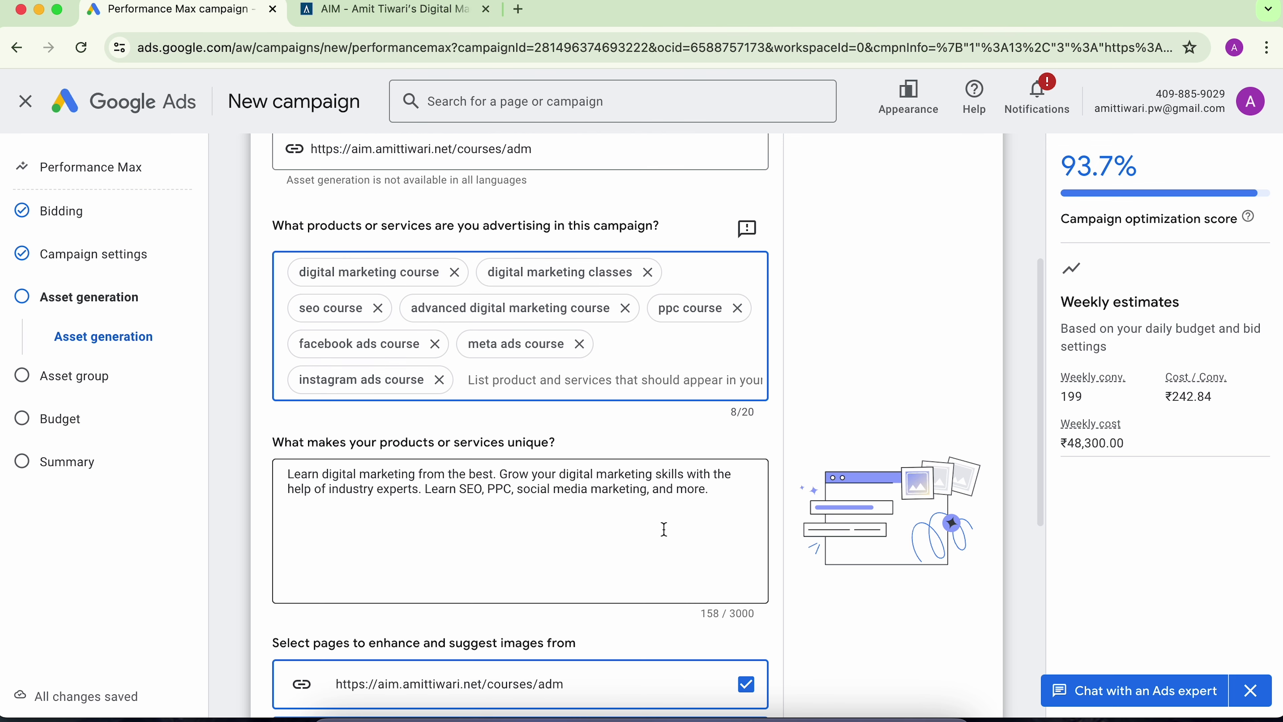
{"action": "left_click", "coordinate": [501, 507]}
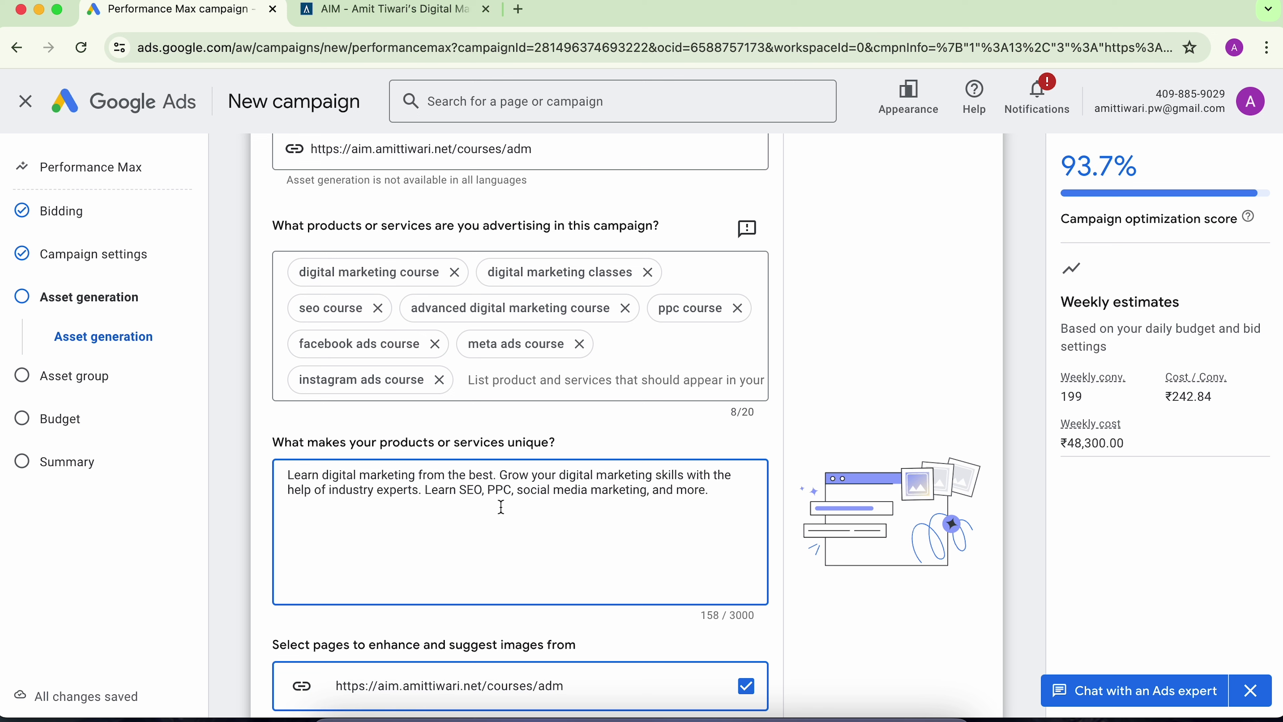
{"action": "key", "text": "super+a"}
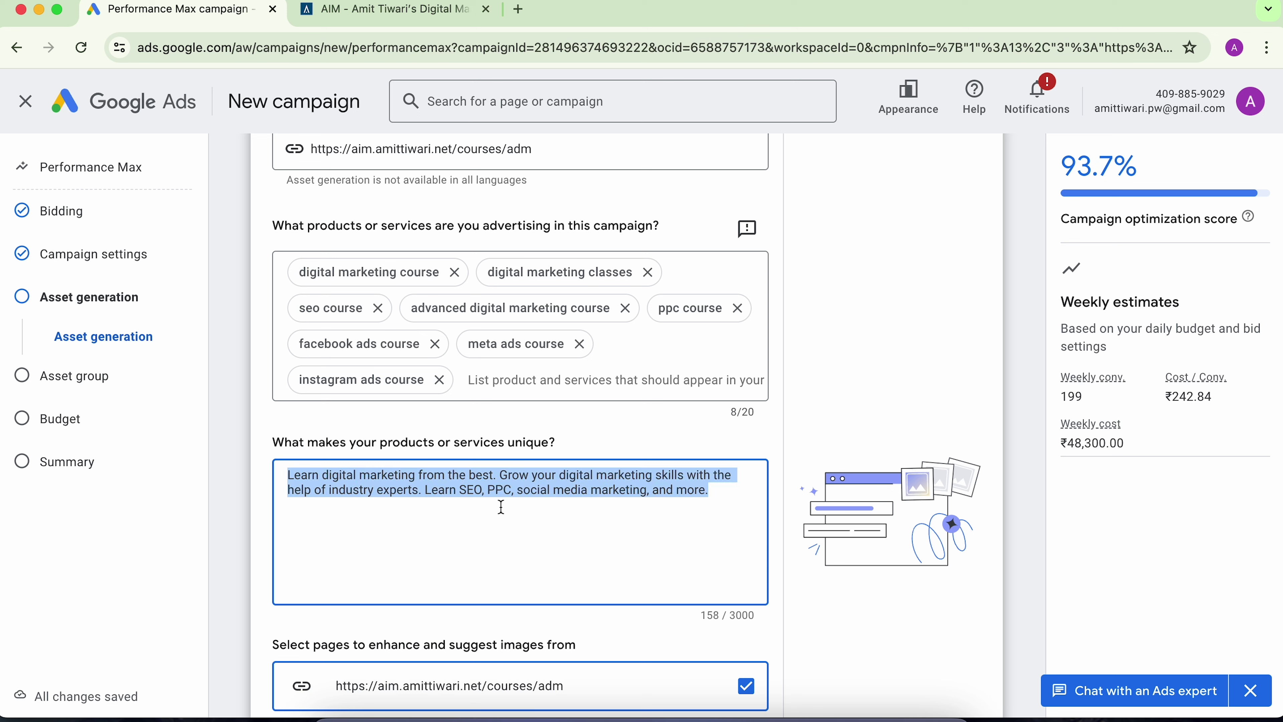
{"action": "type", "text": "Our d"}
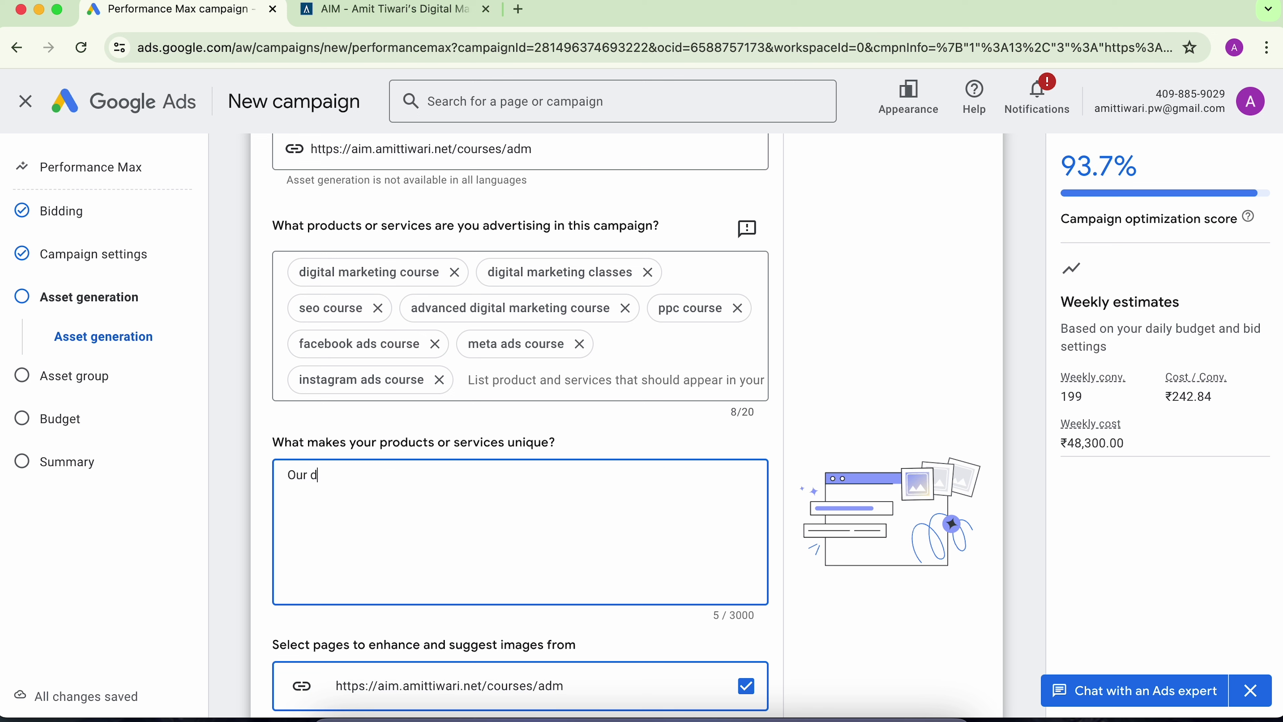
{"action": "type", "text": "igital marketing course is condu"}
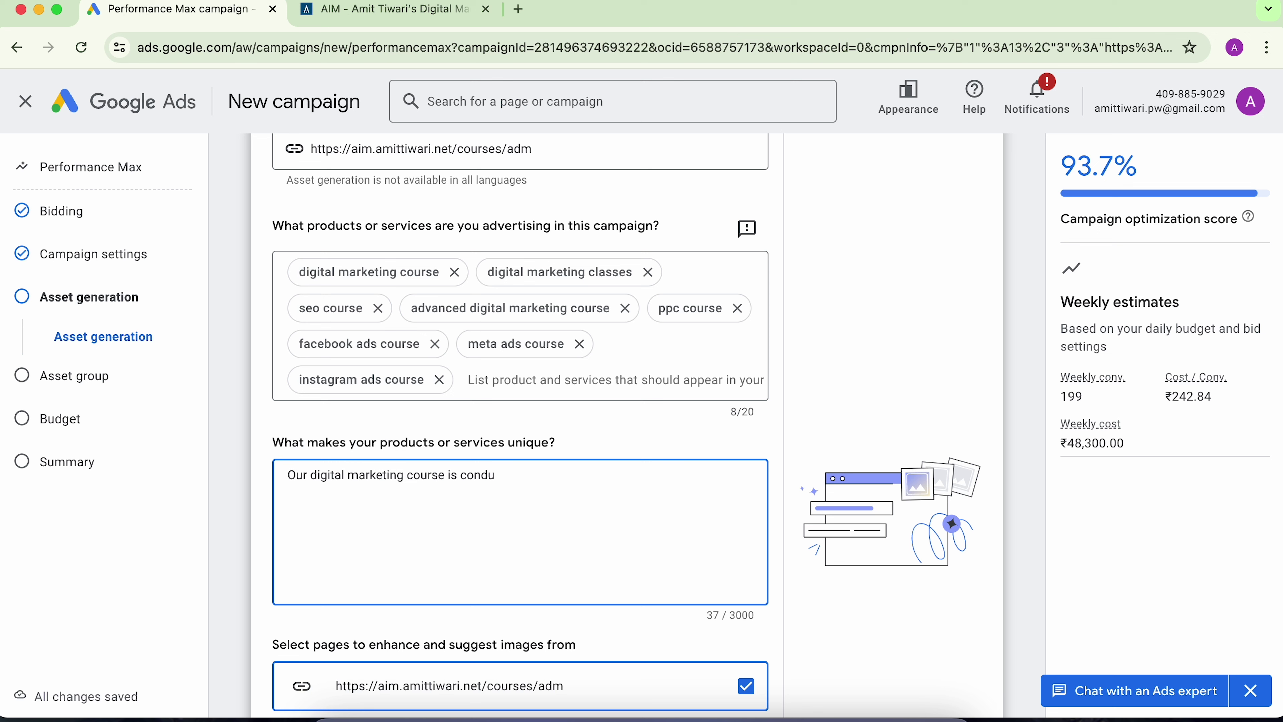
{"action": "type", "text": "cted by Amit Tiwari. All of our classes are "}
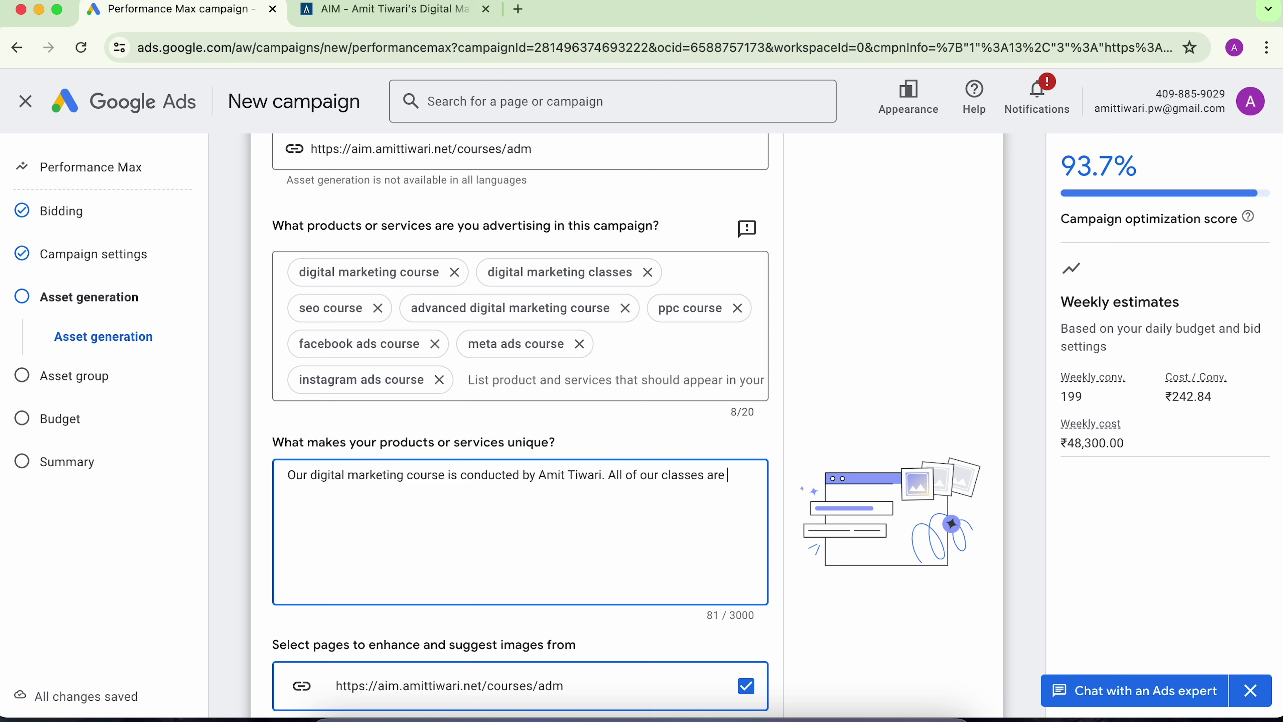
{"action": "type", "text": "conducted live. Our s"}
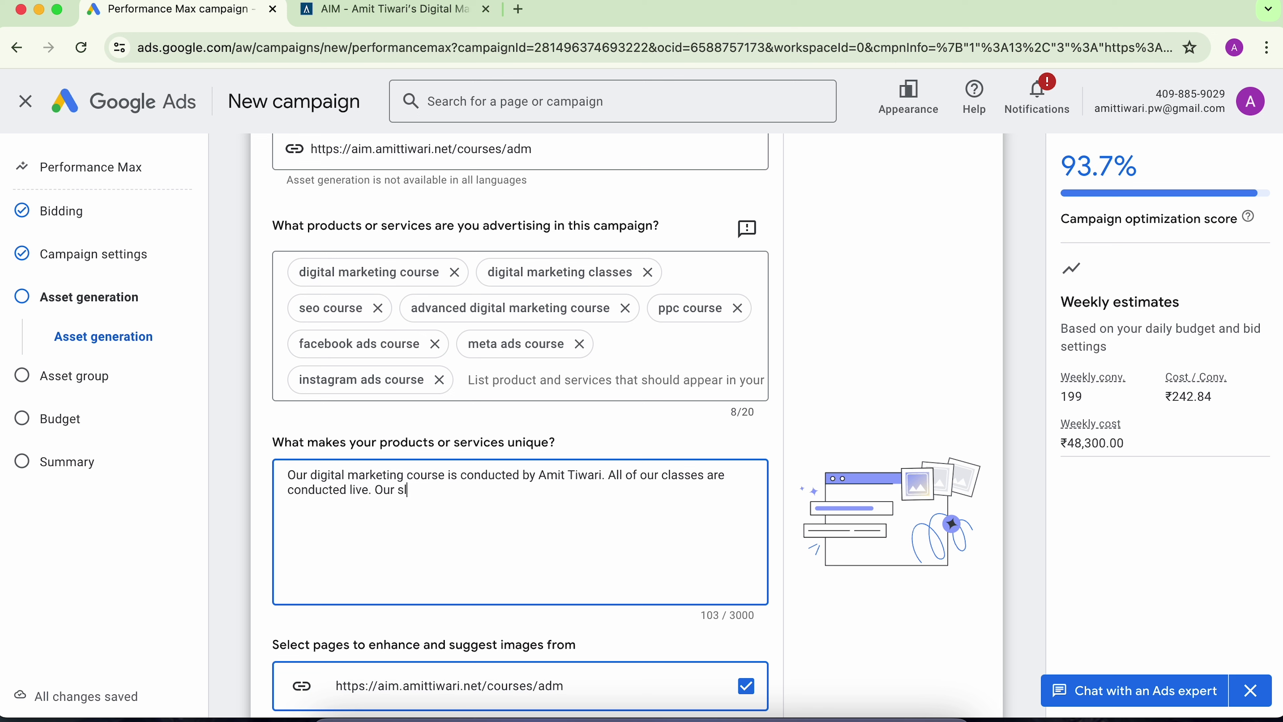
{"action": "type", "text": "yllabus is most updated and co"}
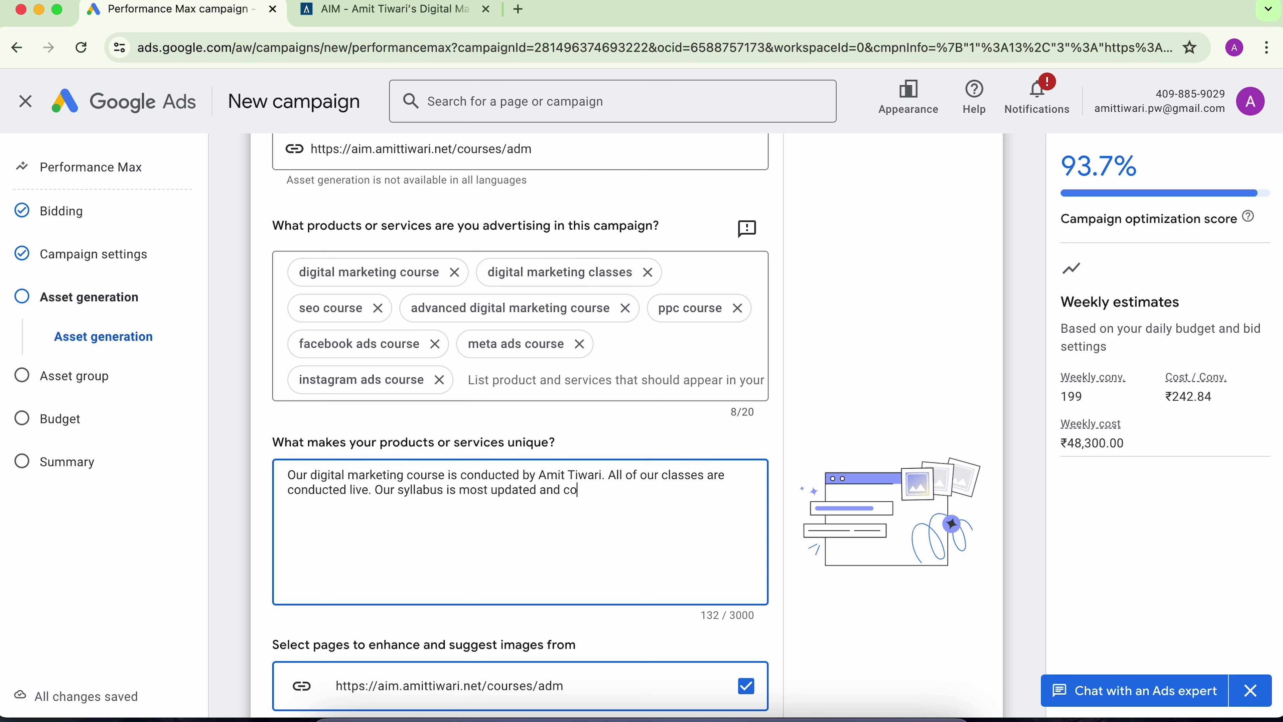
{"action": "type", "text": "mprehensive so that you can "}
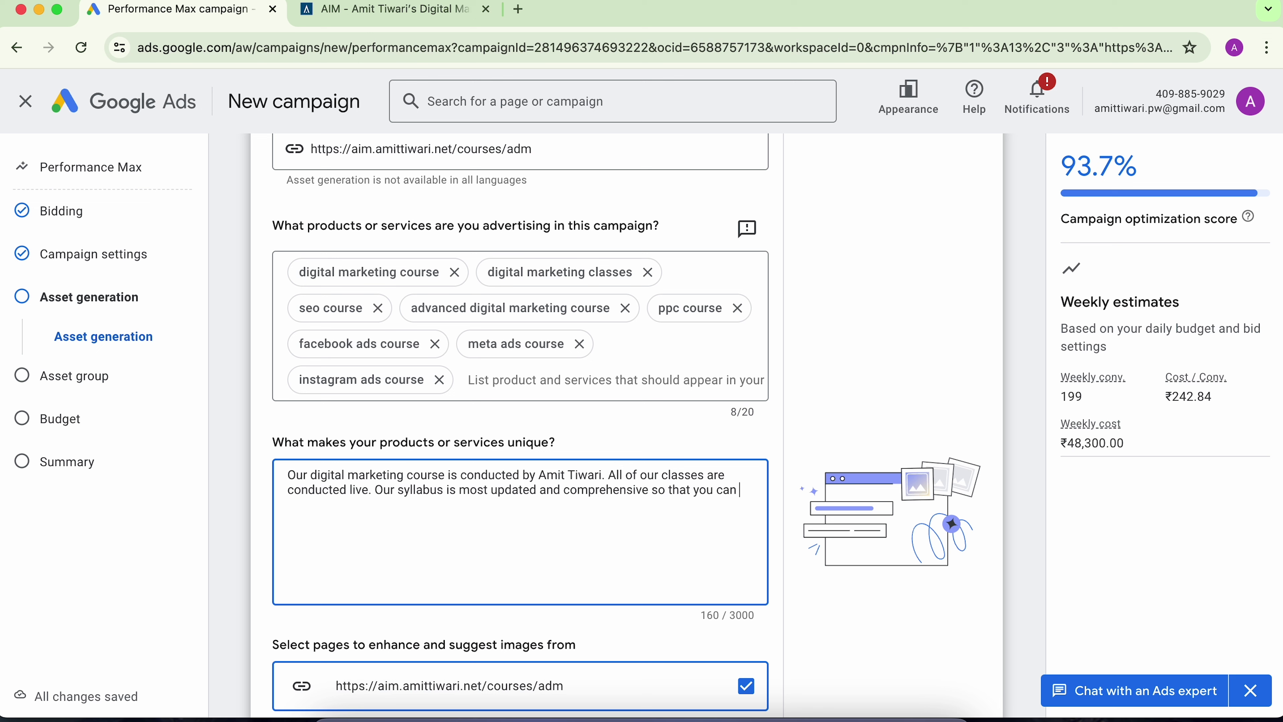
{"action": "type", "text": "gain the extra edge"}
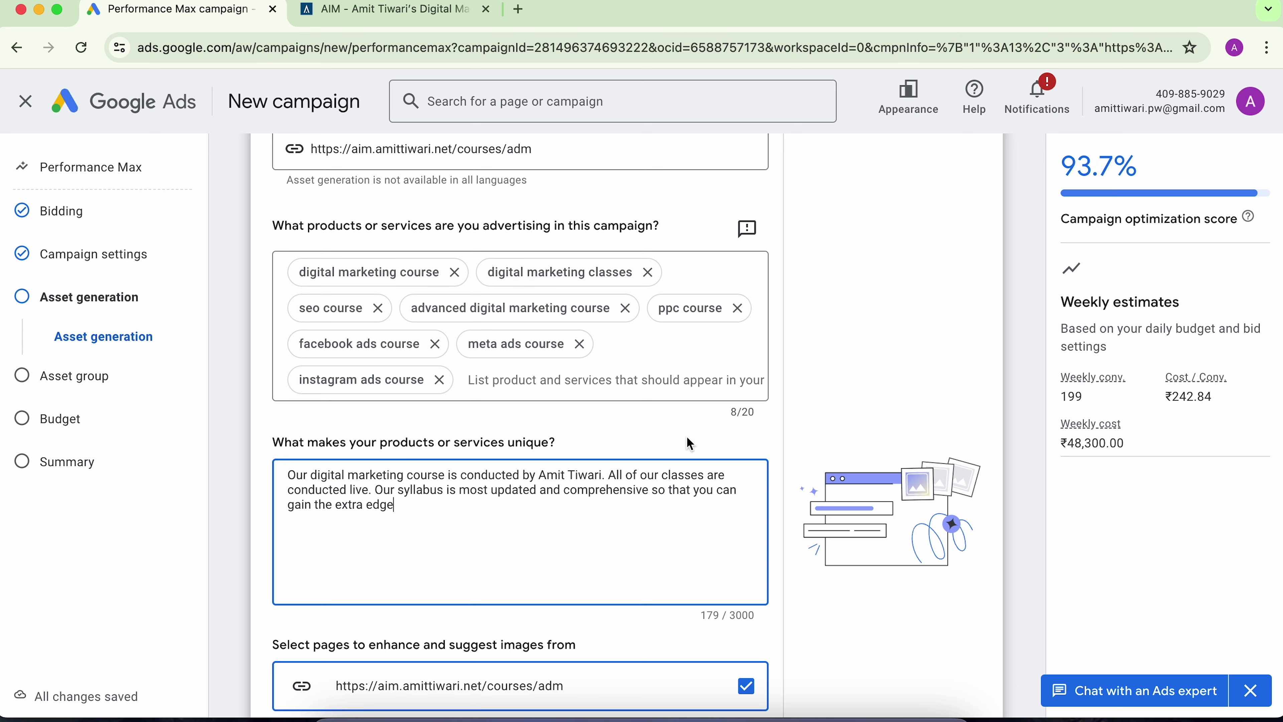
Step: Reword the ending to "students can gain the extra edge in their professional live" and add "Our course offers advanced SEO training, advanced ppc training."
{"action": "double_click", "coordinate": [713, 491]}
{"action": "type", "text": "students can gain the extra edge in"}
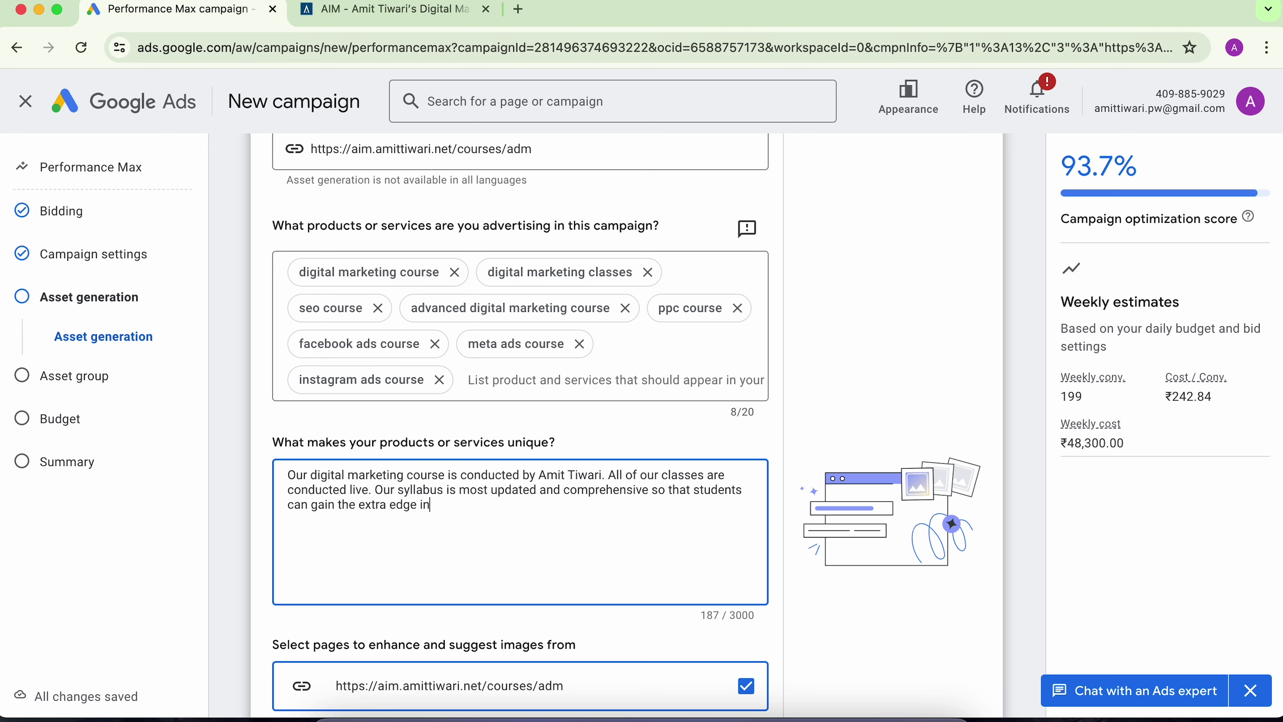
{"action": "type", "text": " their professional live. Our "}
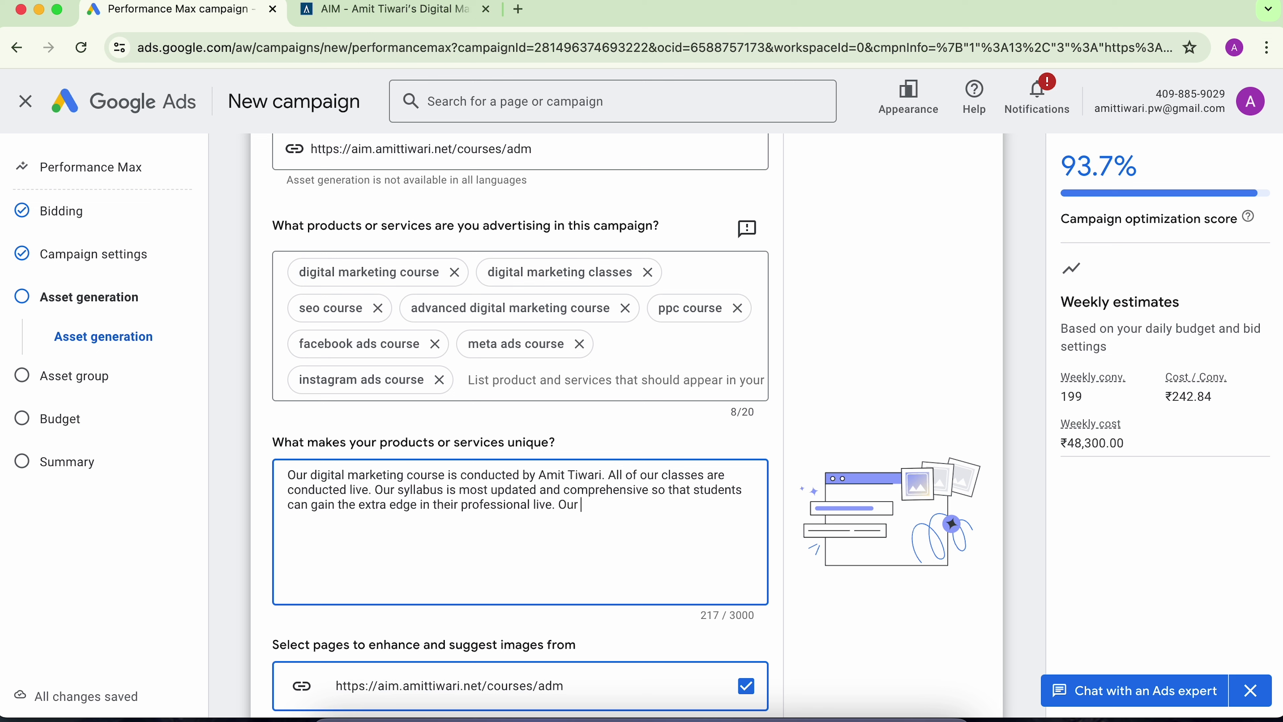
{"action": "type", "text": "course offers advanced SEO"}
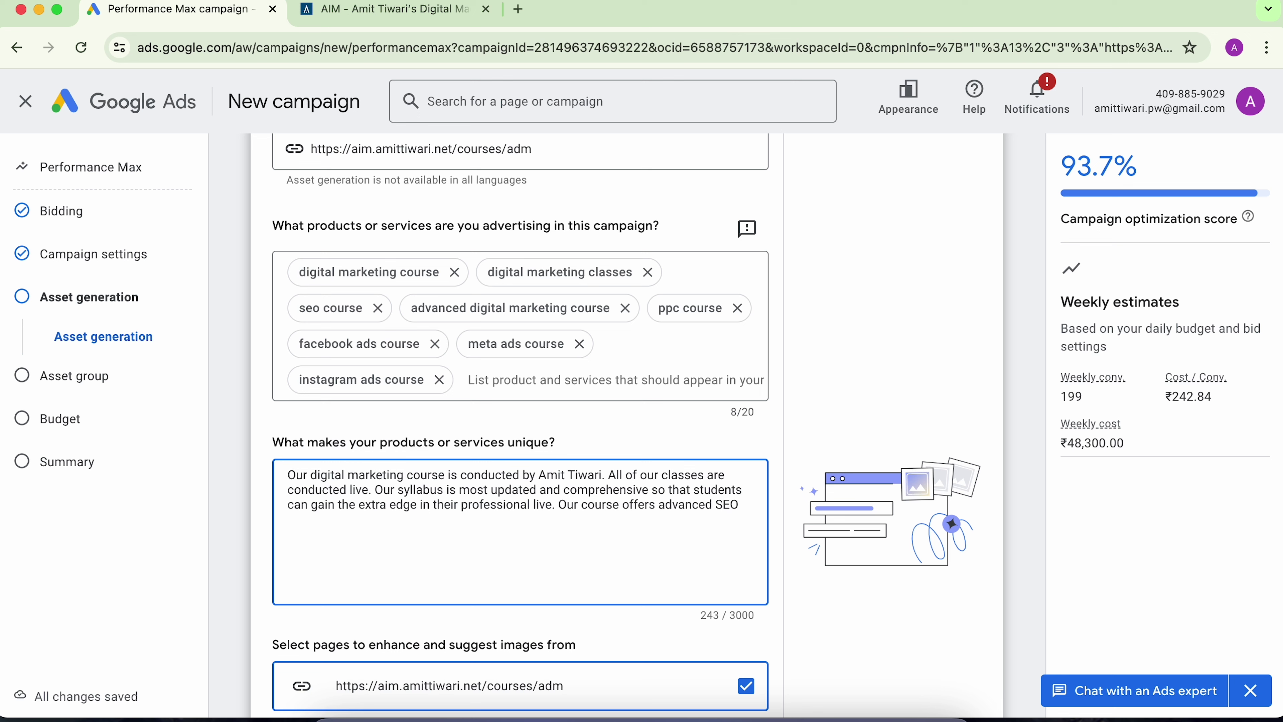
{"action": "type", "text": " training, advanced ppc traii"}
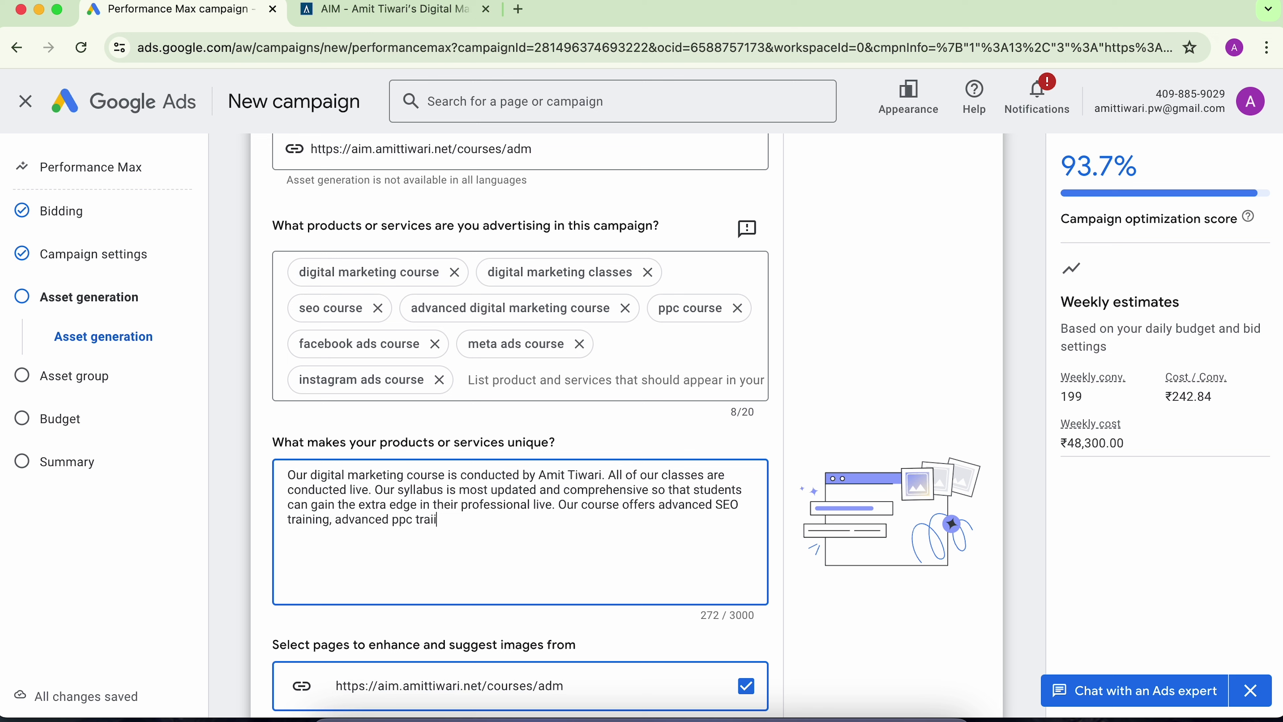
{"action": "key", "text": "BackSpace"}
{"action": "type", "text": "ning,."}
Step: Exclude the Facebook page from the pages used to enhance and suggest images
{"action": "scroll", "coordinate": [608, 504], "scroll_direction": "down", "scroll_amount": 3}
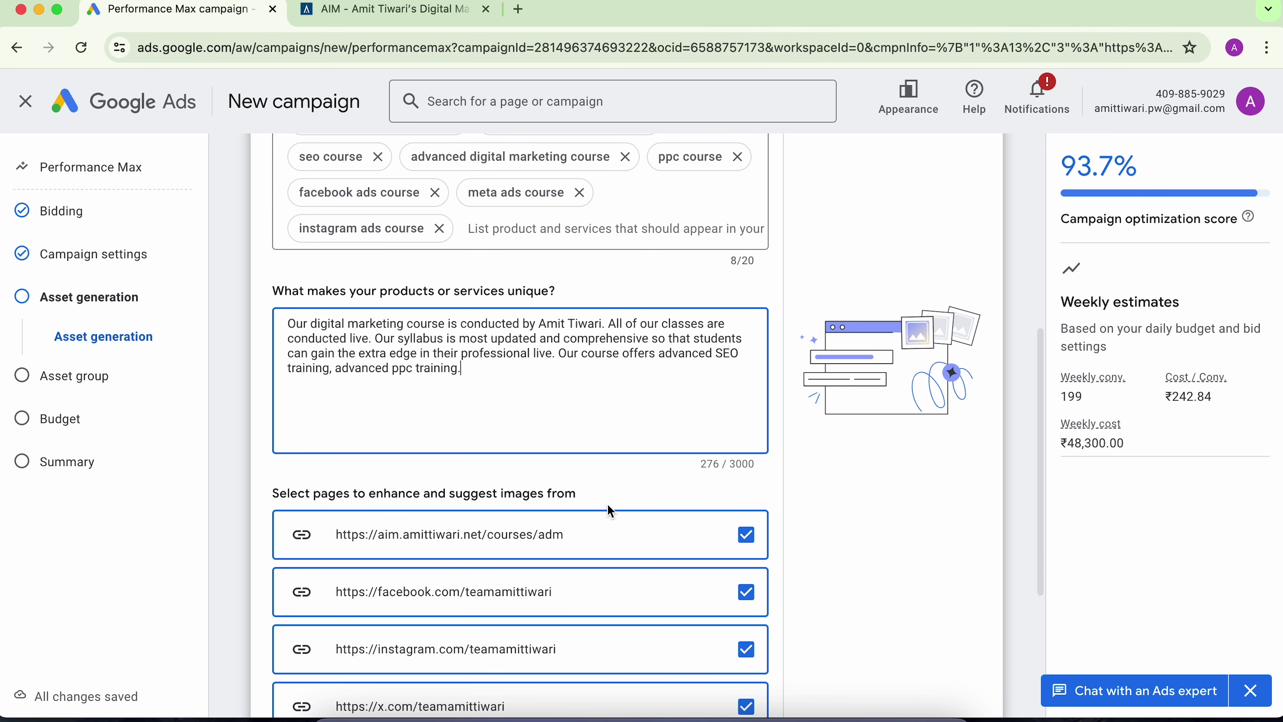
{"action": "scroll", "coordinate": [245, 427], "scroll_direction": "down", "scroll_amount": 2}
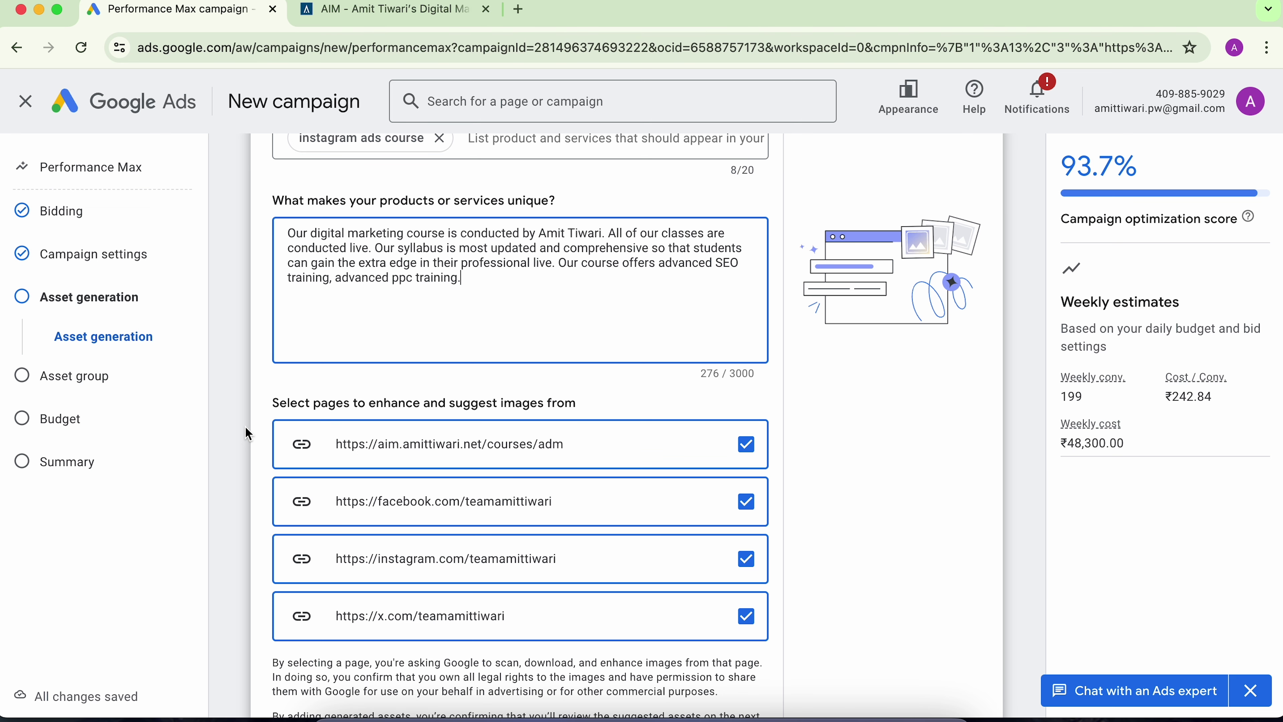
{"action": "scroll", "coordinate": [245, 427], "scroll_direction": "down", "scroll_amount": 1}
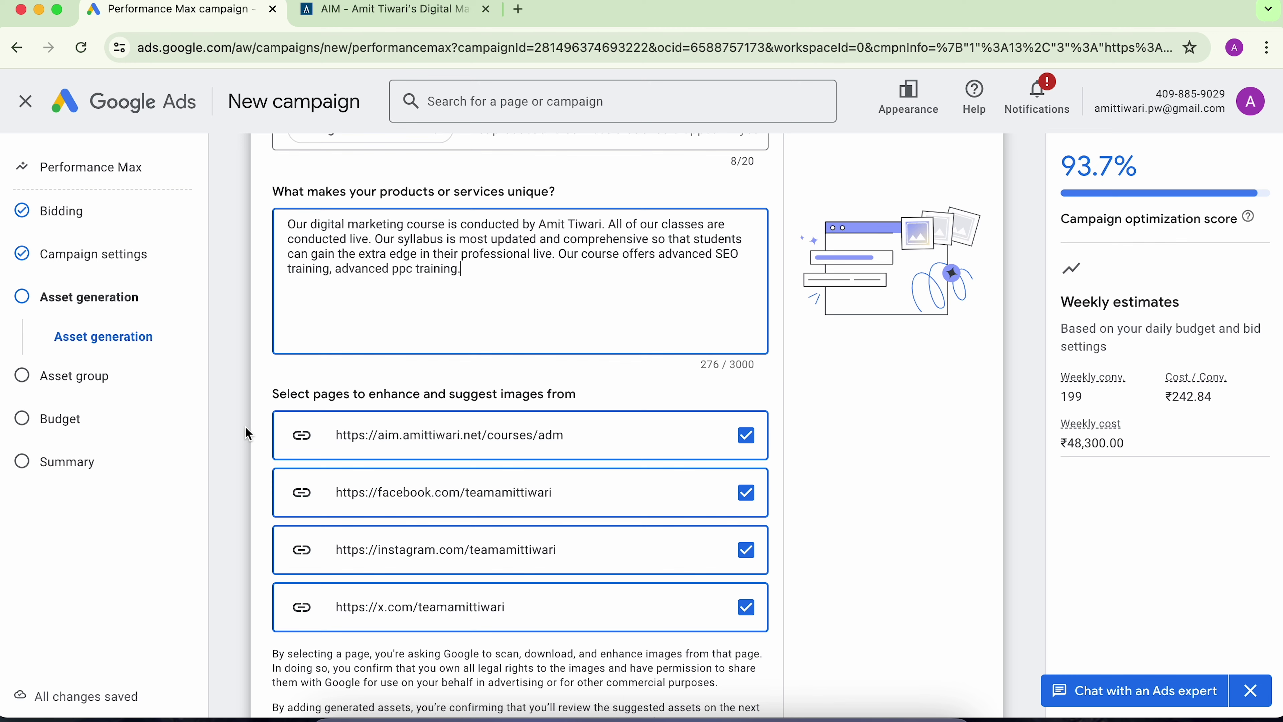
{"action": "scroll", "coordinate": [244, 426], "scroll_direction": "down", "scroll_amount": 1}
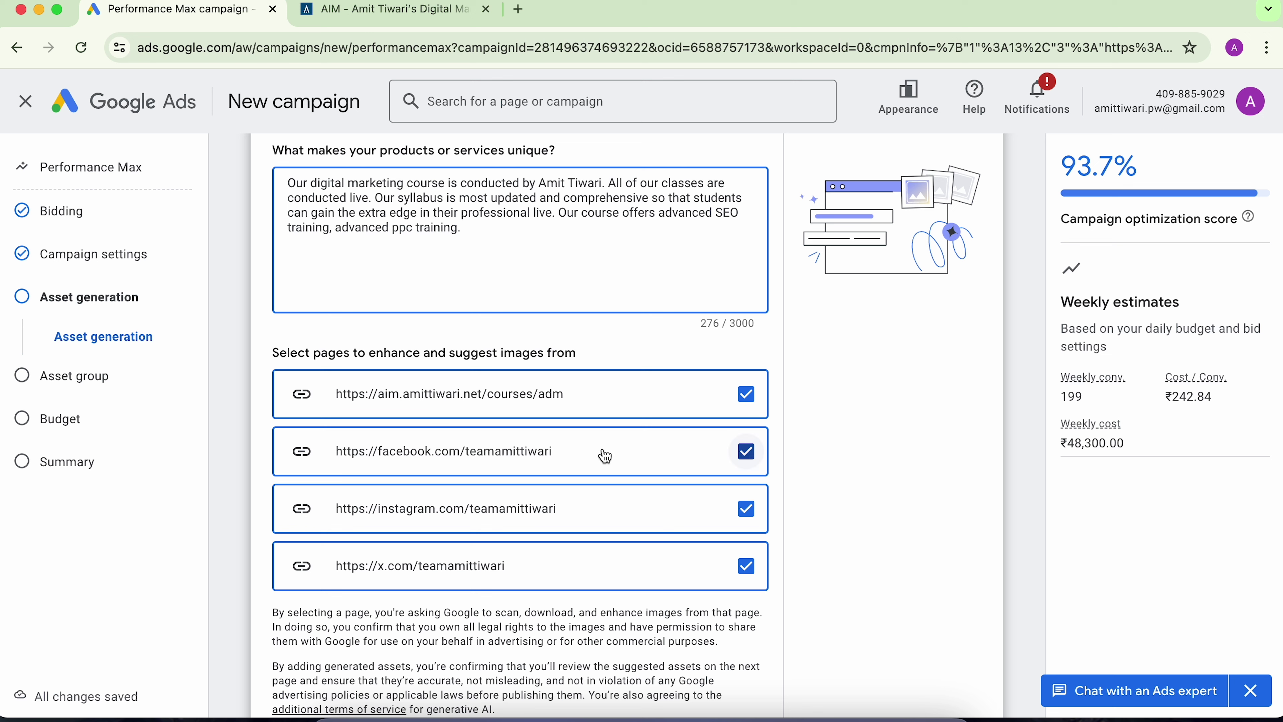
{"action": "left_click", "coordinate": [746, 451]}
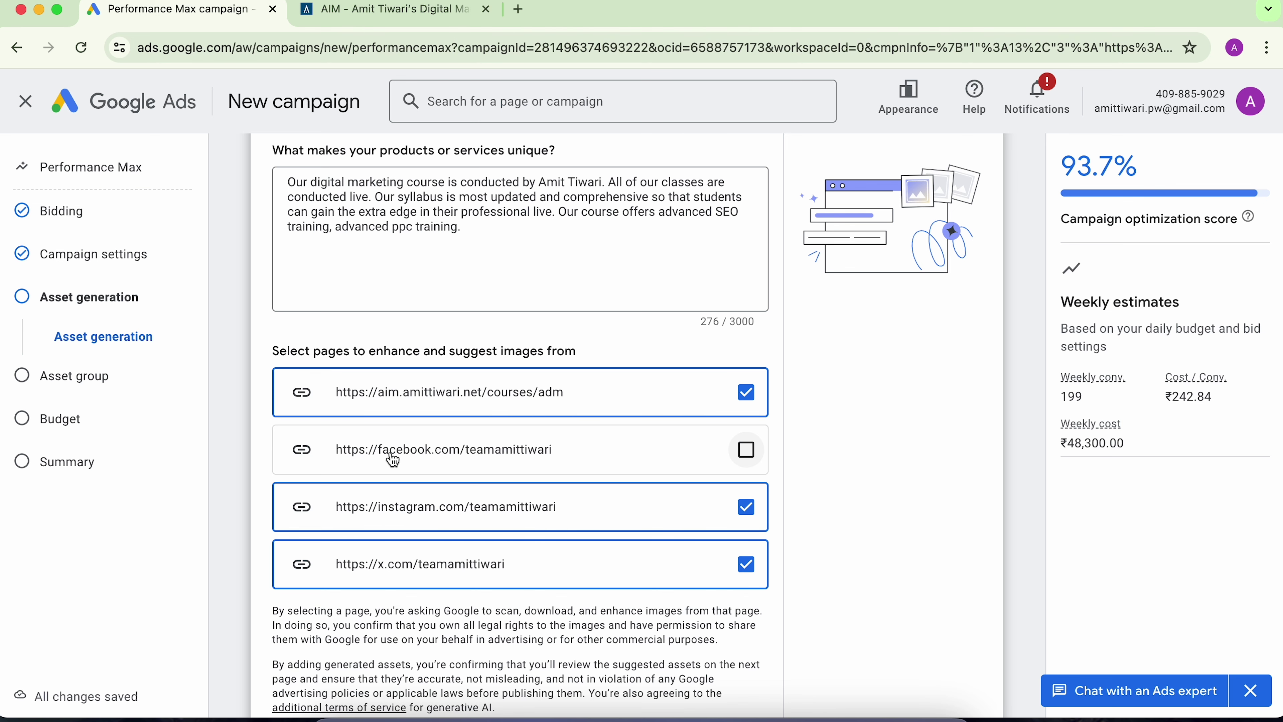
Step: Review the asset generation details and generate the assets for the campaign
{"action": "scroll", "coordinate": [374, 526], "scroll_direction": "down", "scroll_amount": 3}
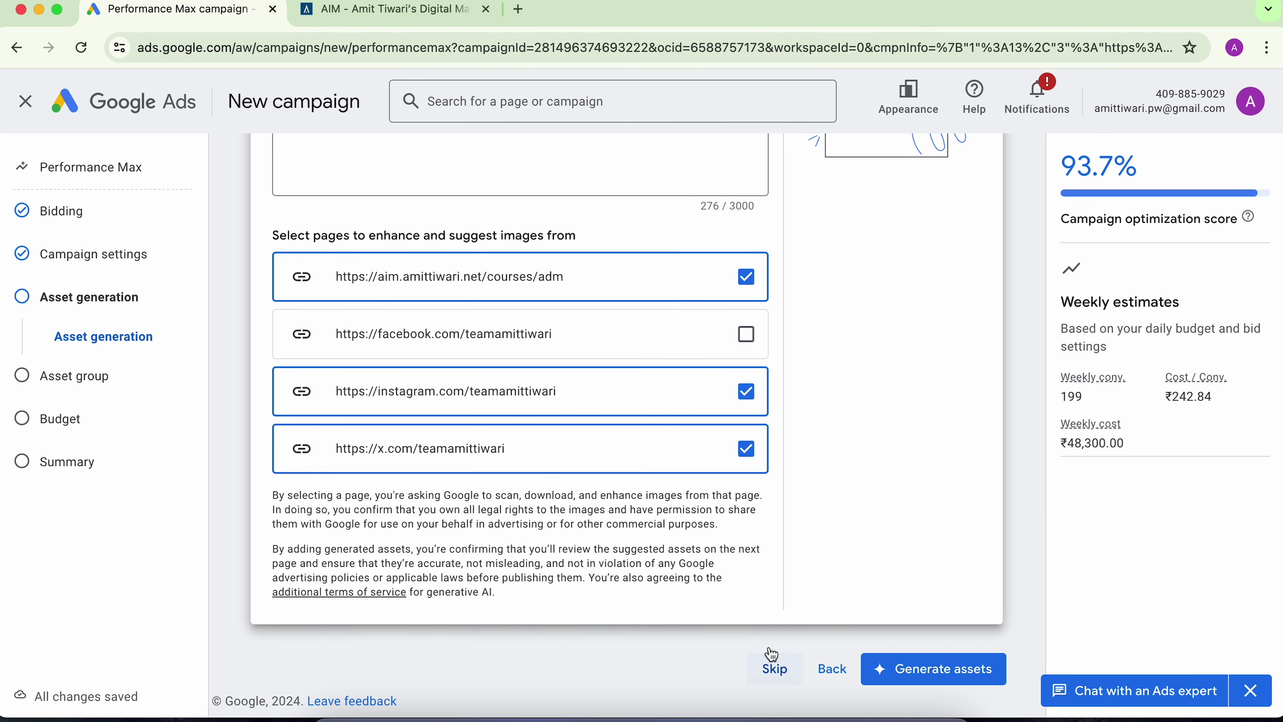
{"action": "scroll", "coordinate": [798, 551], "scroll_direction": "up", "scroll_amount": 2}
{"action": "scroll", "coordinate": [797, 551], "scroll_direction": "up", "scroll_amount": 5}
{"action": "scroll", "coordinate": [685, 438], "scroll_direction": "down", "scroll_amount": 6}
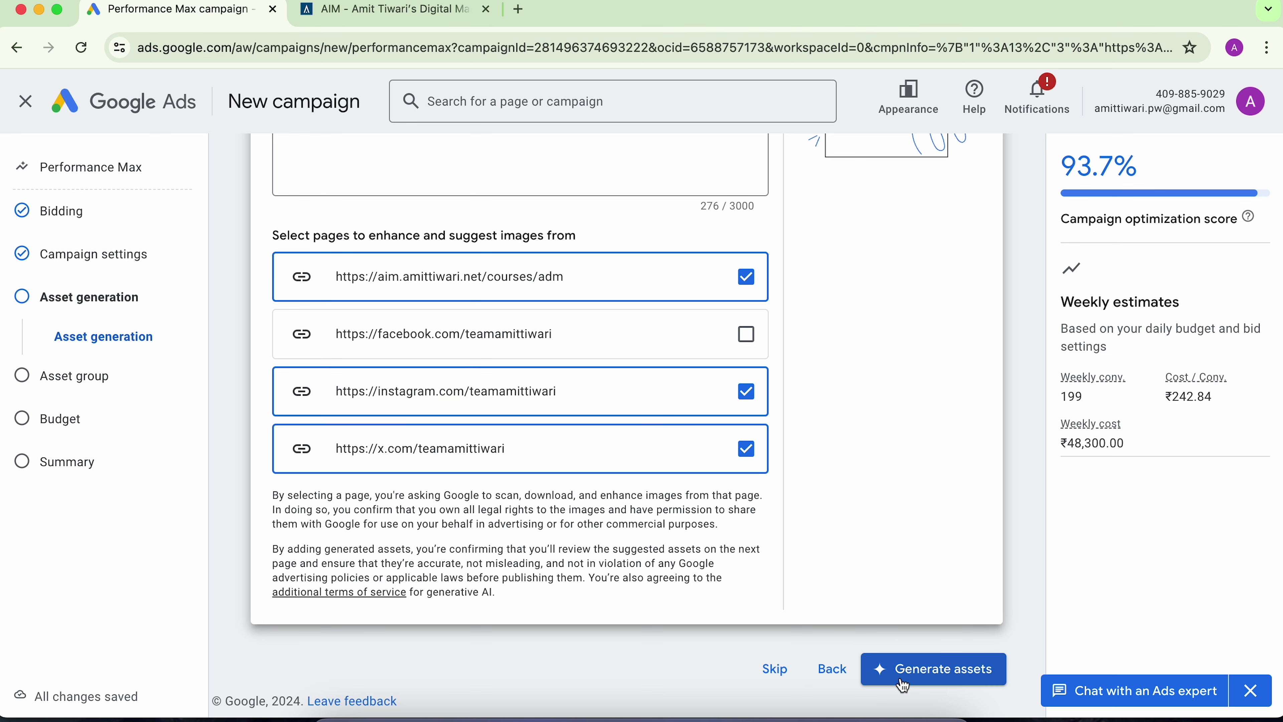
{"action": "left_click", "coordinate": [901, 679]}
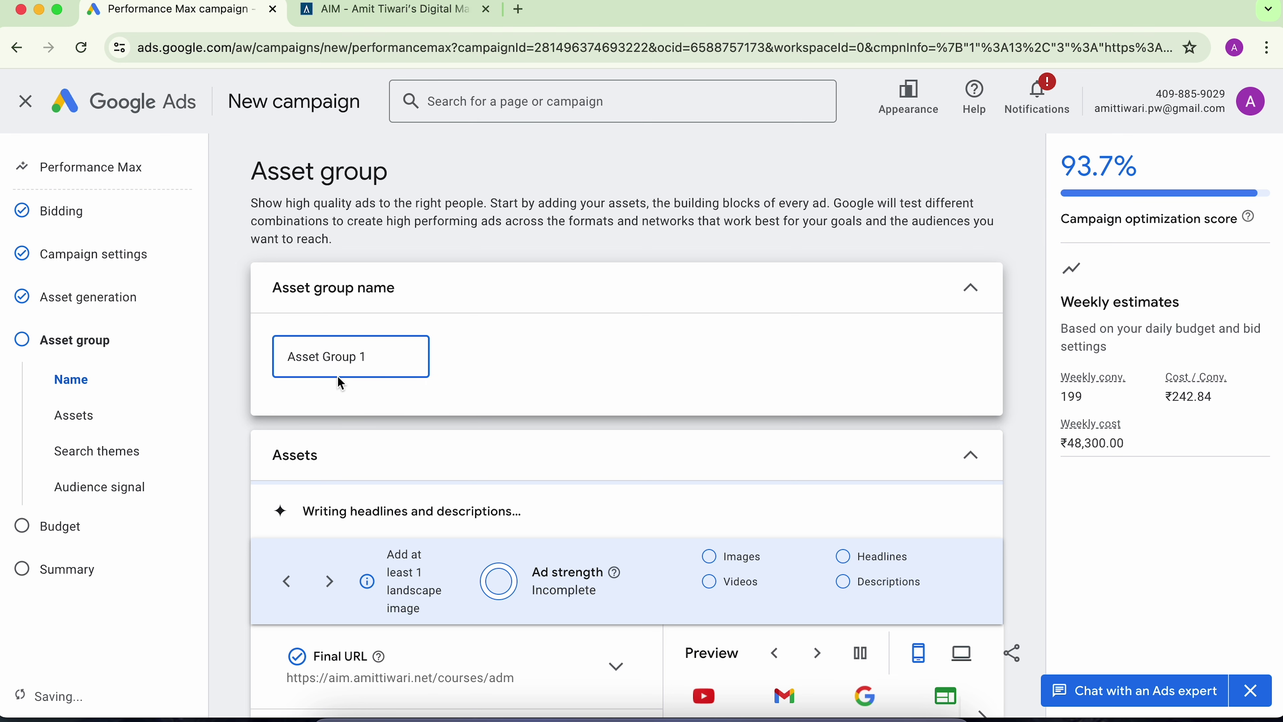
Step: Rename the asset group as ADM_Ad1, checking the Advanced Digital Marketing Course page for the course name
{"action": "left_click_drag", "start_coordinate": [378, 360], "coordinate": [282, 355]}
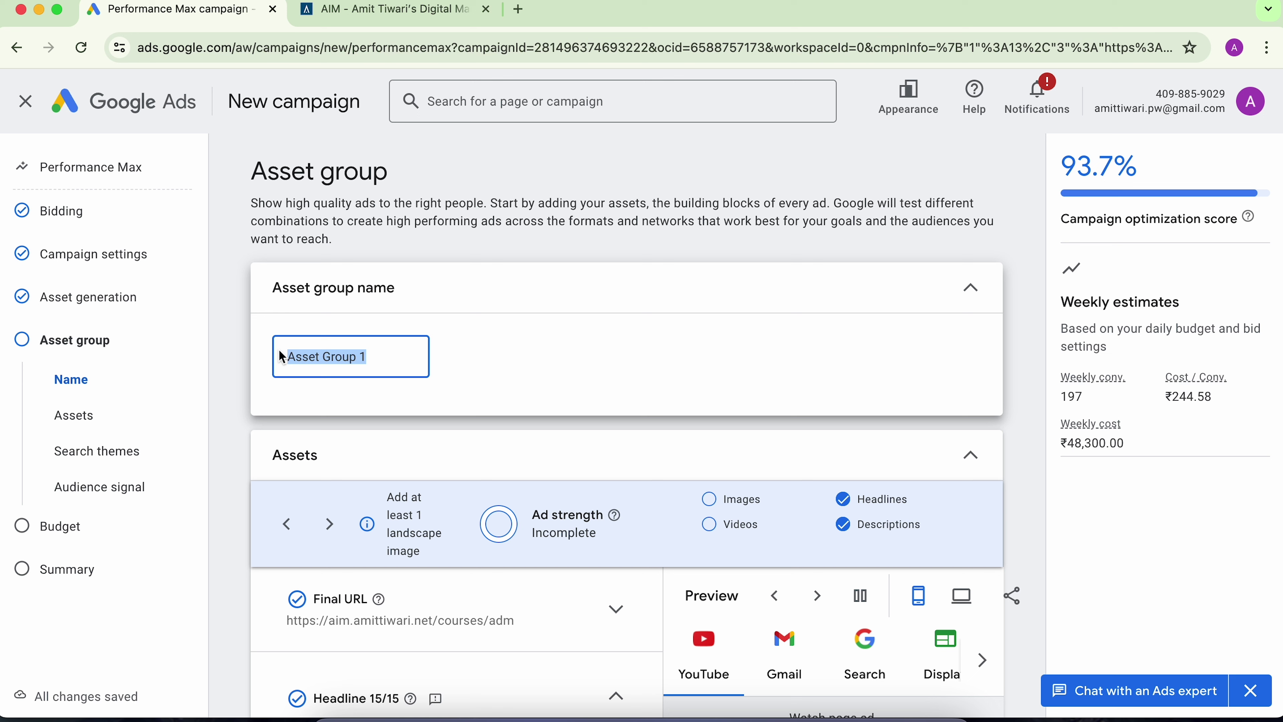
{"action": "type", "text": "Advan"}
{"action": "key", "text": "BackSpace"}
{"action": "key", "text": "BackSpace"}
{"action": "key", "text": "BackSpace"}
{"action": "key", "text": "BackSpace"}
{"action": "key", "text": "BackSpace"}
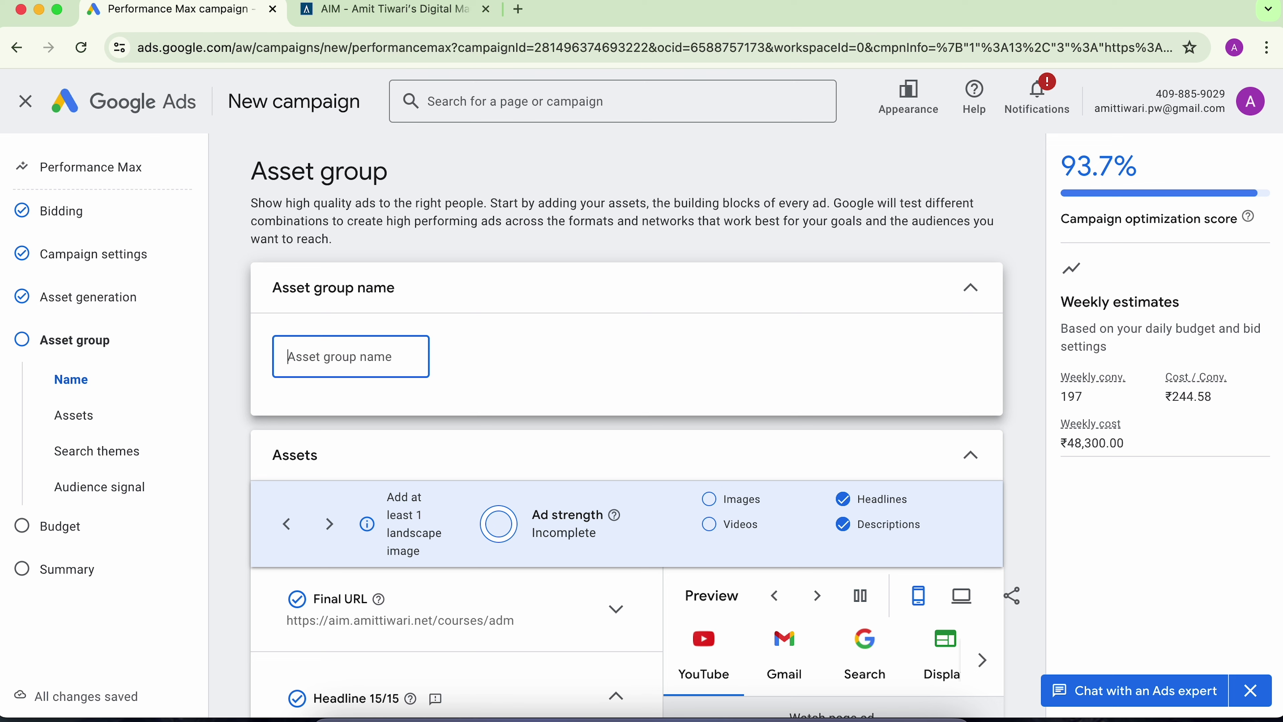
{"action": "type", "text": "ADM"}
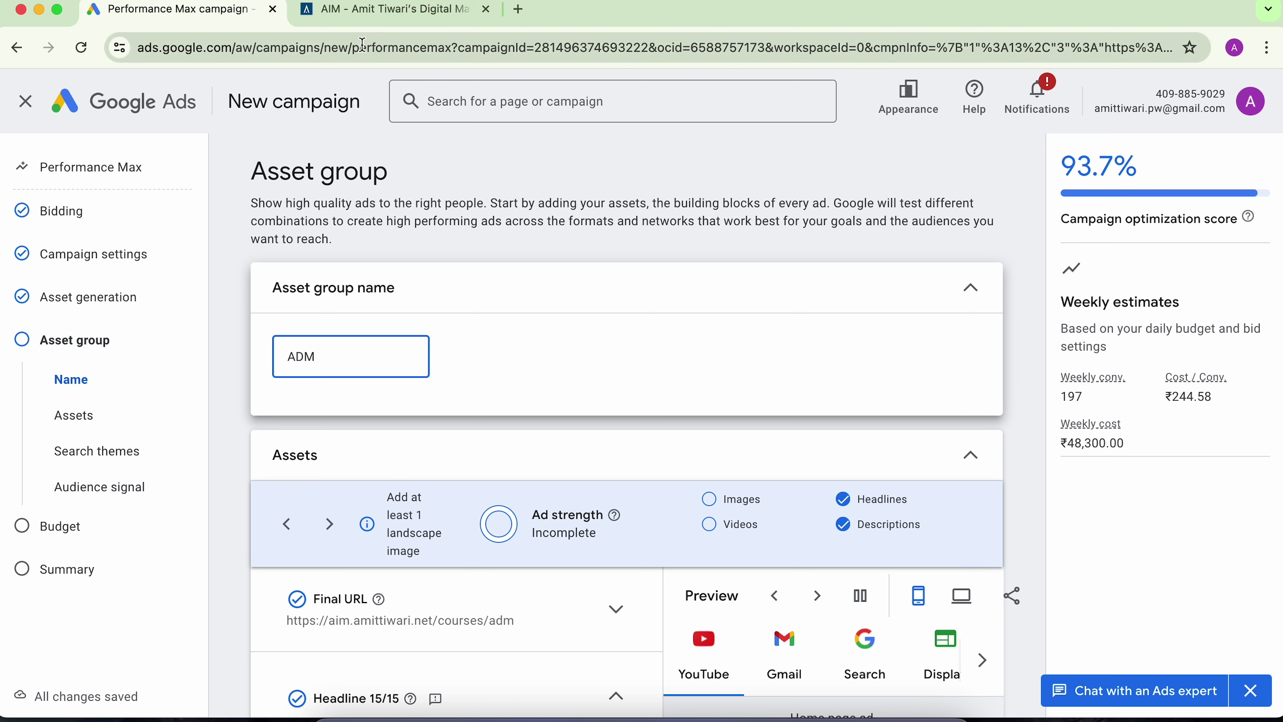
{"action": "left_click", "coordinate": [383, 15]}
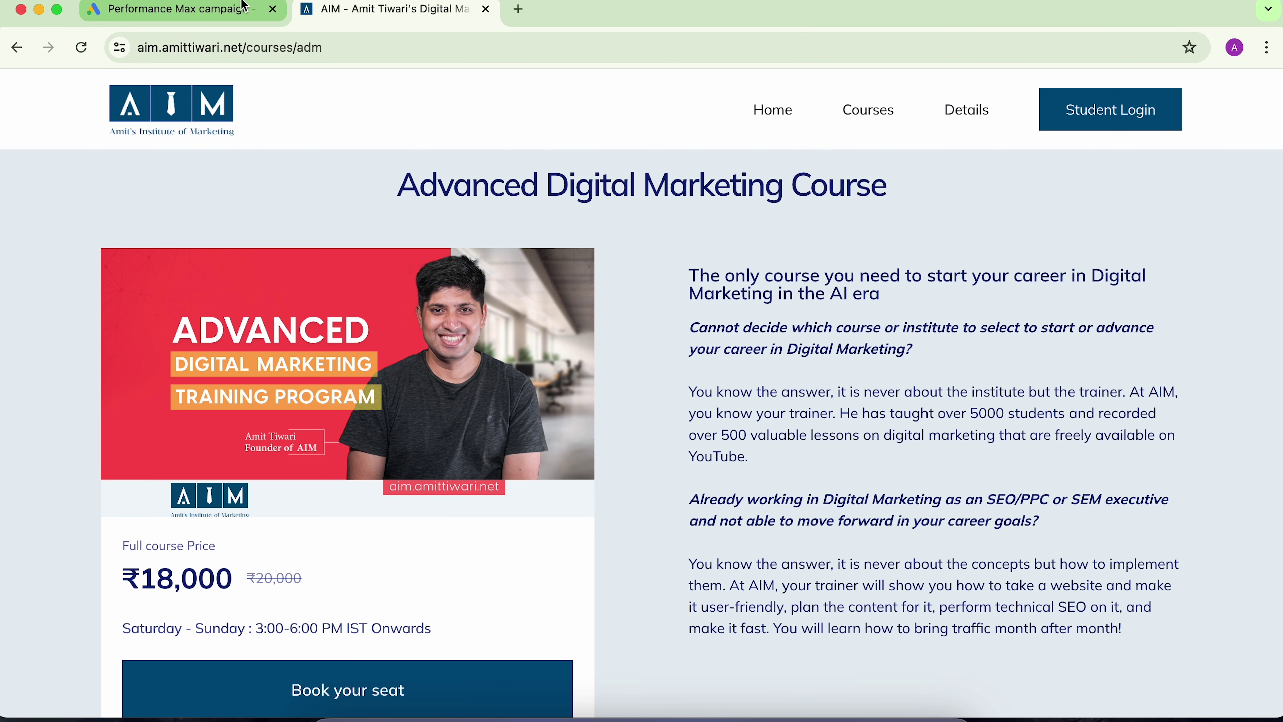
{"action": "left_click", "coordinate": [239, 19]}
{"action": "type", "text": "_Ad1"}
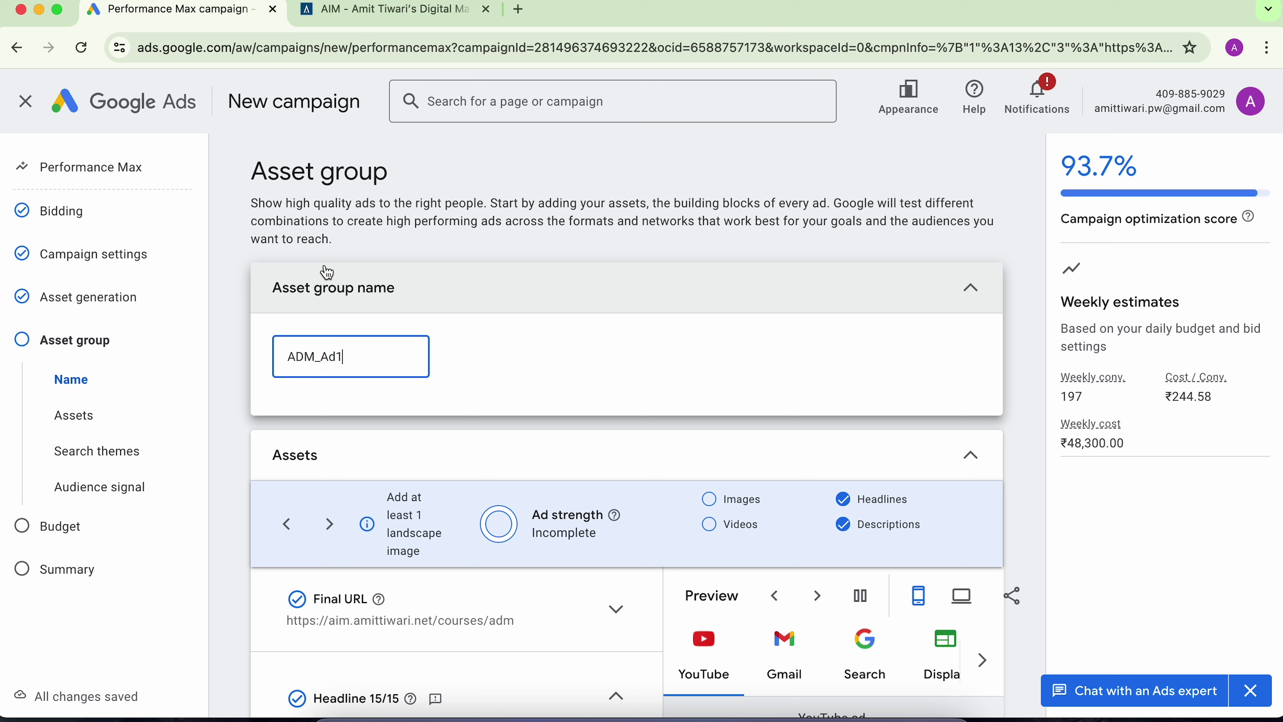
Step: Review the AI-generated headlines of the asset group from the first to the last one
{"action": "scroll", "coordinate": [255, 412], "scroll_direction": "down", "scroll_amount": 5}
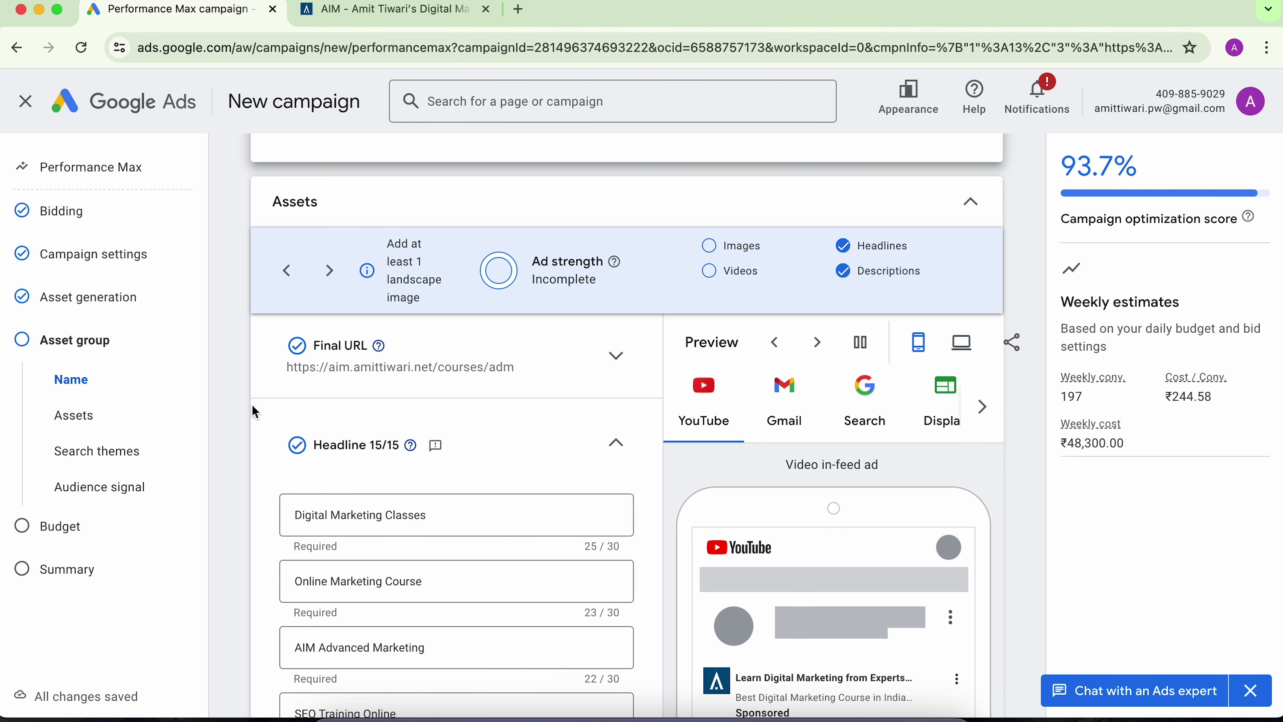
{"action": "scroll", "coordinate": [251, 406], "scroll_direction": "down", "scroll_amount": 3}
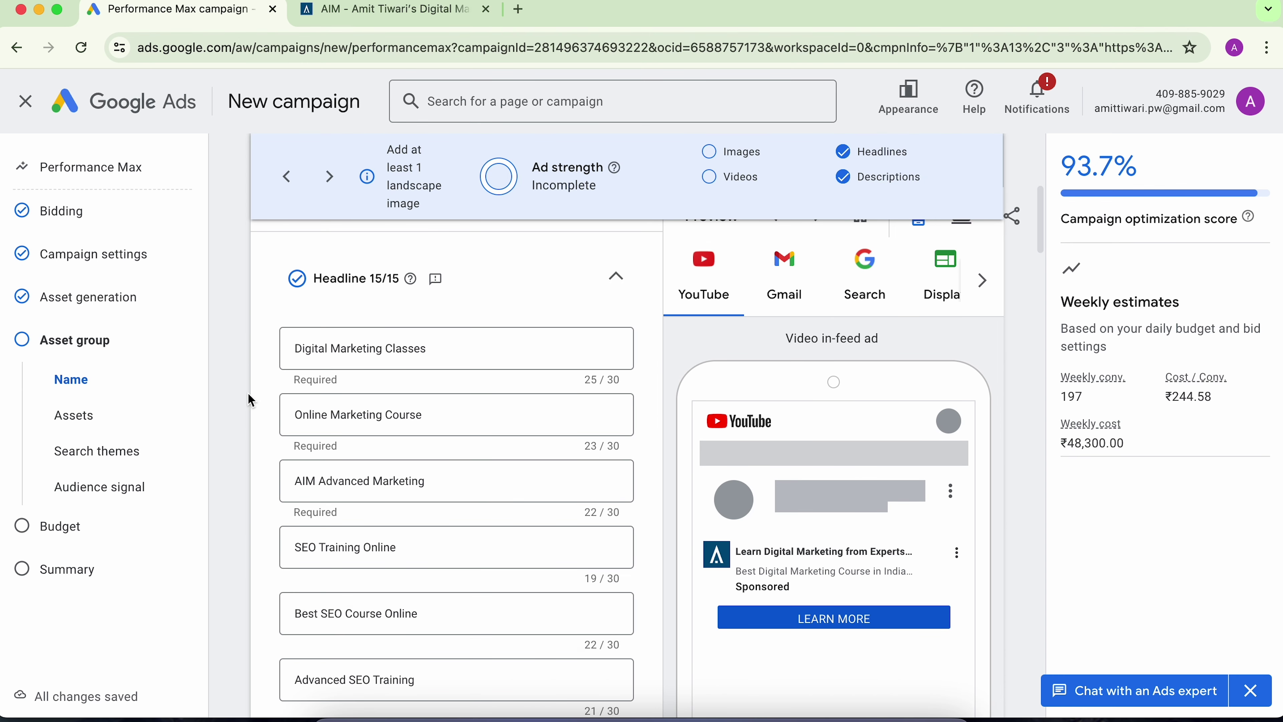
{"action": "scroll", "coordinate": [251, 402], "scroll_direction": "down", "scroll_amount": 1}
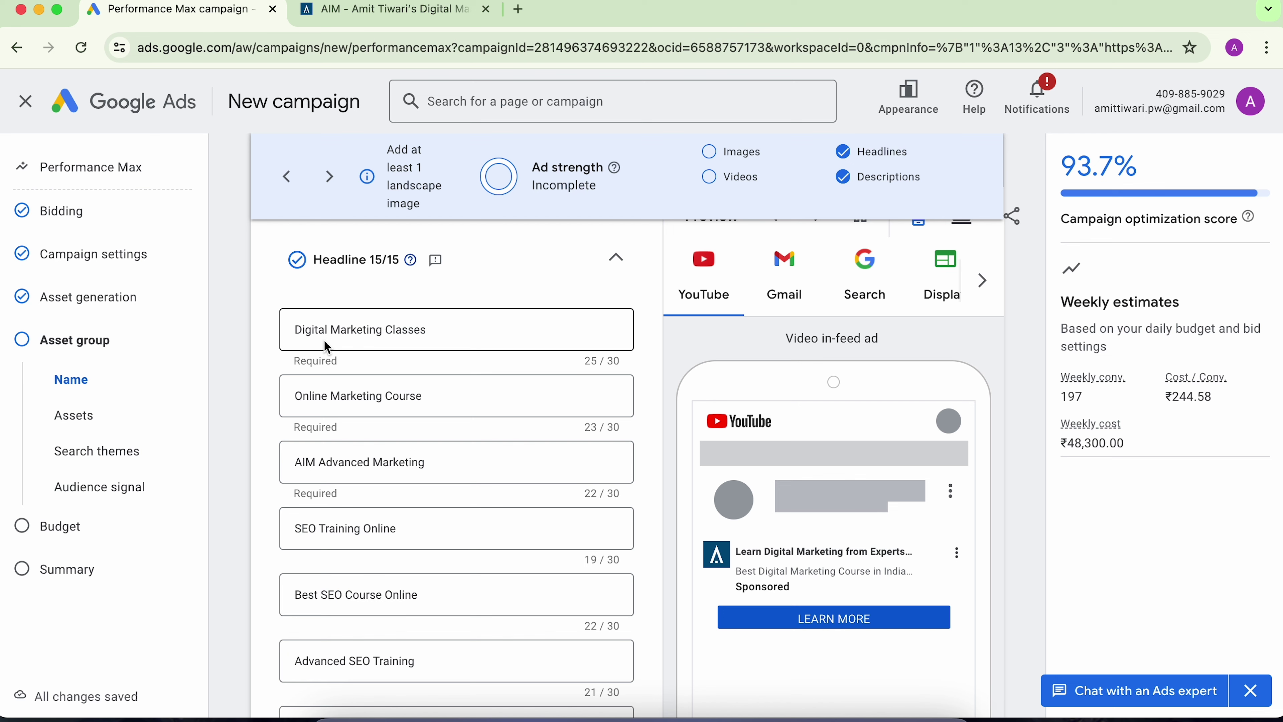
{"action": "scroll", "coordinate": [366, 416], "scroll_direction": "down", "scroll_amount": 1}
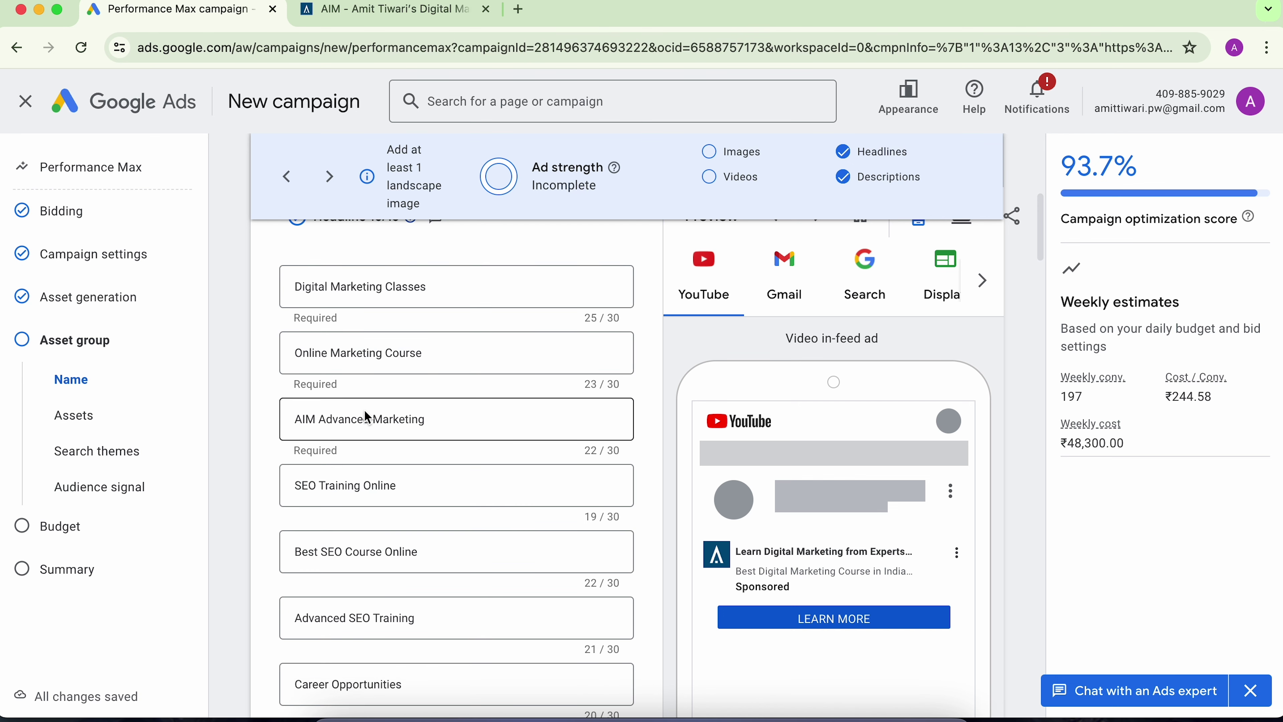
{"action": "scroll", "coordinate": [372, 430], "scroll_direction": "down", "scroll_amount": 1}
{"action": "scroll", "coordinate": [337, 424], "scroll_direction": "down", "scroll_amount": 3}
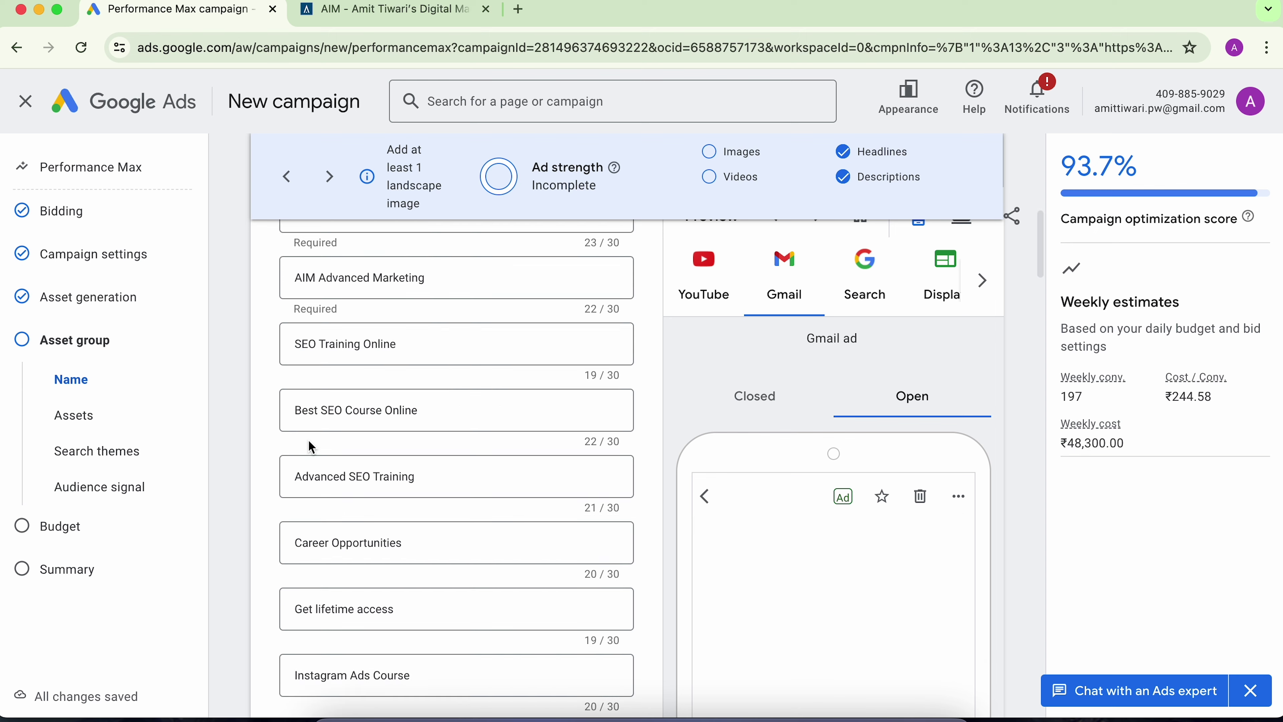
{"action": "scroll", "coordinate": [303, 470], "scroll_direction": "down", "scroll_amount": 1}
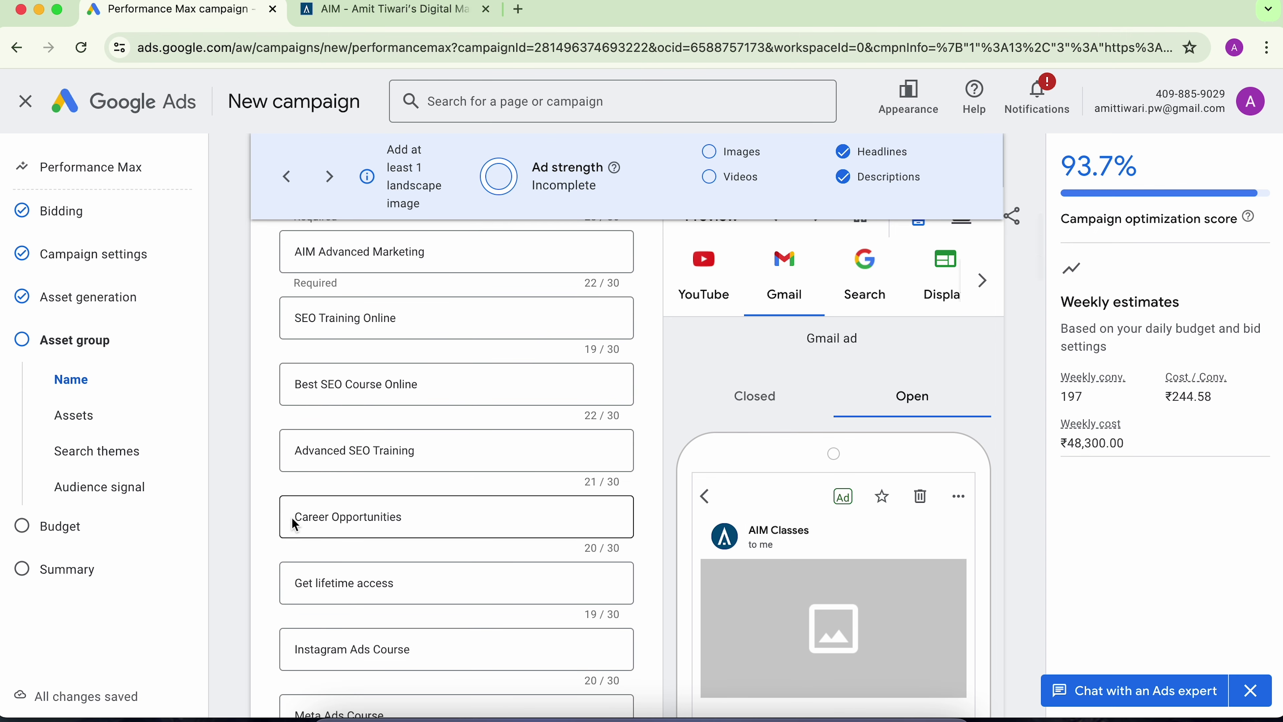
{"action": "scroll", "coordinate": [295, 524], "scroll_direction": "down", "scroll_amount": 1}
{"action": "scroll", "coordinate": [295, 573], "scroll_direction": "down", "scroll_amount": 4}
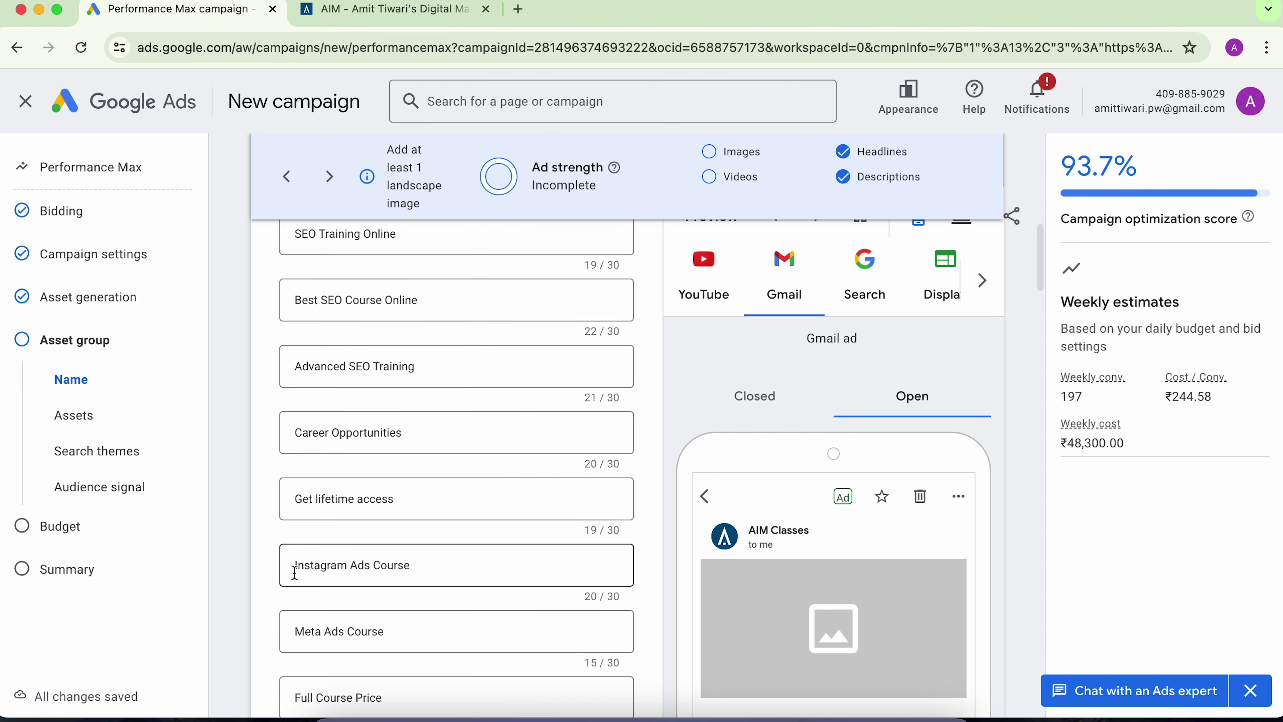
{"action": "scroll", "coordinate": [300, 593], "scroll_direction": "down", "scroll_amount": 5}
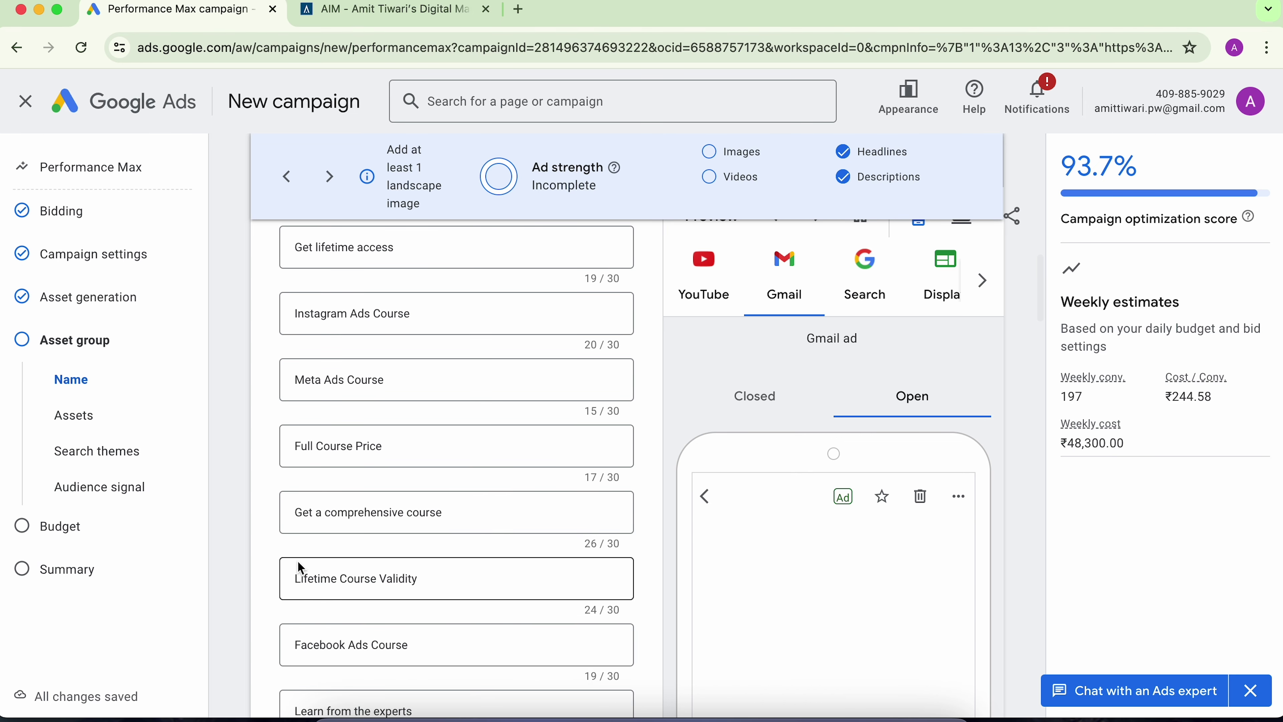
{"action": "scroll", "coordinate": [301, 556], "scroll_direction": "down", "scroll_amount": 3}
{"action": "scroll", "coordinate": [302, 556], "scroll_direction": "down", "scroll_amount": 4}
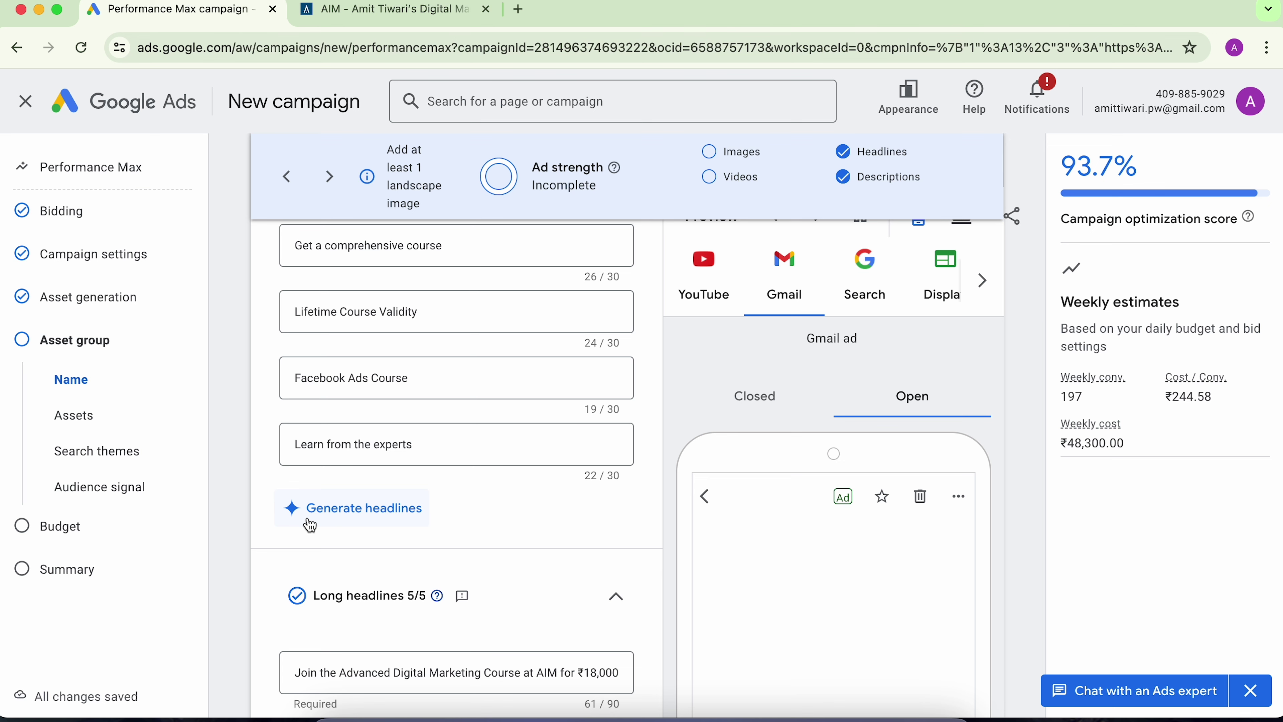
Step: Reword the headline "Get lifetime access" to "Get lifetime validity"
{"action": "scroll", "coordinate": [272, 449], "scroll_direction": "up", "scroll_amount": 12}
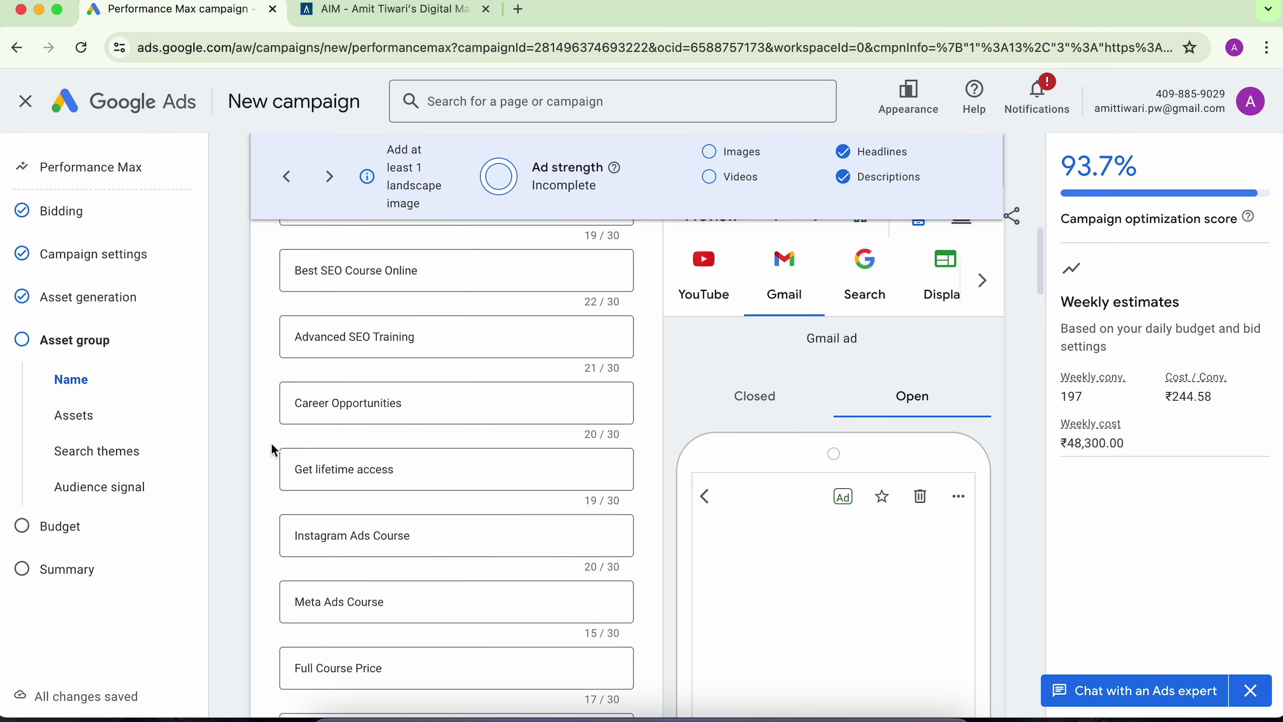
{"action": "left_click", "coordinate": [432, 483]}
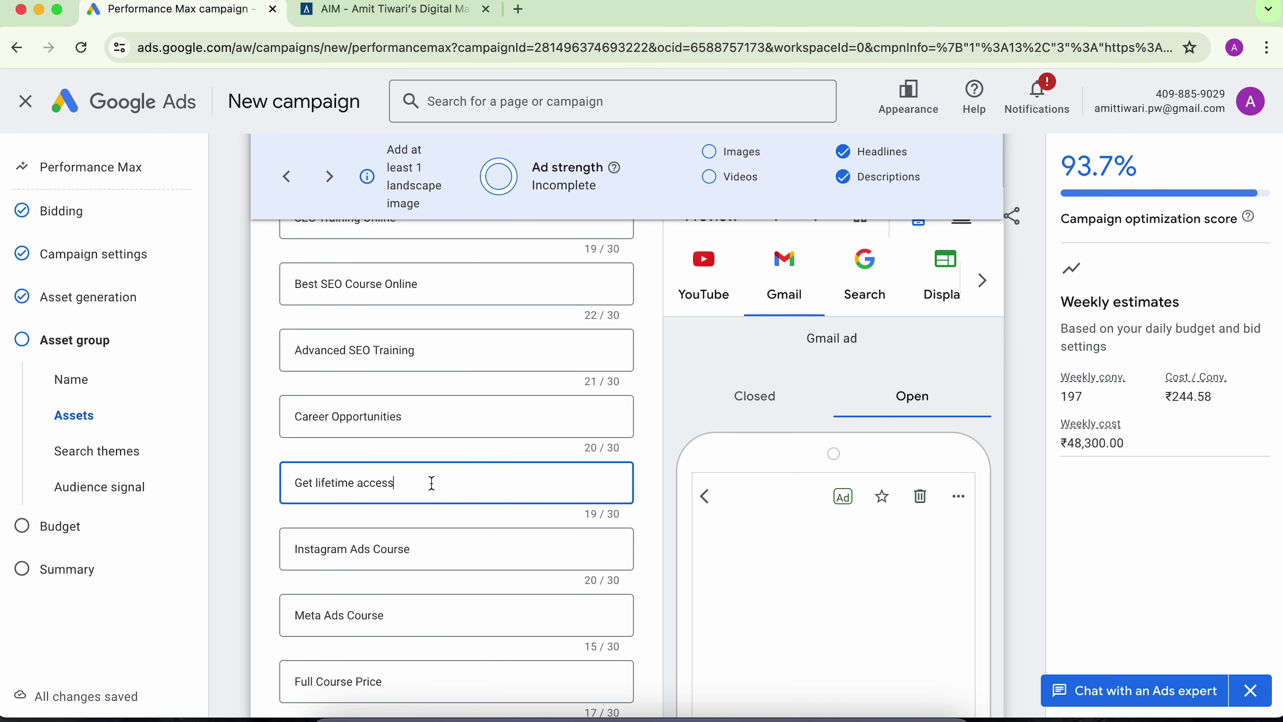
{"action": "key", "text": "BackSpace"}
{"action": "key", "text": "BackSpace"}
{"action": "key", "text": "BackSpace"}
{"action": "key", "text": "BackSpace"}
{"action": "key", "text": "BackSpace"}
{"action": "key", "text": "BackSpace"}
{"action": "key", "text": "BackSpace"}
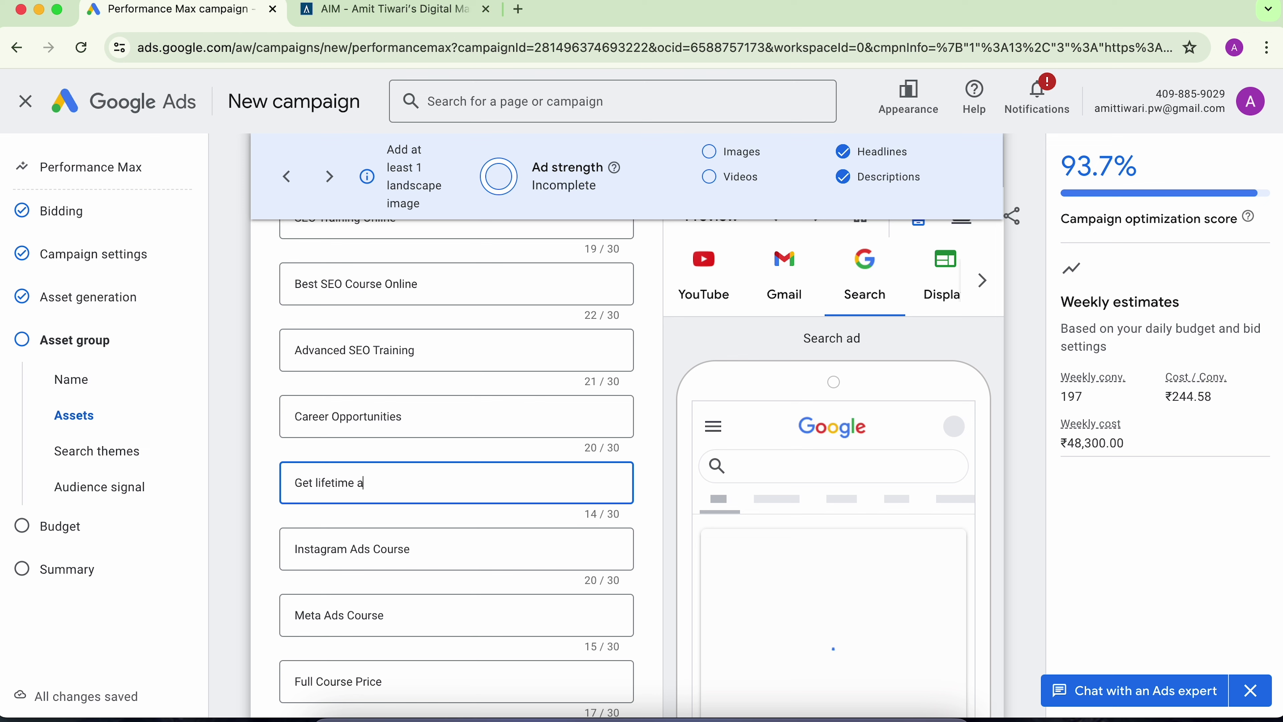
{"action": "type", "text": "validity"}
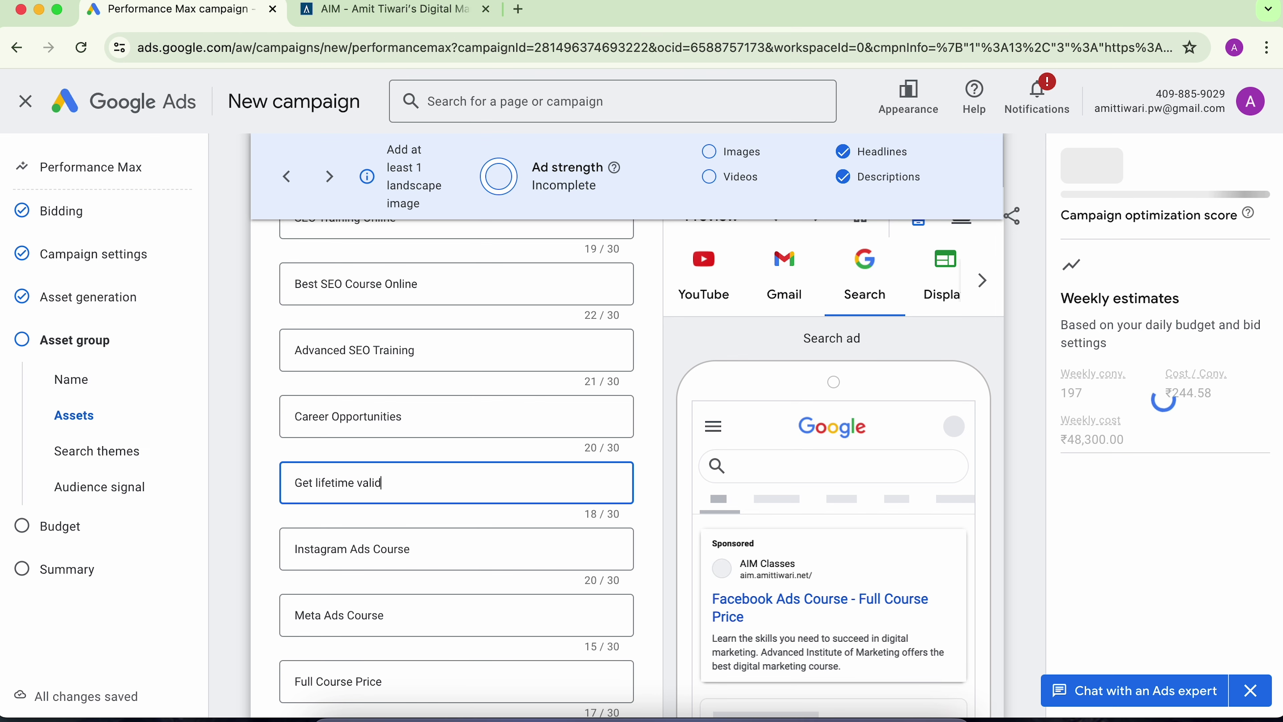
{"action": "left_click", "coordinate": [252, 422]}
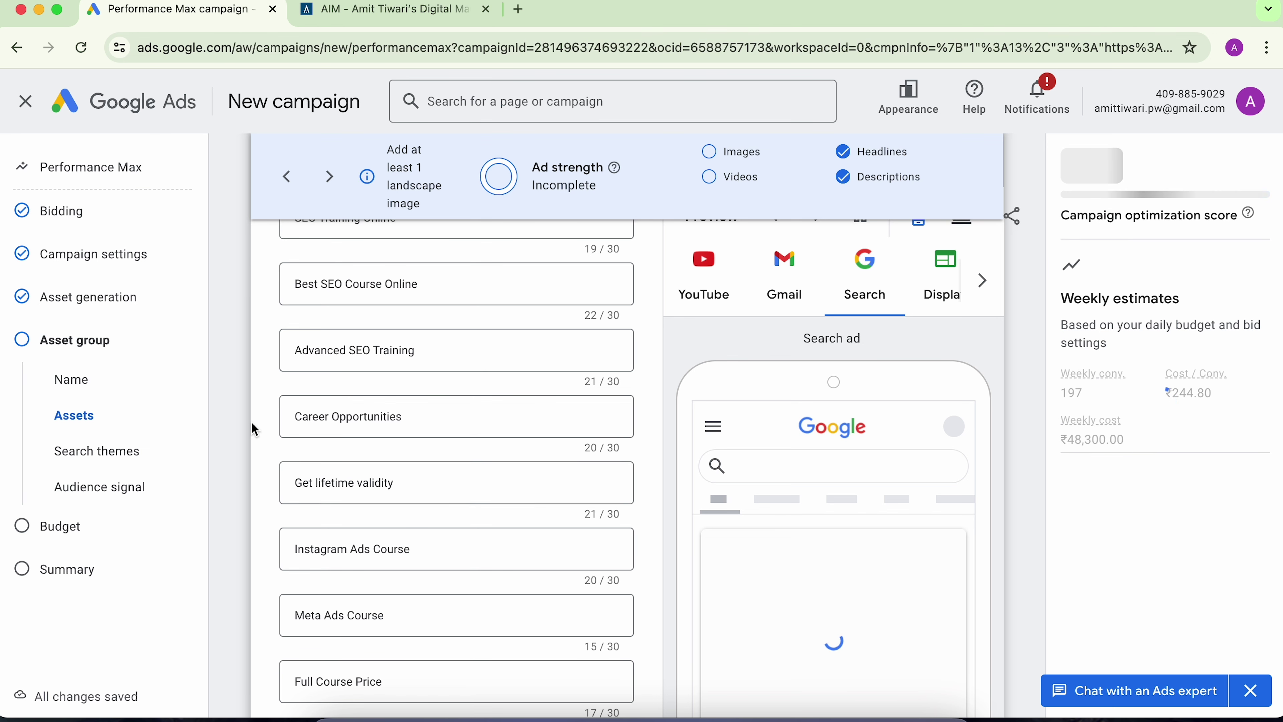
Step: Examine the AI headline generator and its description field, and close it without adding any headlines
{"action": "scroll", "coordinate": [252, 423], "scroll_direction": "down", "scroll_amount": 7}
{"action": "scroll", "coordinate": [252, 423], "scroll_direction": "down", "scroll_amount": 4}
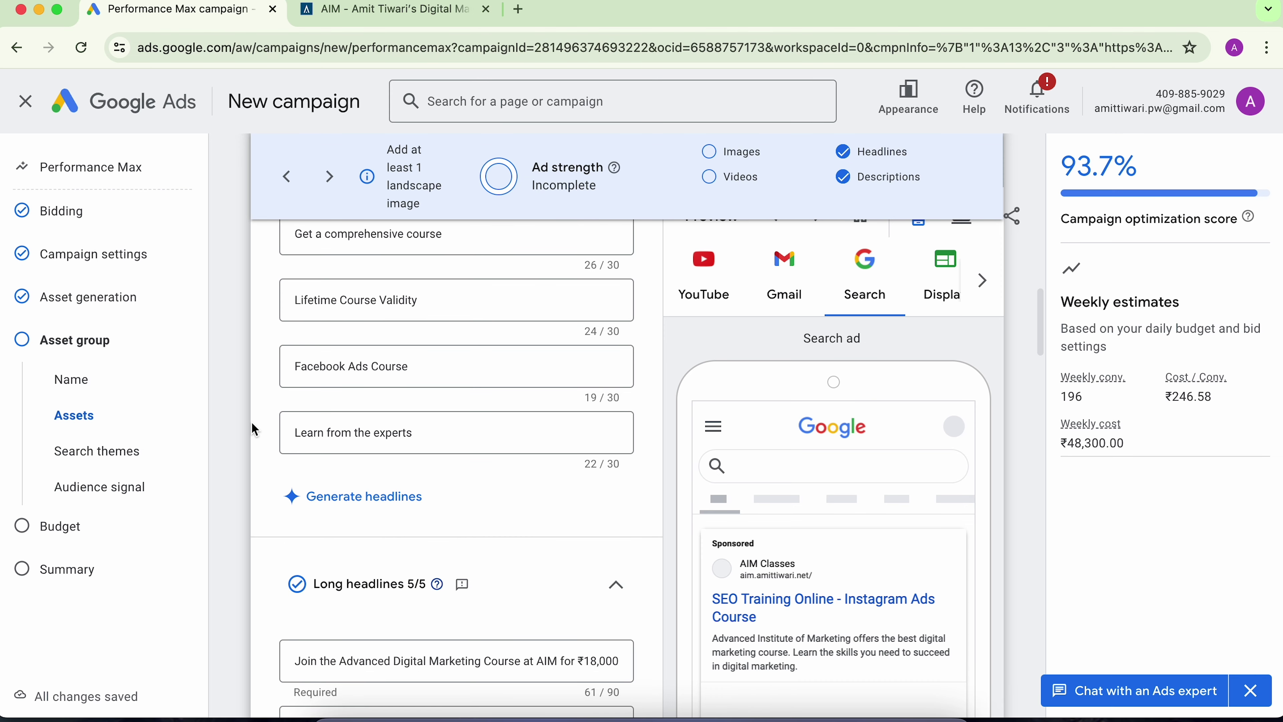
{"action": "left_click", "coordinate": [367, 497]}
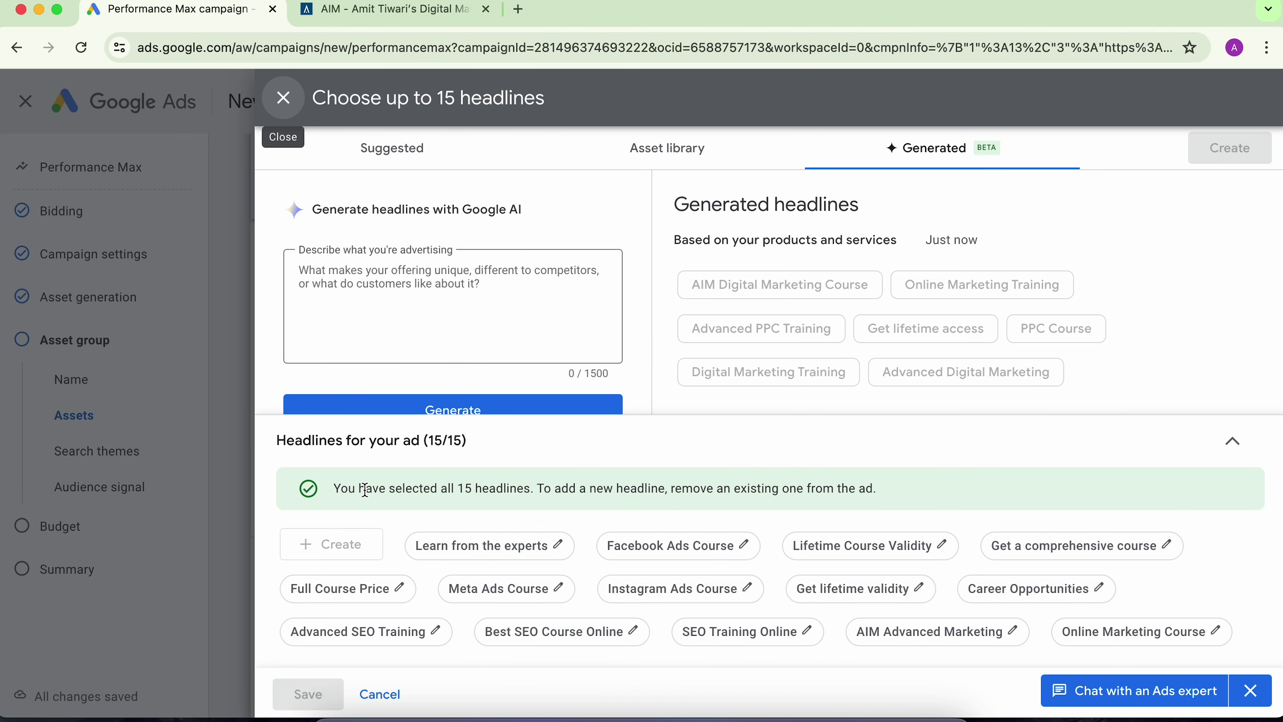
{"action": "left_click", "coordinate": [387, 284]}
{"action": "scroll", "coordinate": [392, 328], "scroll_direction": "down", "scroll_amount": 1}
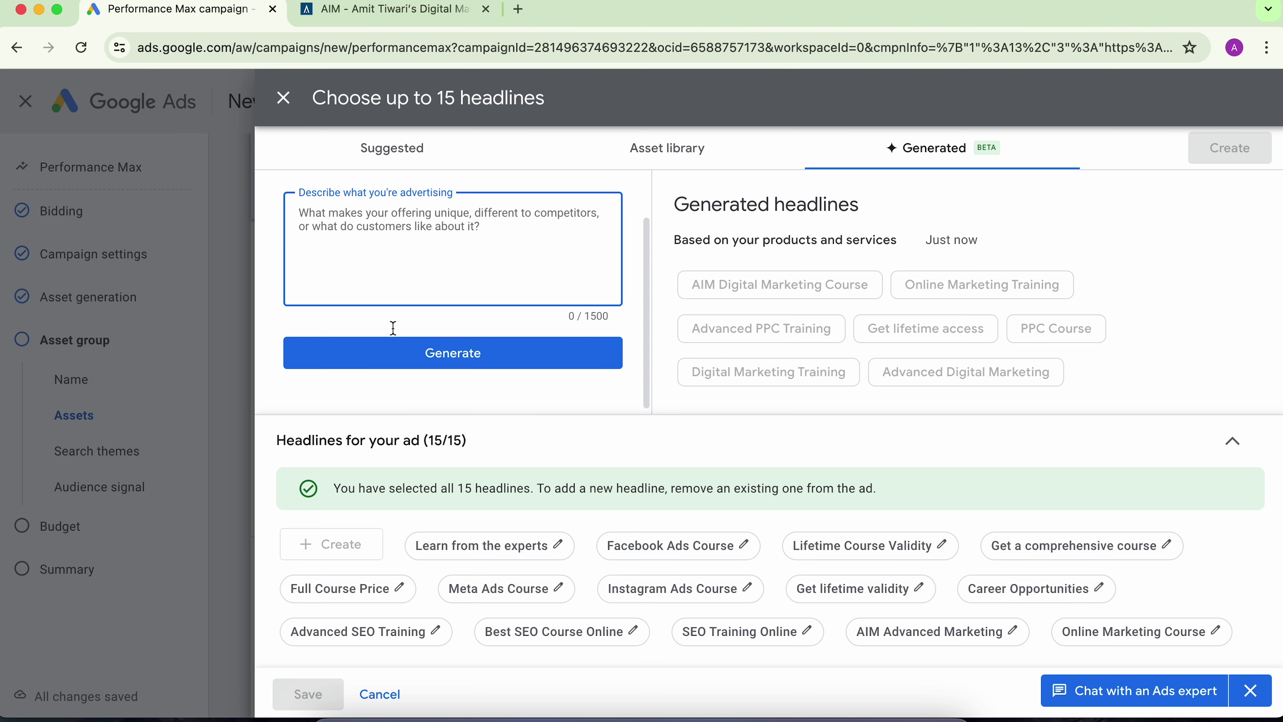
{"action": "left_click", "coordinate": [293, 110]}
Step: Review the generated long headlines, including the wording and price in the first one
{"action": "scroll", "coordinate": [302, 425], "scroll_direction": "down", "scroll_amount": 3}
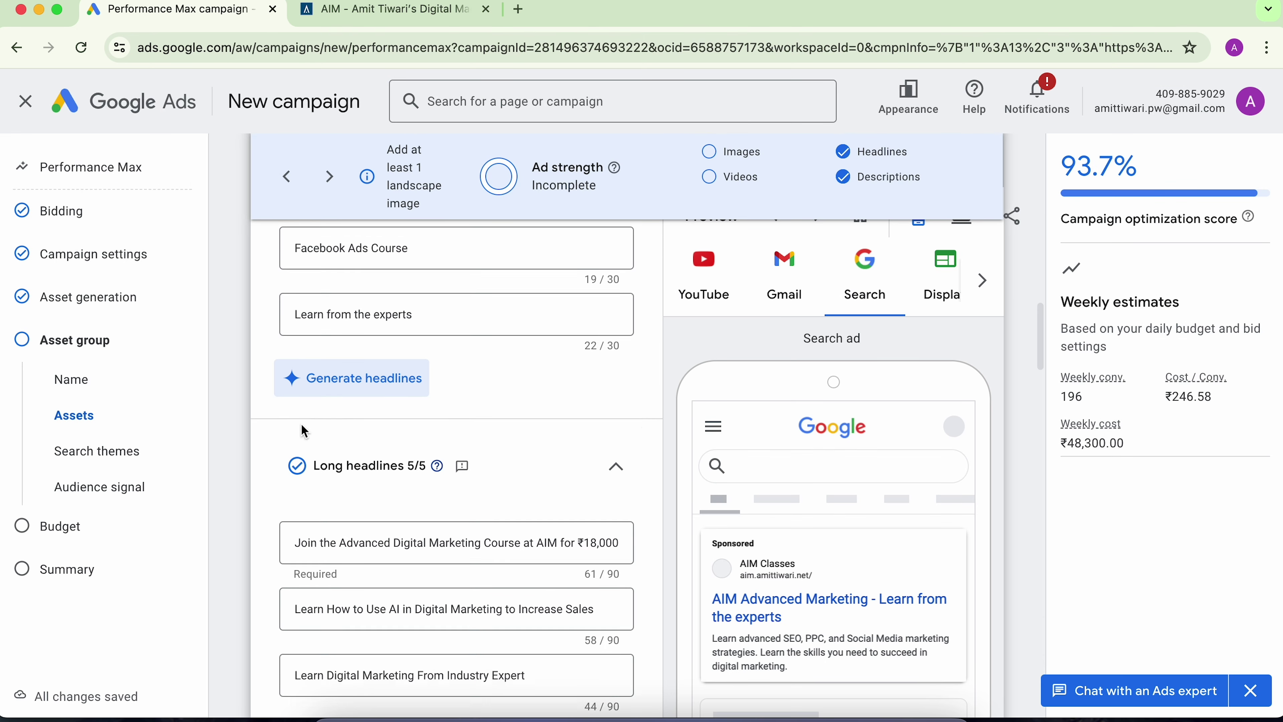
{"action": "scroll", "coordinate": [303, 432], "scroll_direction": "down", "scroll_amount": 3}
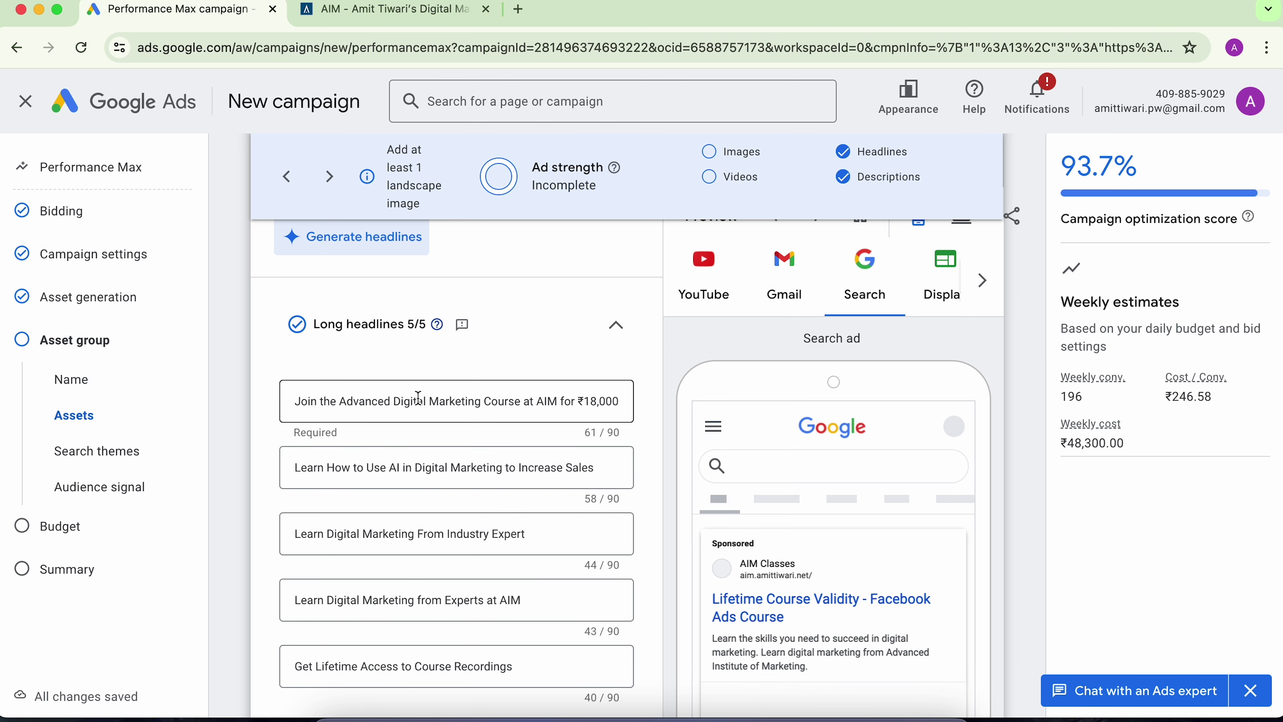
{"action": "left_click_drag", "start_coordinate": [535, 403], "coordinate": [640, 402]}
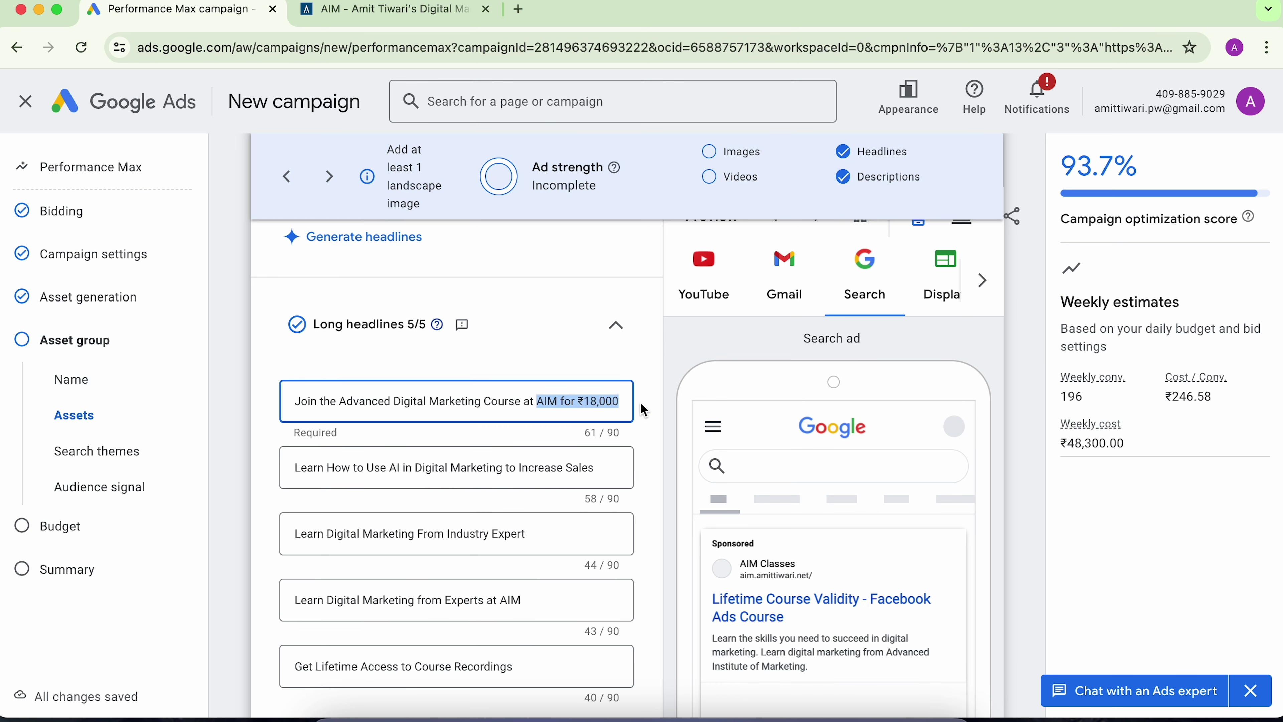
{"action": "left_click", "coordinate": [576, 400]}
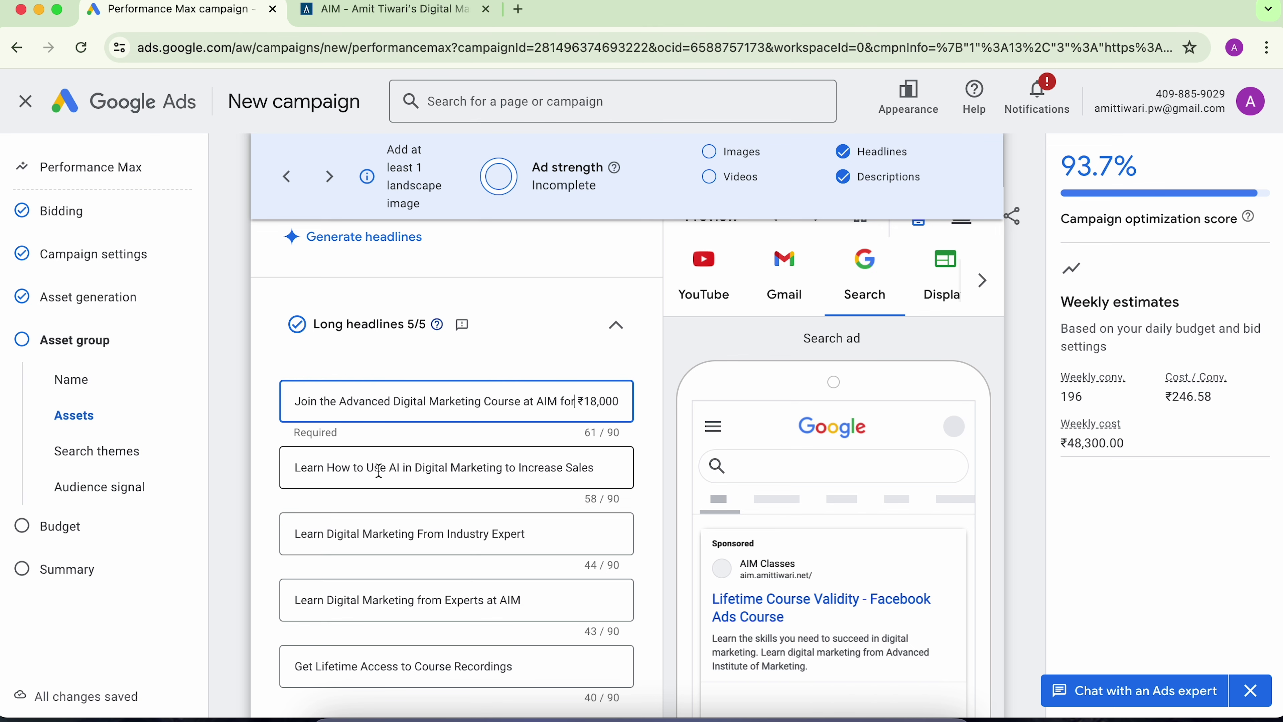
{"action": "scroll", "coordinate": [379, 470], "scroll_direction": "down", "scroll_amount": 6}
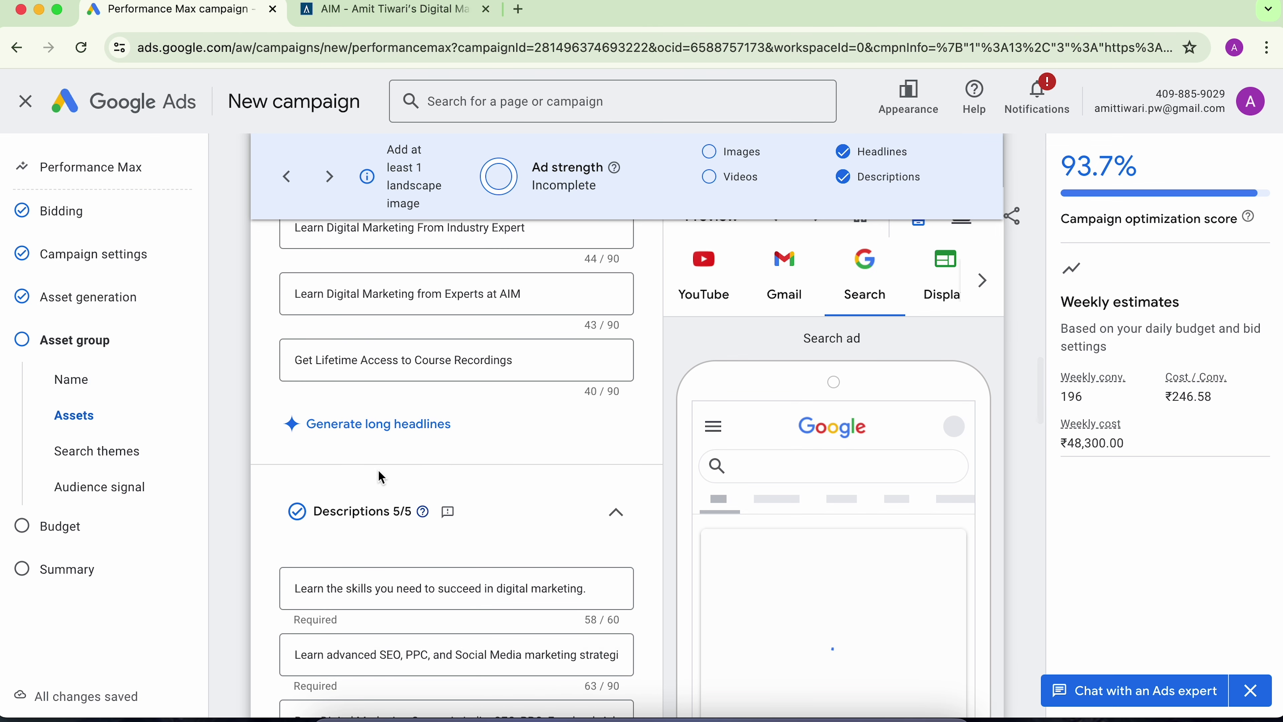
{"action": "scroll", "coordinate": [378, 394], "scroll_direction": "up", "scroll_amount": 2}
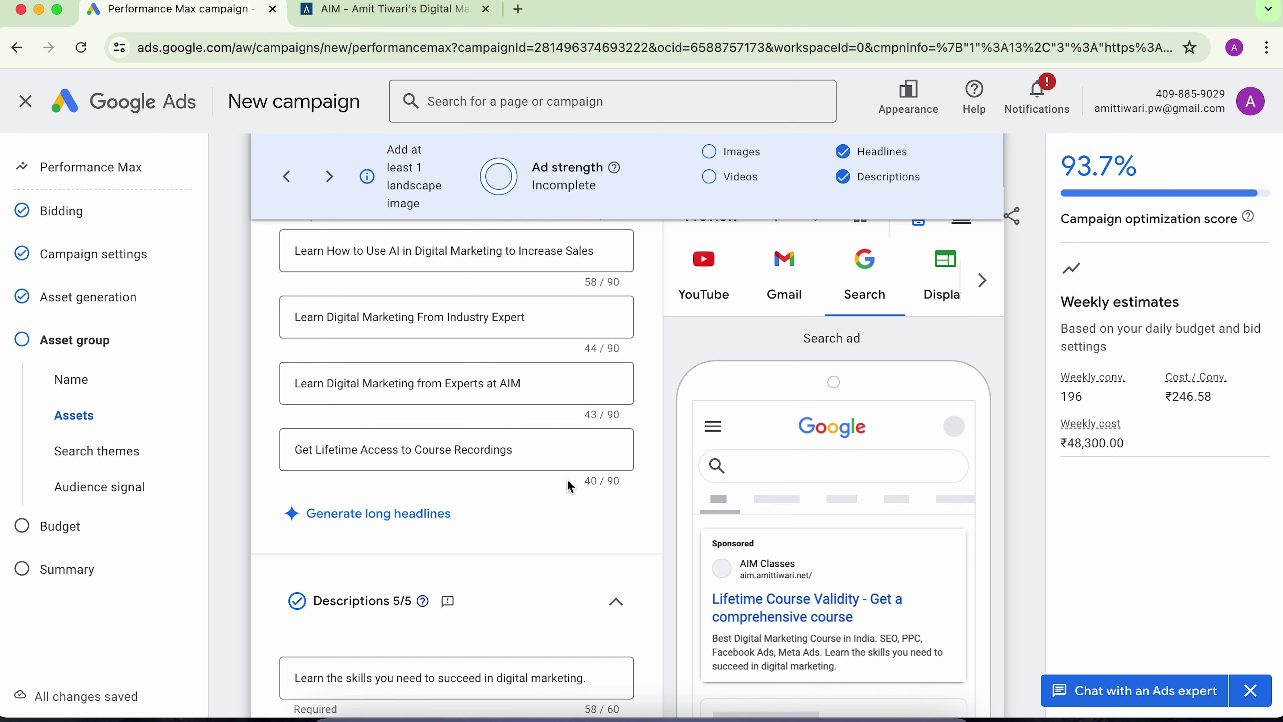
Step: Start generating long headlines and describe the offering as "our students get training about advanced google search console usage, google analytics usage, advanced schema data"
{"action": "left_click", "coordinate": [409, 519]}
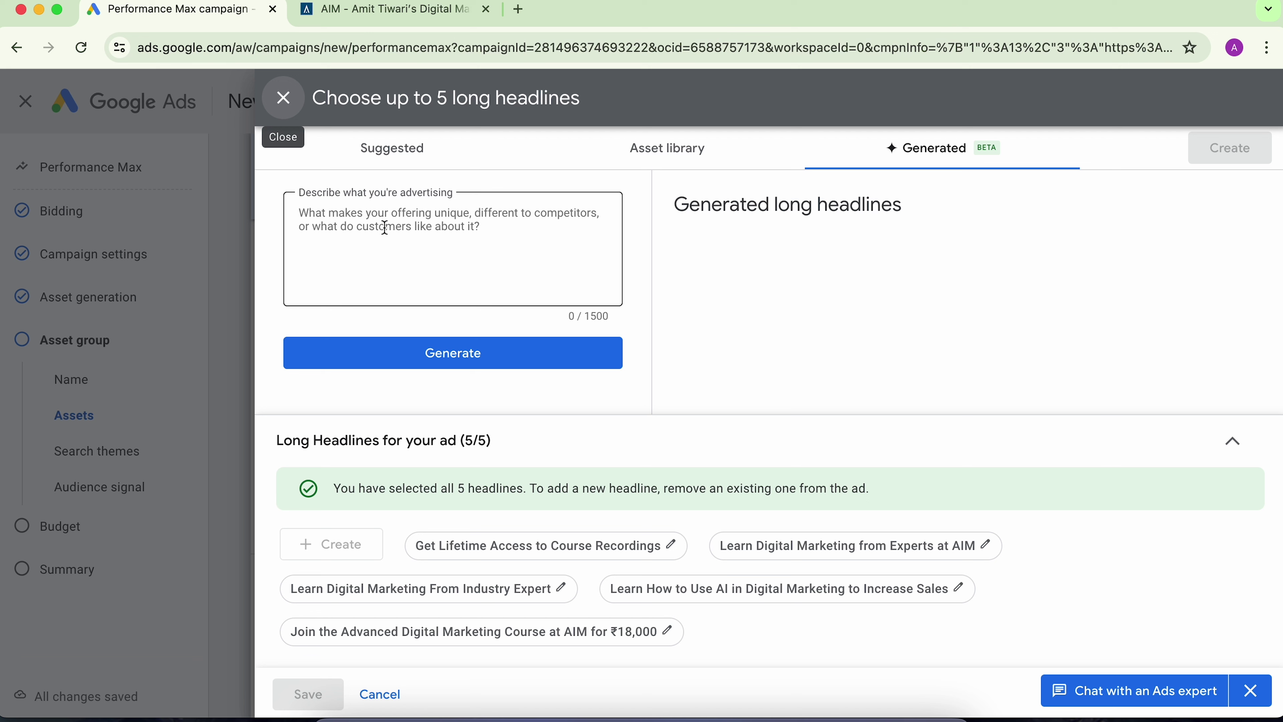
{"action": "left_click", "coordinate": [384, 228]}
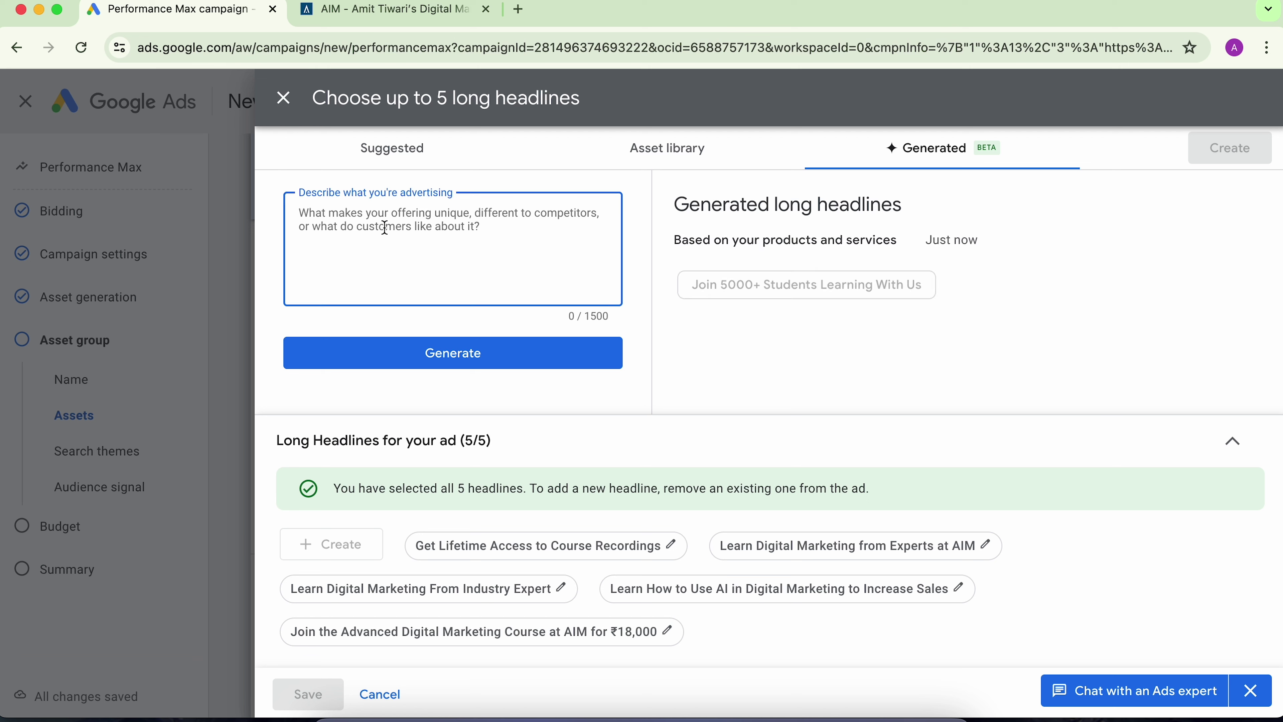
{"action": "type", "text": "our stud"}
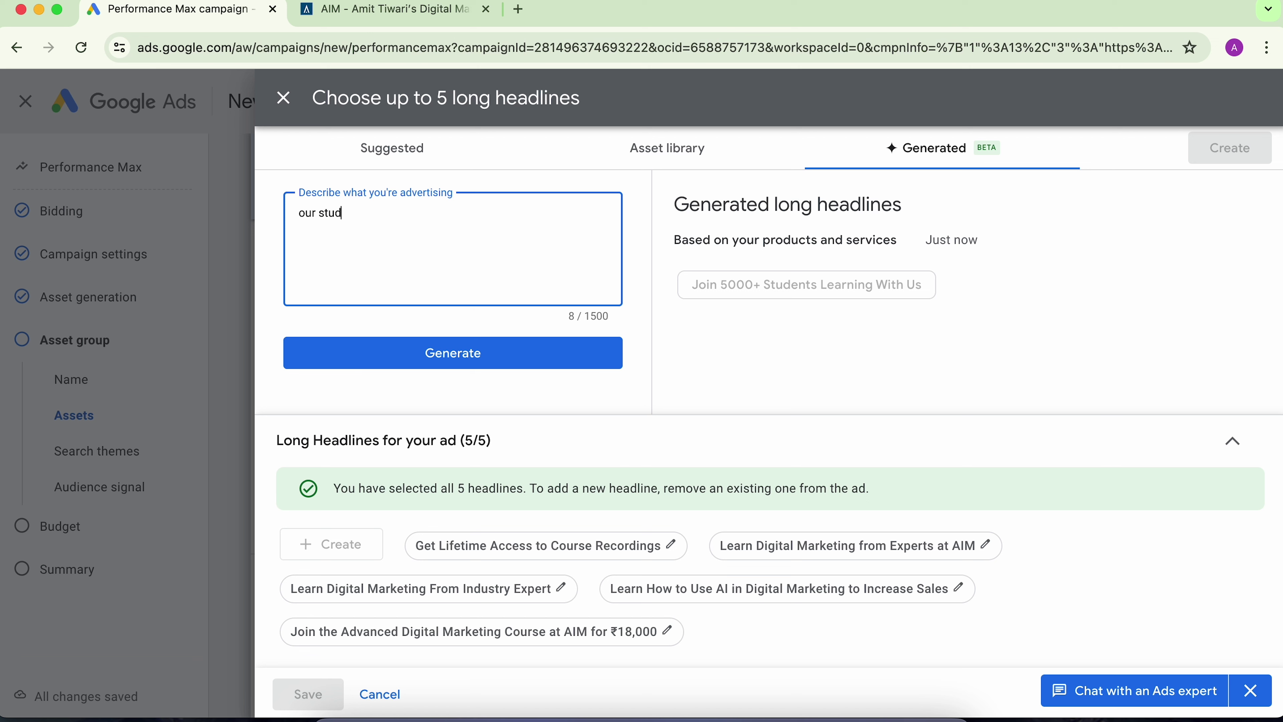
{"action": "type", "text": "ents get training about a"}
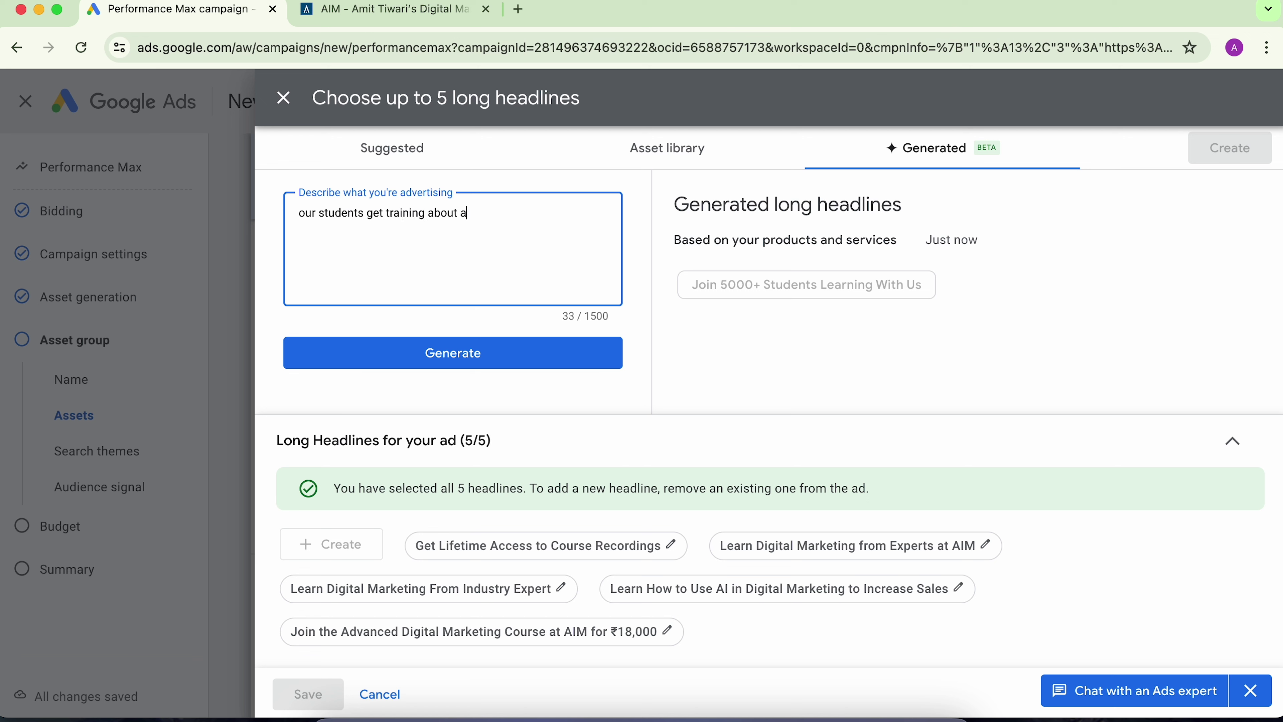
{"action": "type", "text": "dvanced google search console us"}
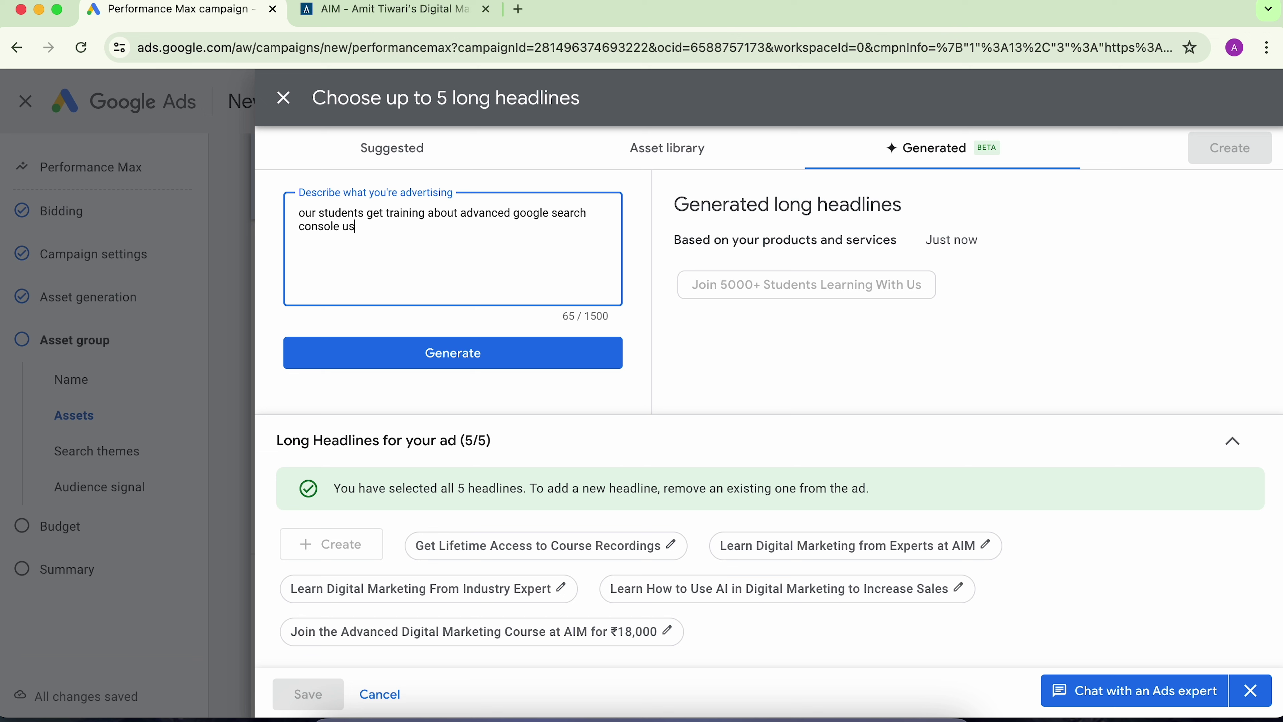
{"action": "type", "text": "age, google analytics usage, "}
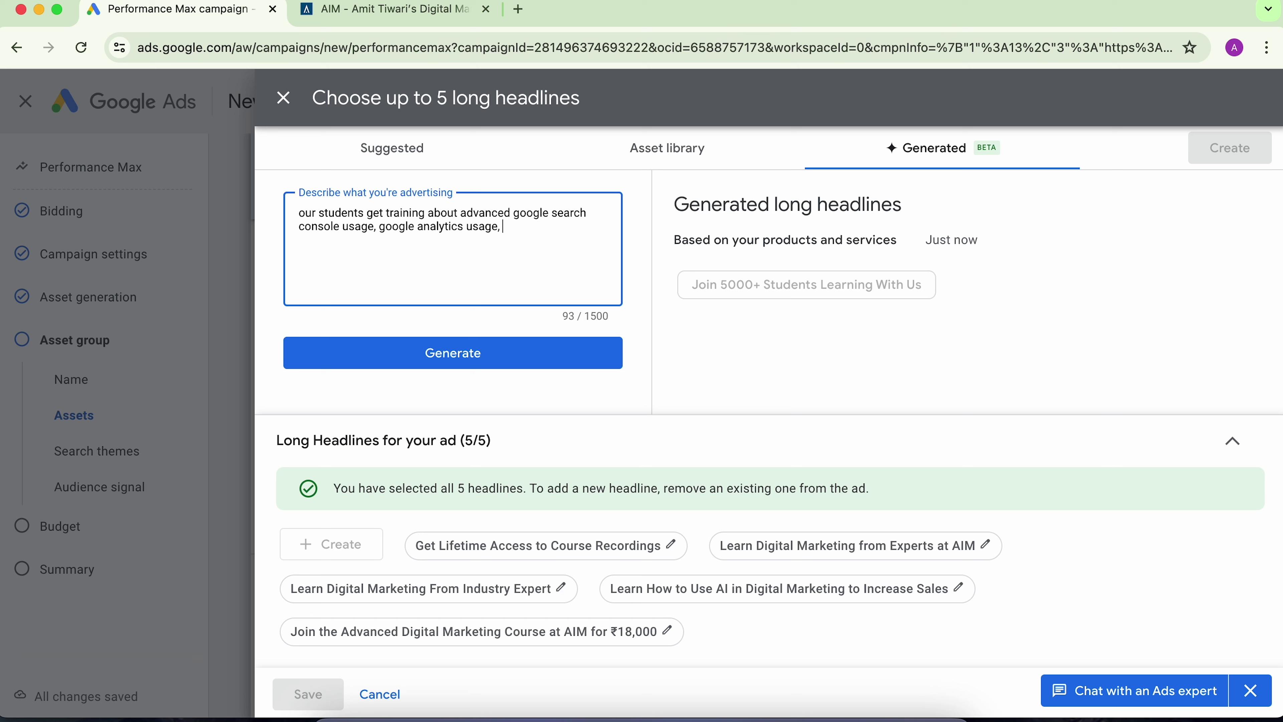
{"action": "type", "text": "advanced schema data "}
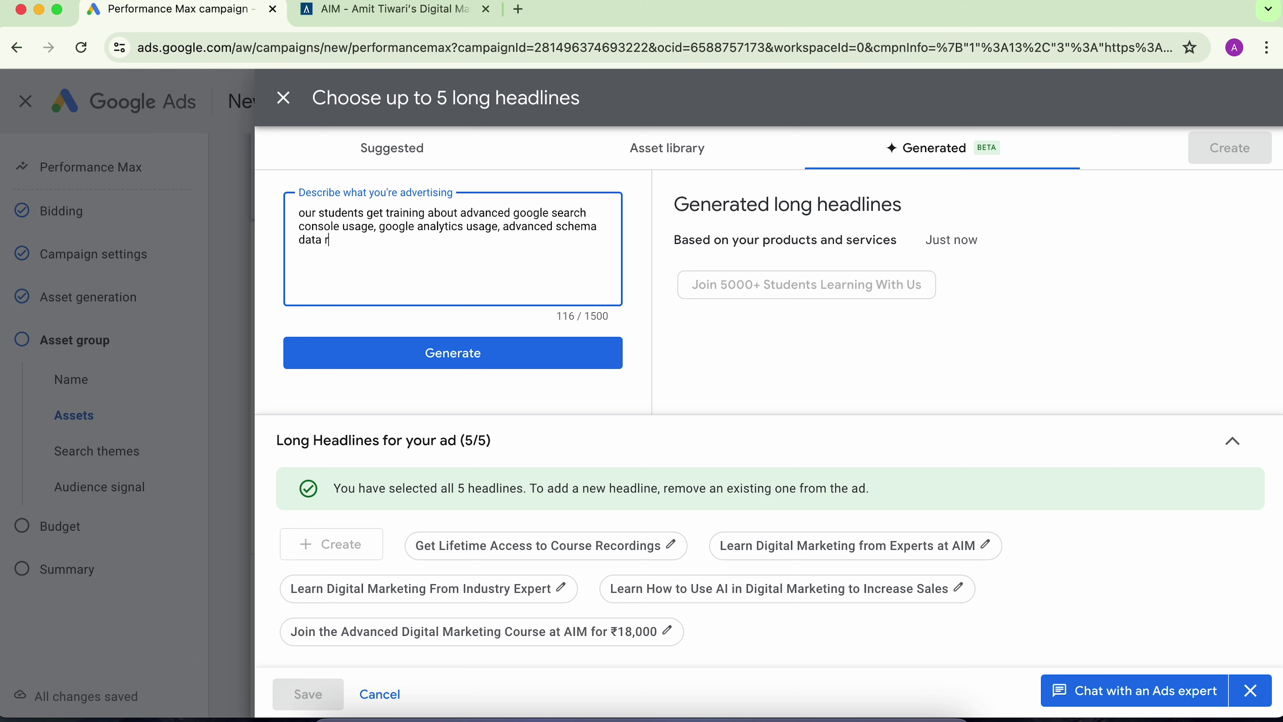
Step: Complete the description with "training. Also, we trained students in advanced google ads, facebook ads, meta ads" and generate long headlines from it
{"action": "type", "text": "training. Also, we trainig students"}
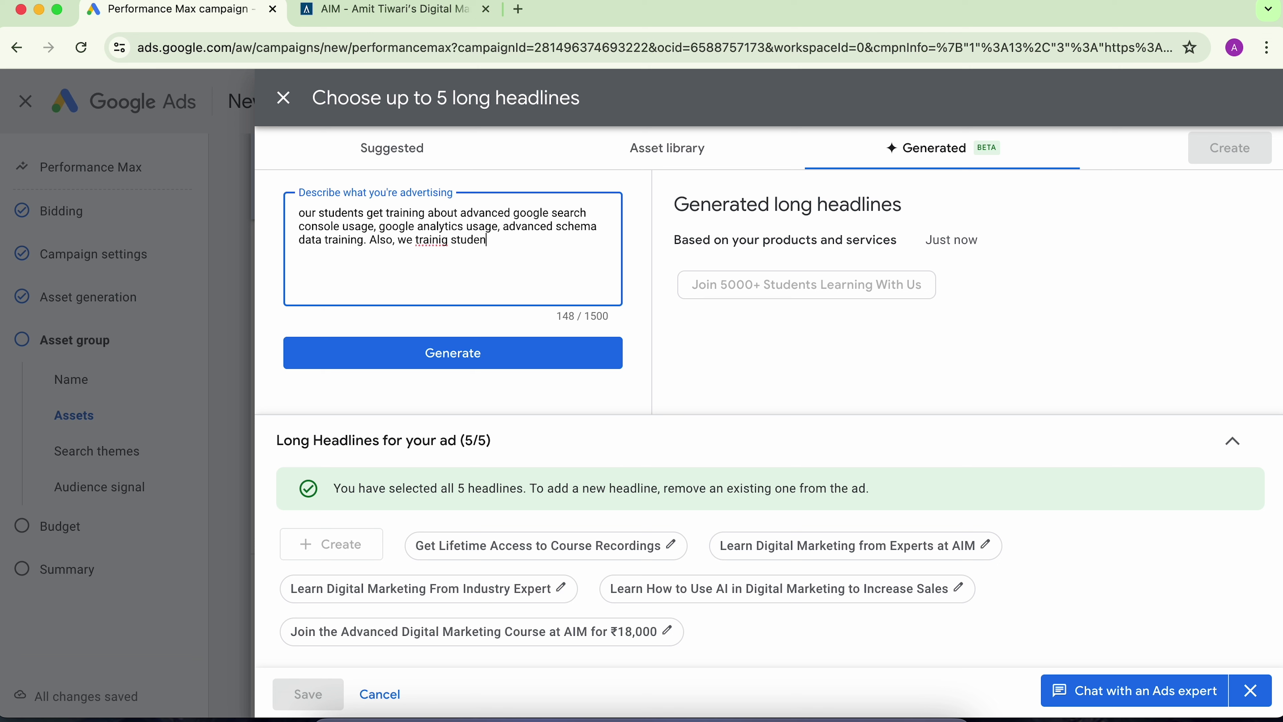
{"action": "left_click", "coordinate": [448, 240]}
{"action": "key", "text": "BackSpace"}
{"action": "key", "text": "BackSpace"}
{"action": "type", "text": "ed"}
{"action": "left_click", "coordinate": [517, 245]}
{"action": "type", "text": "in advanced"}
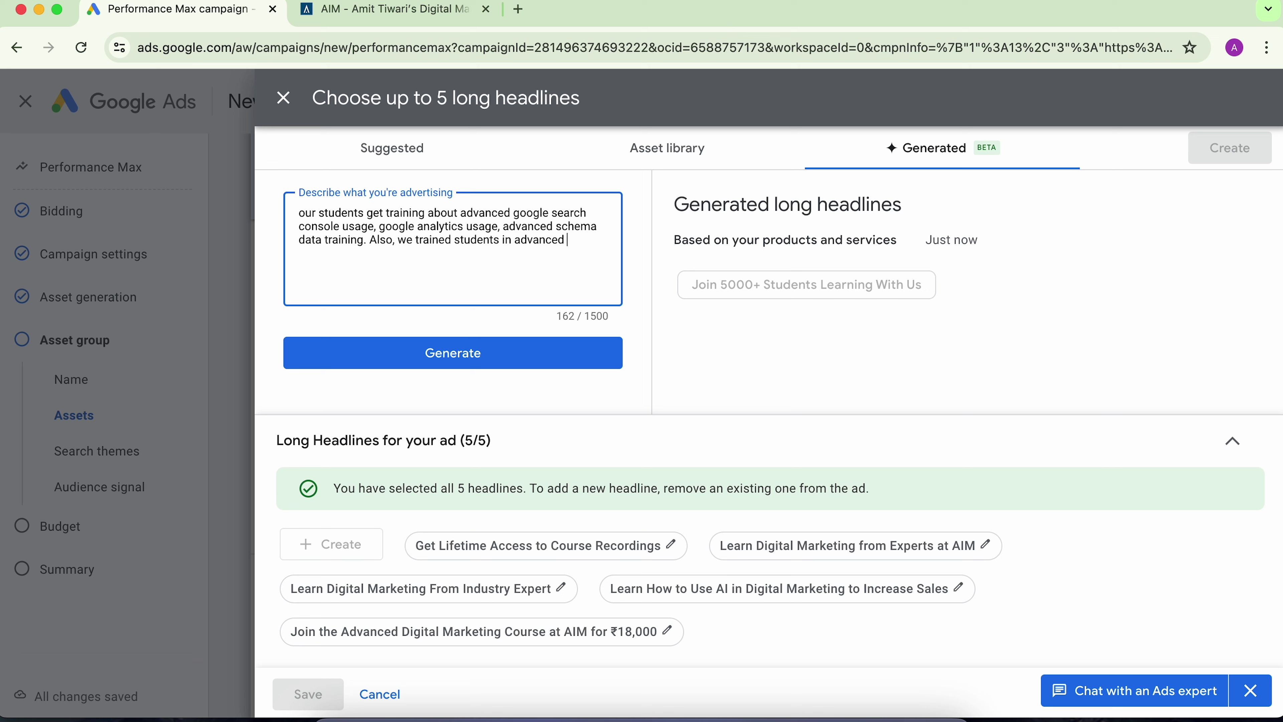
{"action": "type", "text": " google ads, fac"}
{"action": "type", "text": "ebook ads, met"}
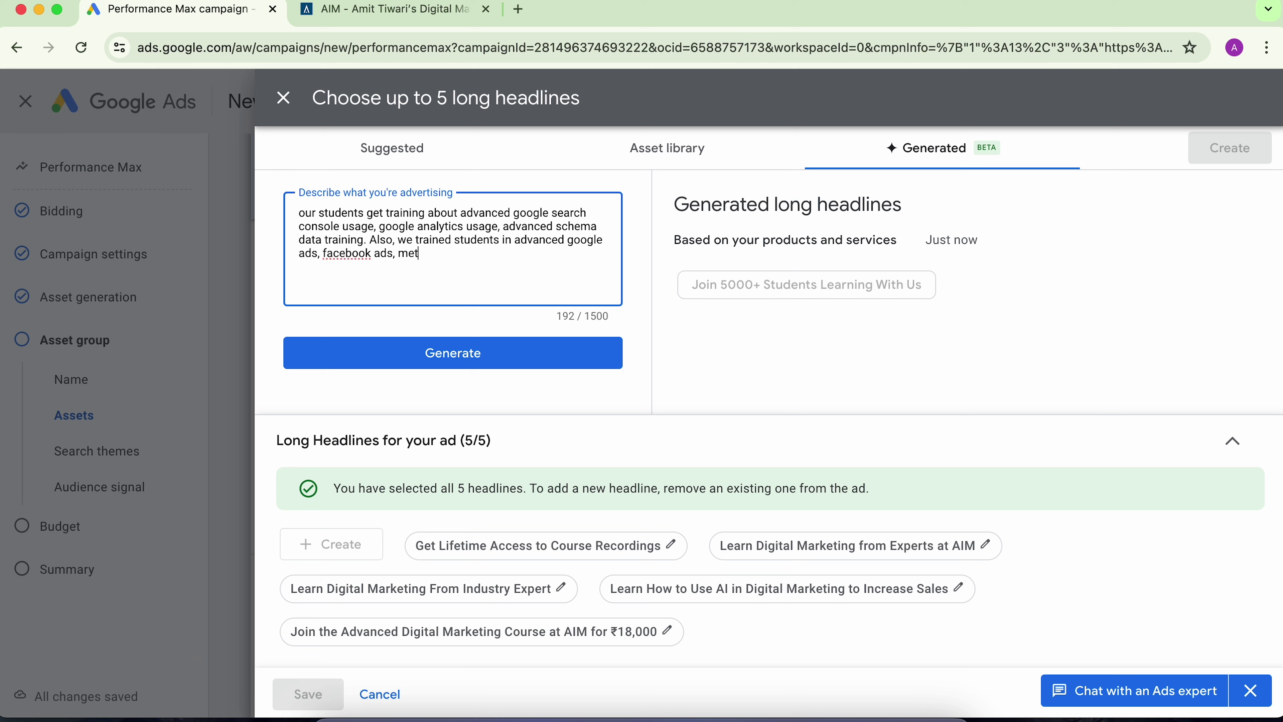
{"action": "type", "text": "a ads"}
{"action": "left_click", "coordinate": [468, 353]}
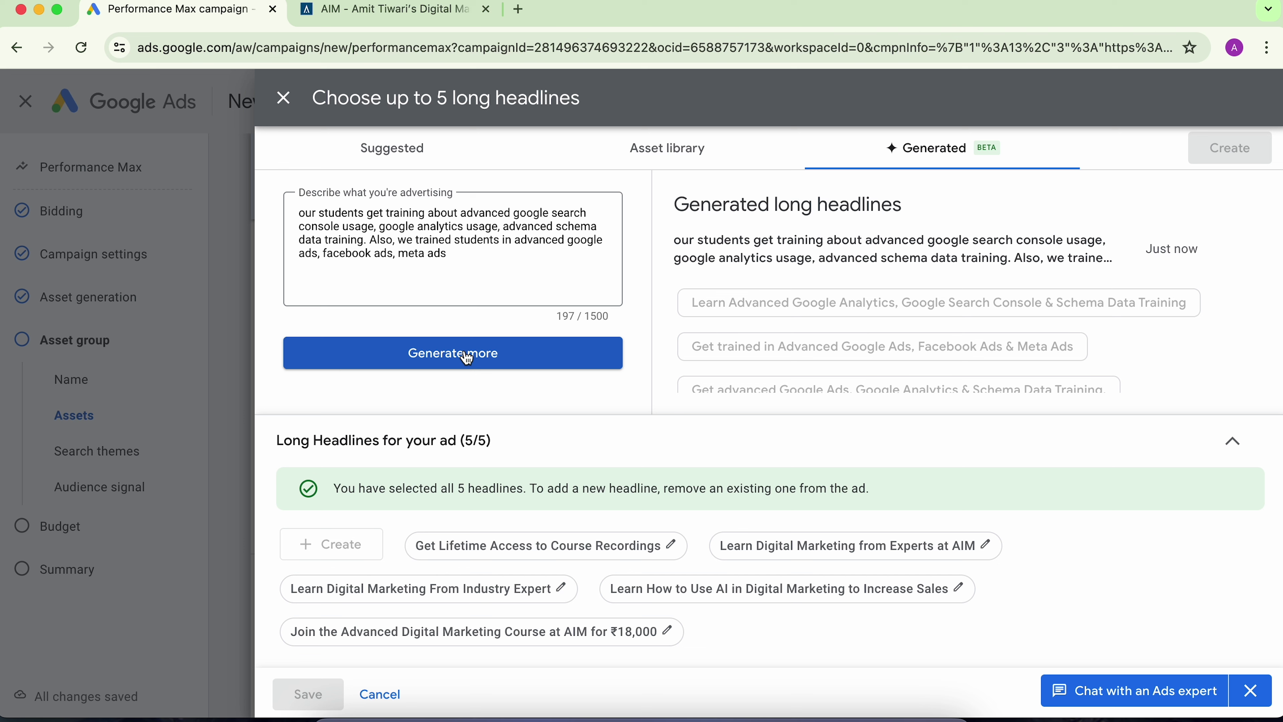
Step: Remove the long headlines about the ₹18,000 course, lifetime recordings, AIM experts and the industry expert, keeping "Learn How to Use AI in Digital Marketing to Increase Sales"
{"action": "left_click", "coordinate": [413, 641]}
{"action": "left_click", "coordinate": [493, 614]}
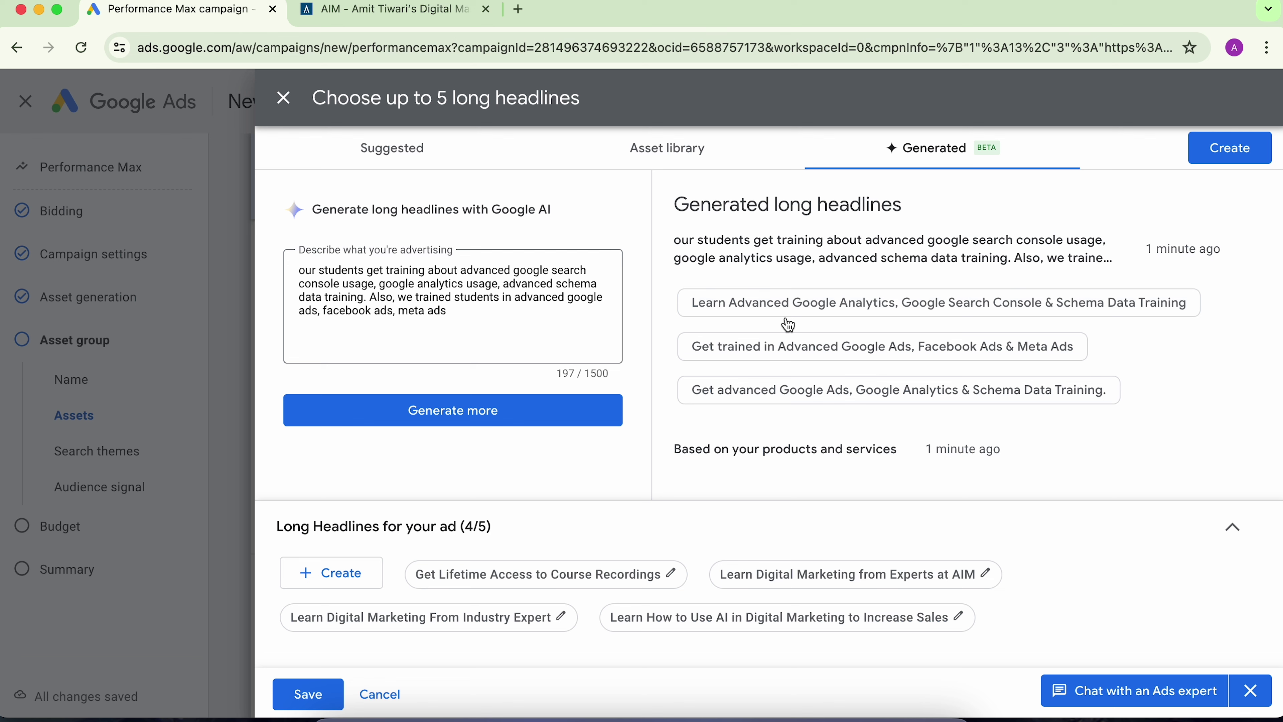
{"action": "left_click", "coordinate": [641, 574]}
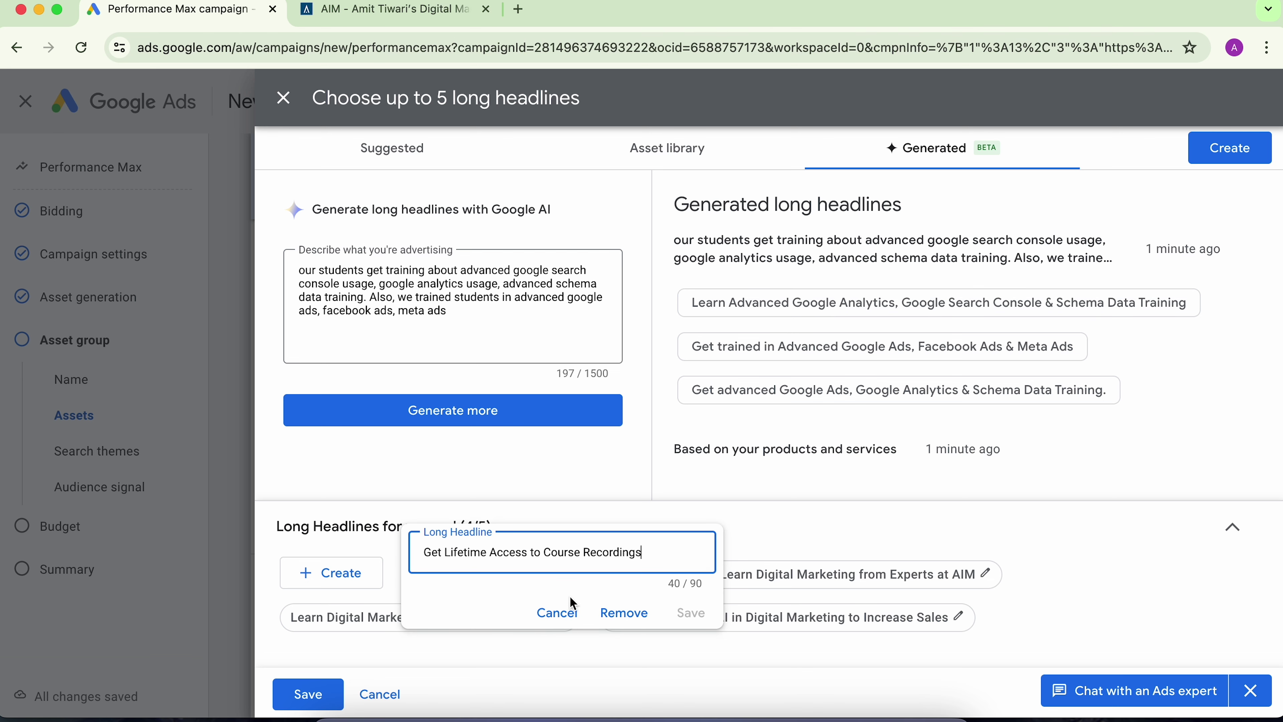
{"action": "left_click", "coordinate": [612, 623]}
{"action": "left_click", "coordinate": [637, 576]}
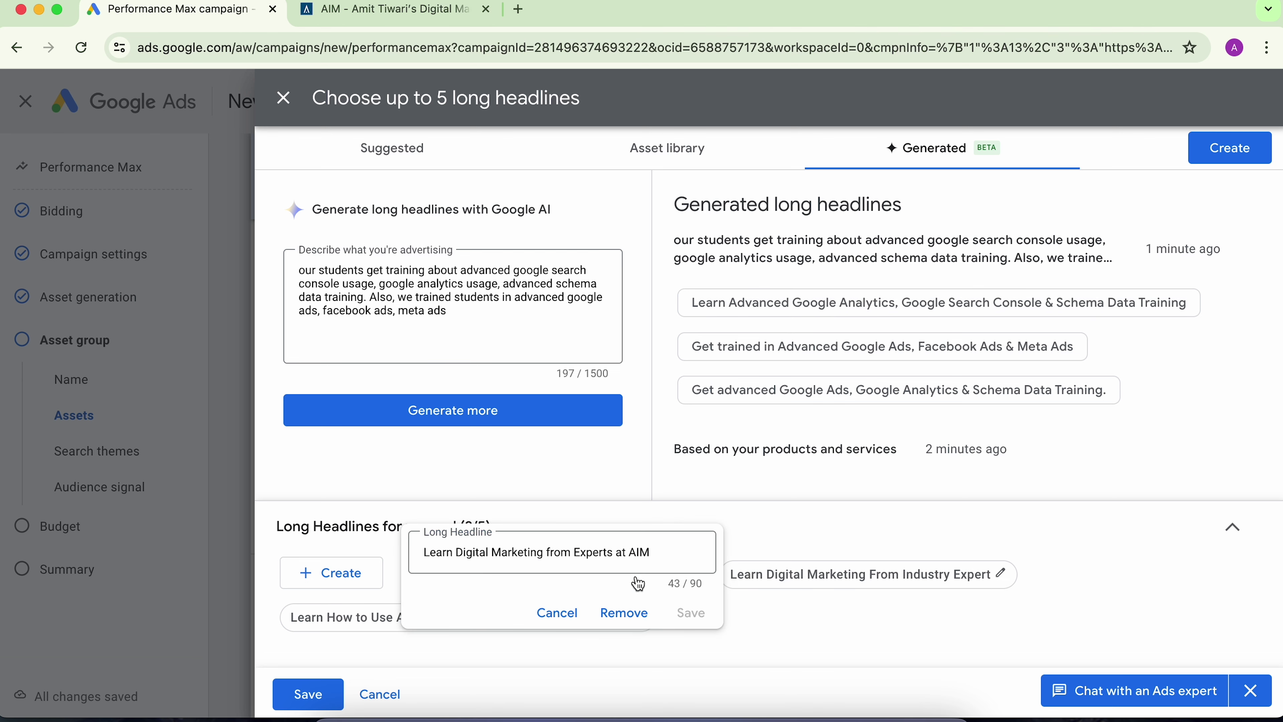
{"action": "left_click", "coordinate": [613, 623]}
{"action": "left_click", "coordinate": [665, 604]}
{"action": "left_click", "coordinate": [624, 612]}
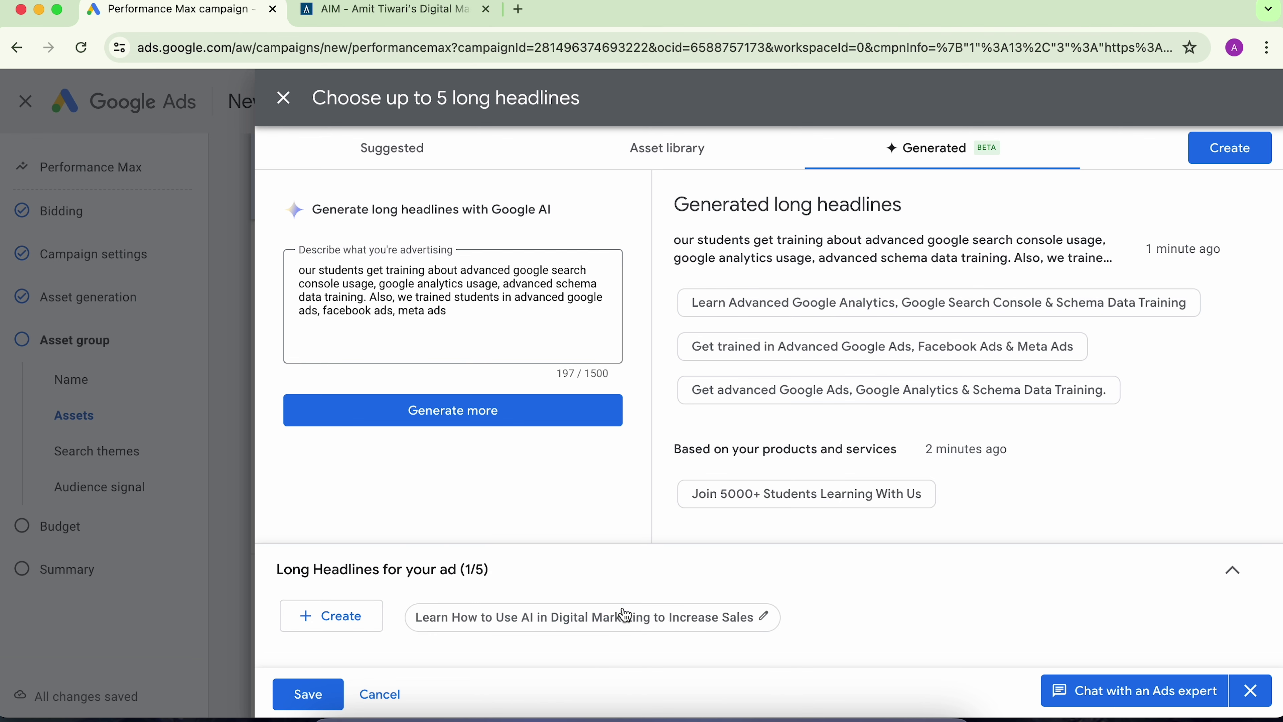
{"action": "left_click", "coordinate": [728, 619]}
{"action": "left_click", "coordinate": [909, 593]}
Step: Add the three generated training headlines and "Join 5000+ Students Learning With Us" to the ad's long headlines, and save the selection
{"action": "left_click", "coordinate": [793, 298]}
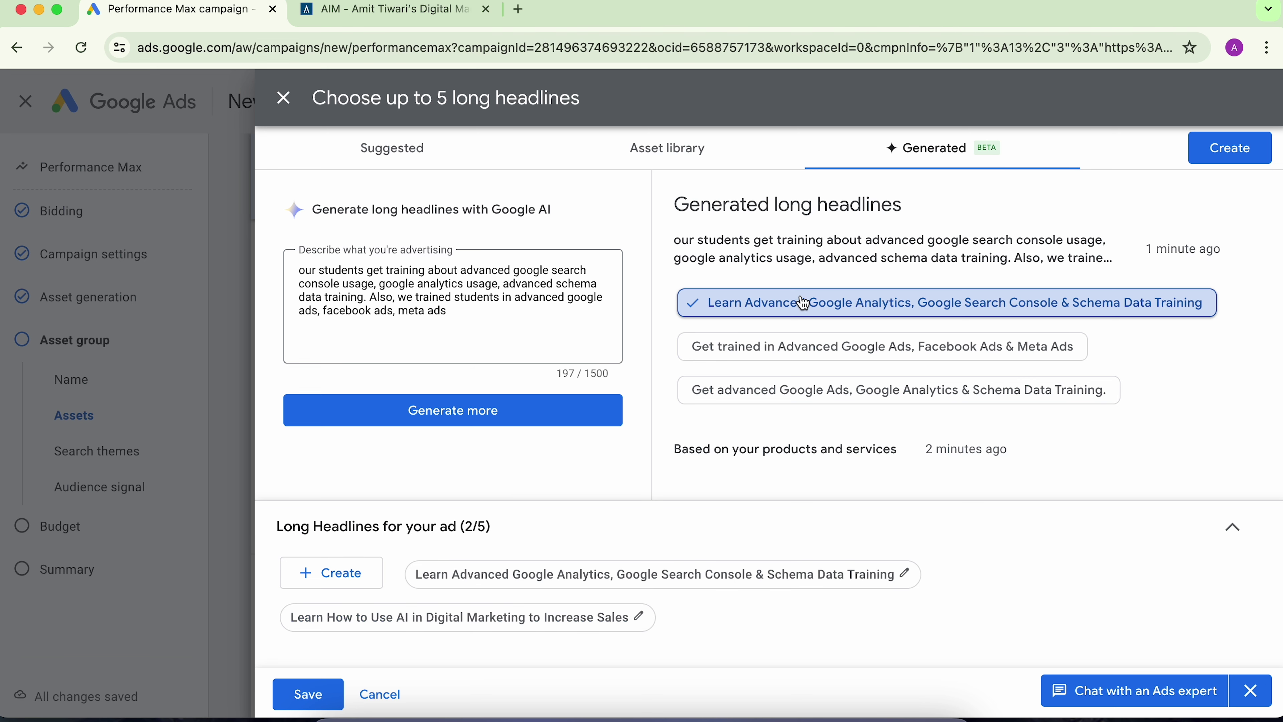
{"action": "left_click", "coordinate": [767, 351]}
{"action": "left_click", "coordinate": [777, 389]}
{"action": "scroll", "coordinate": [796, 426], "scroll_direction": "down", "scroll_amount": 2}
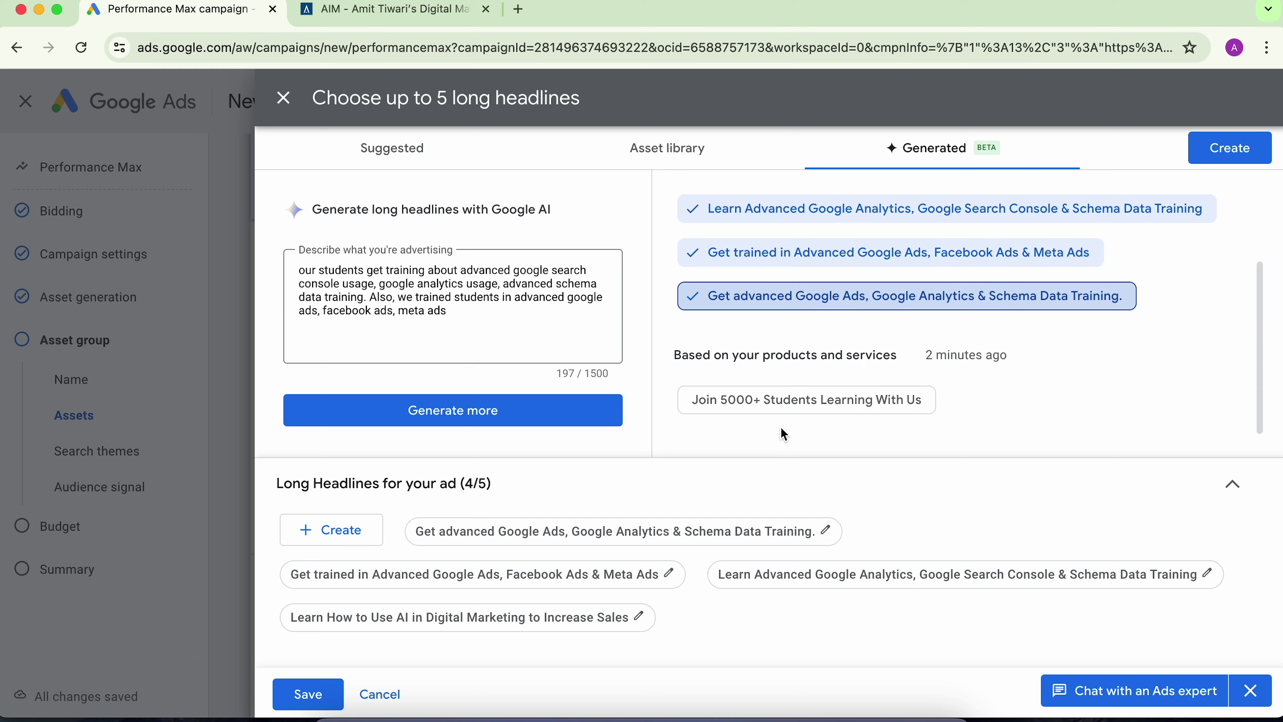
{"action": "left_click", "coordinate": [807, 407]}
{"action": "left_click", "coordinate": [308, 693]}
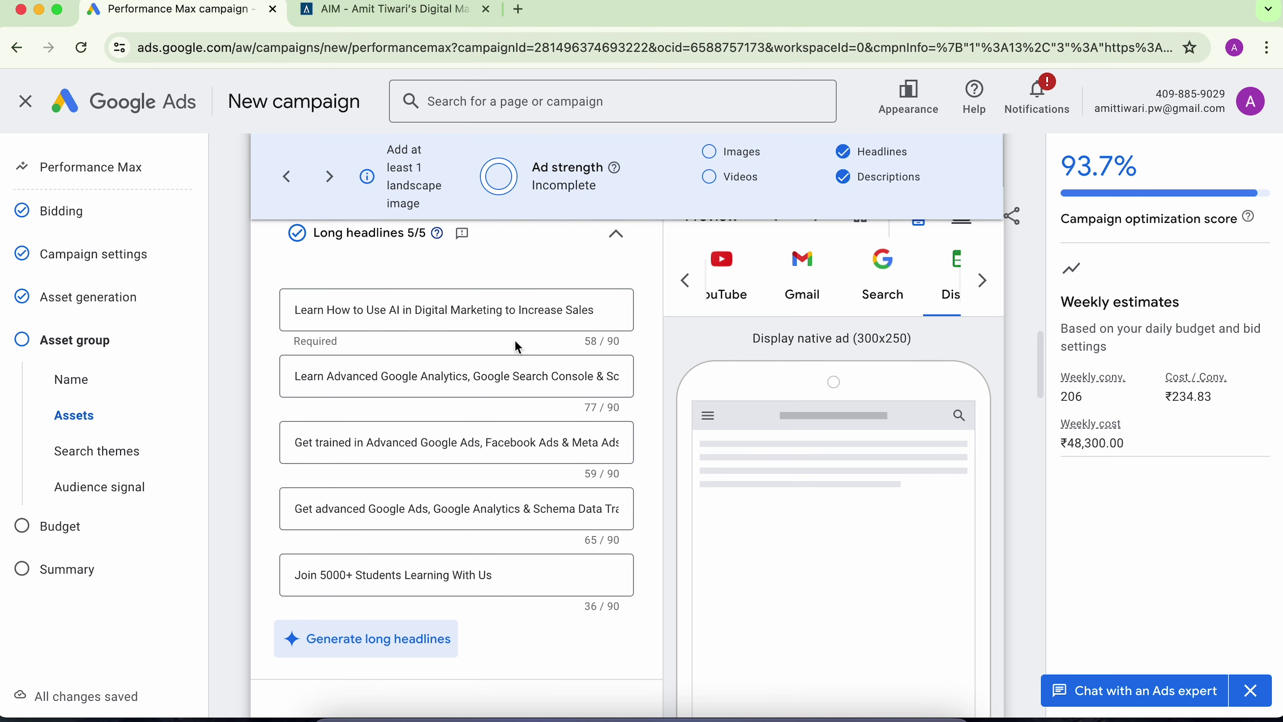
Step: Review the five descriptions of the asset group and check the AI description generator, closing it without changing any description
{"action": "scroll", "coordinate": [557, 525], "scroll_direction": "down", "scroll_amount": 3}
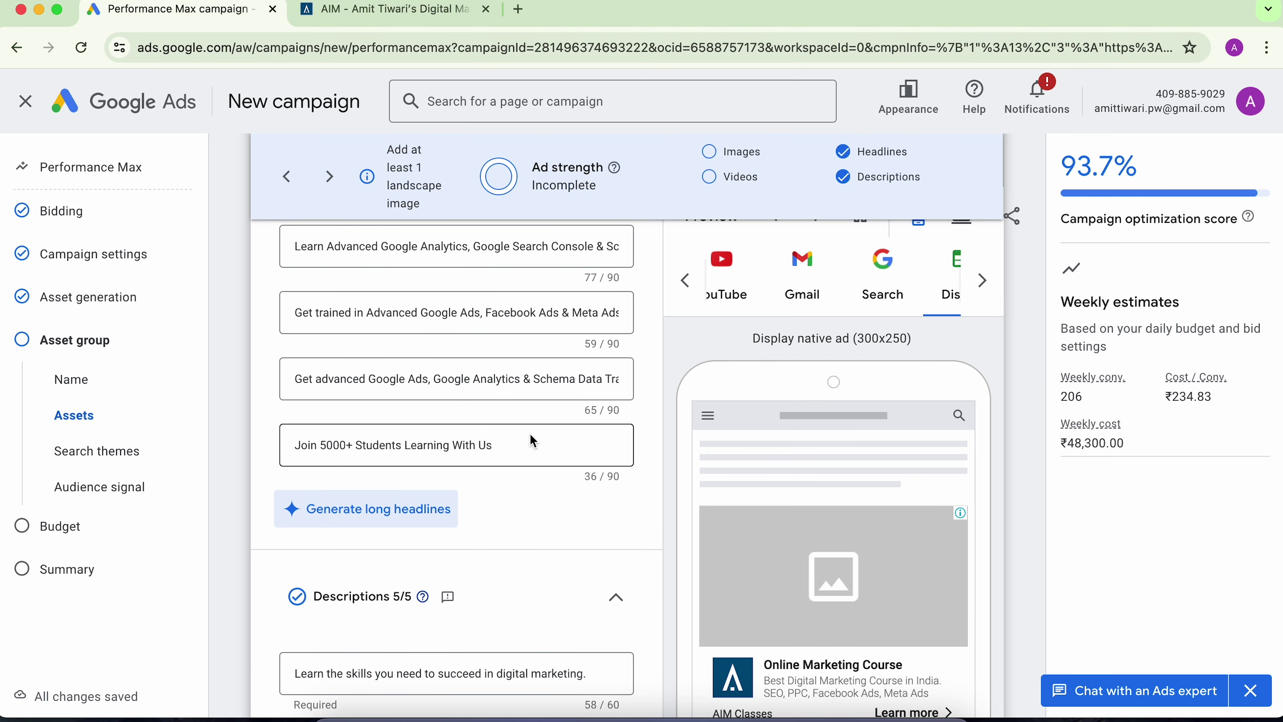
{"action": "scroll", "coordinate": [354, 465], "scroll_direction": "down", "scroll_amount": 3}
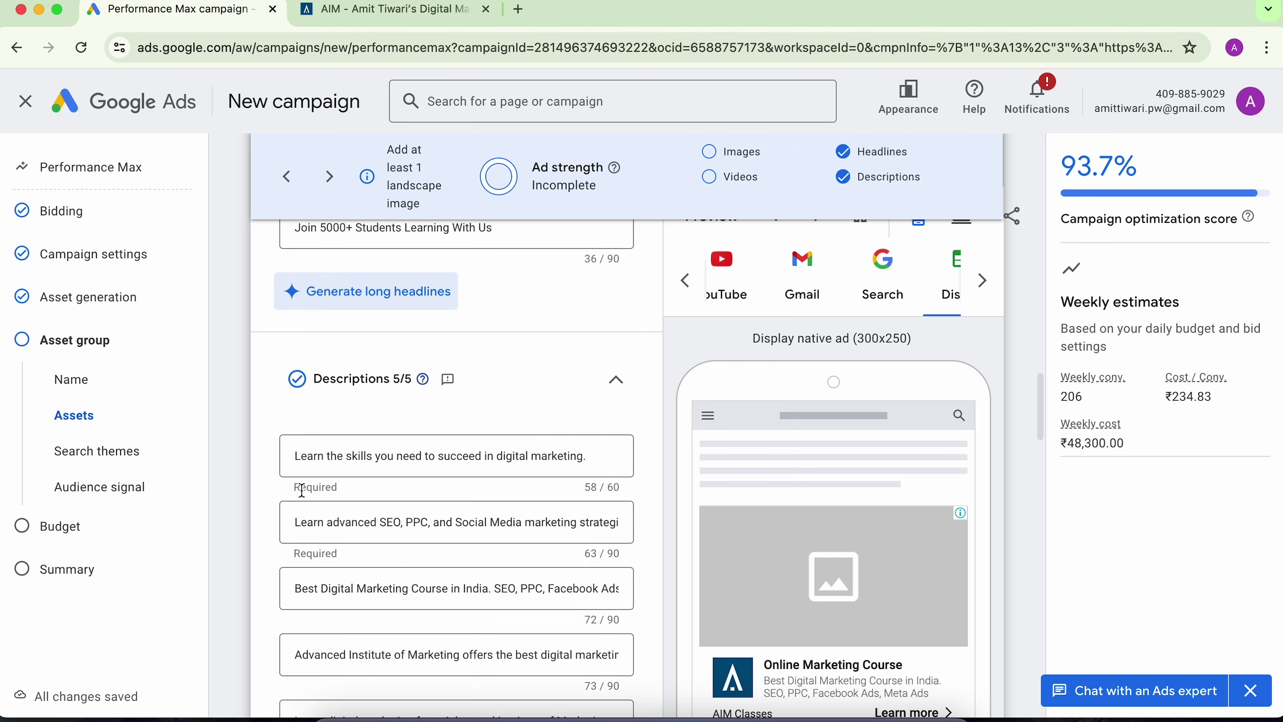
{"action": "scroll", "coordinate": [343, 395], "scroll_direction": "down", "scroll_amount": 5}
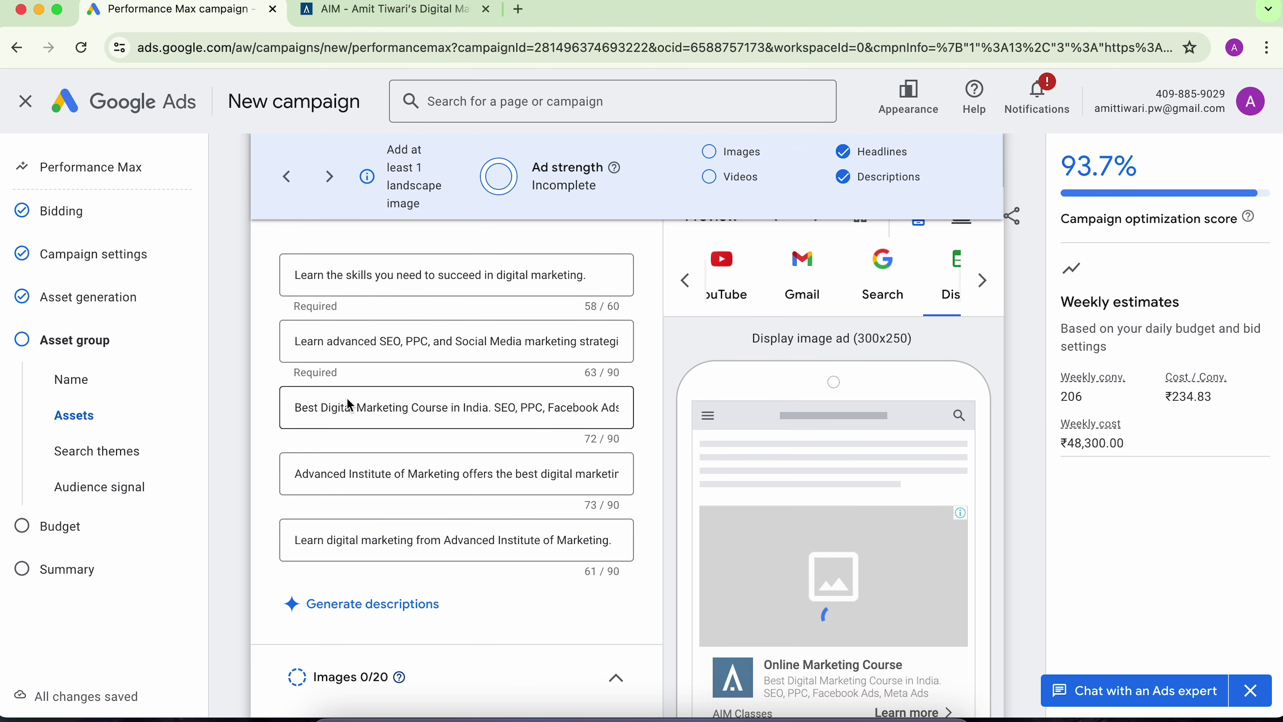
{"action": "scroll", "coordinate": [261, 530], "scroll_direction": "down", "scroll_amount": 4}
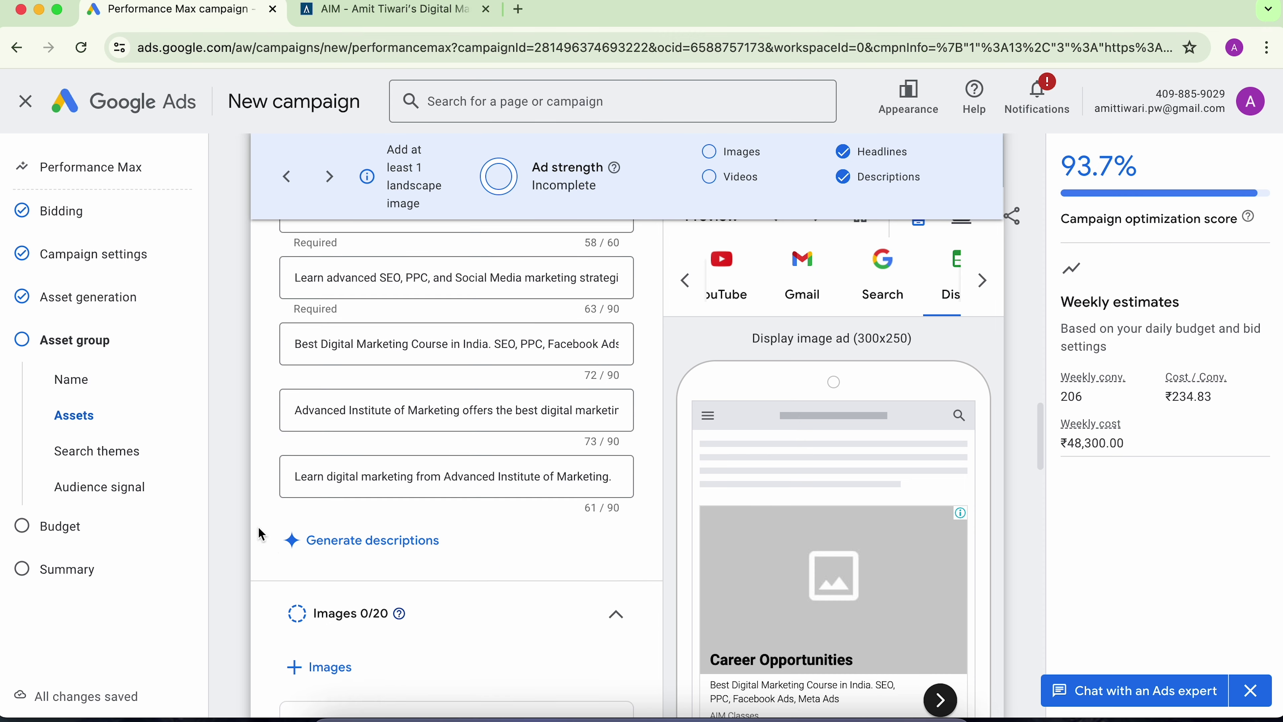
{"action": "scroll", "coordinate": [349, 354], "scroll_direction": "up", "scroll_amount": 3}
{"action": "scroll", "coordinate": [349, 324], "scroll_direction": "up", "scroll_amount": 2}
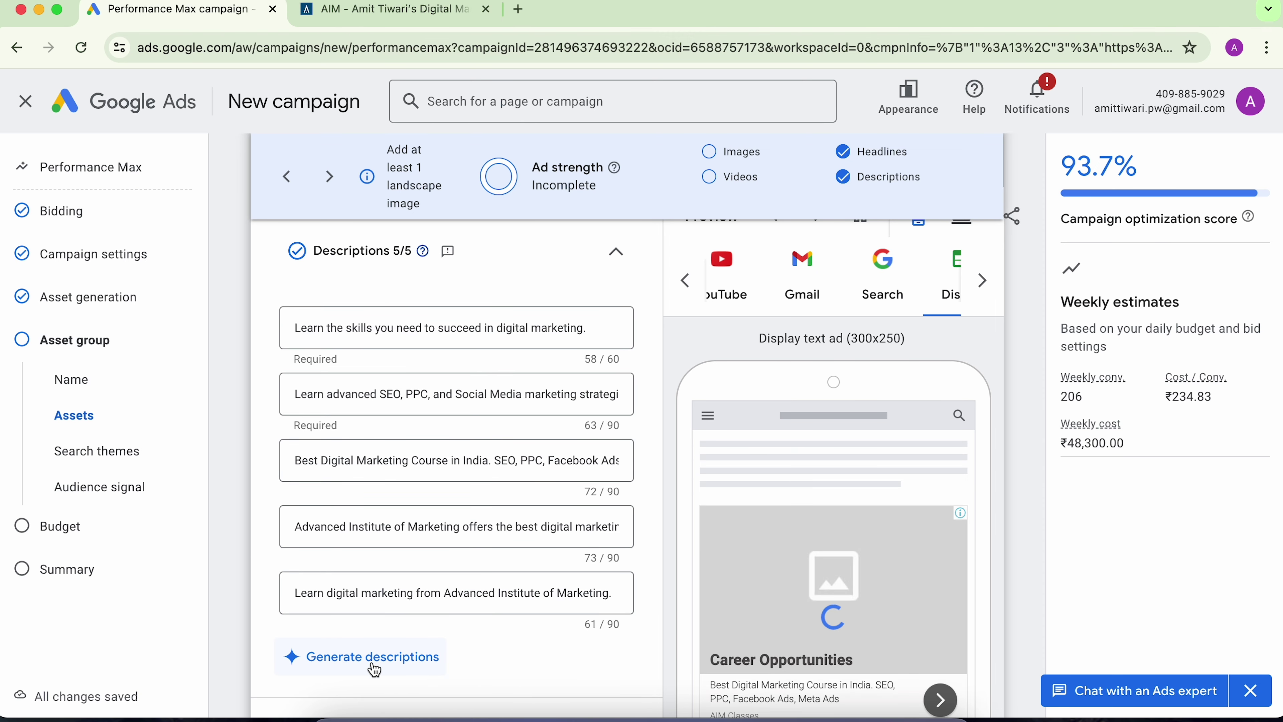
{"action": "left_click", "coordinate": [345, 666]}
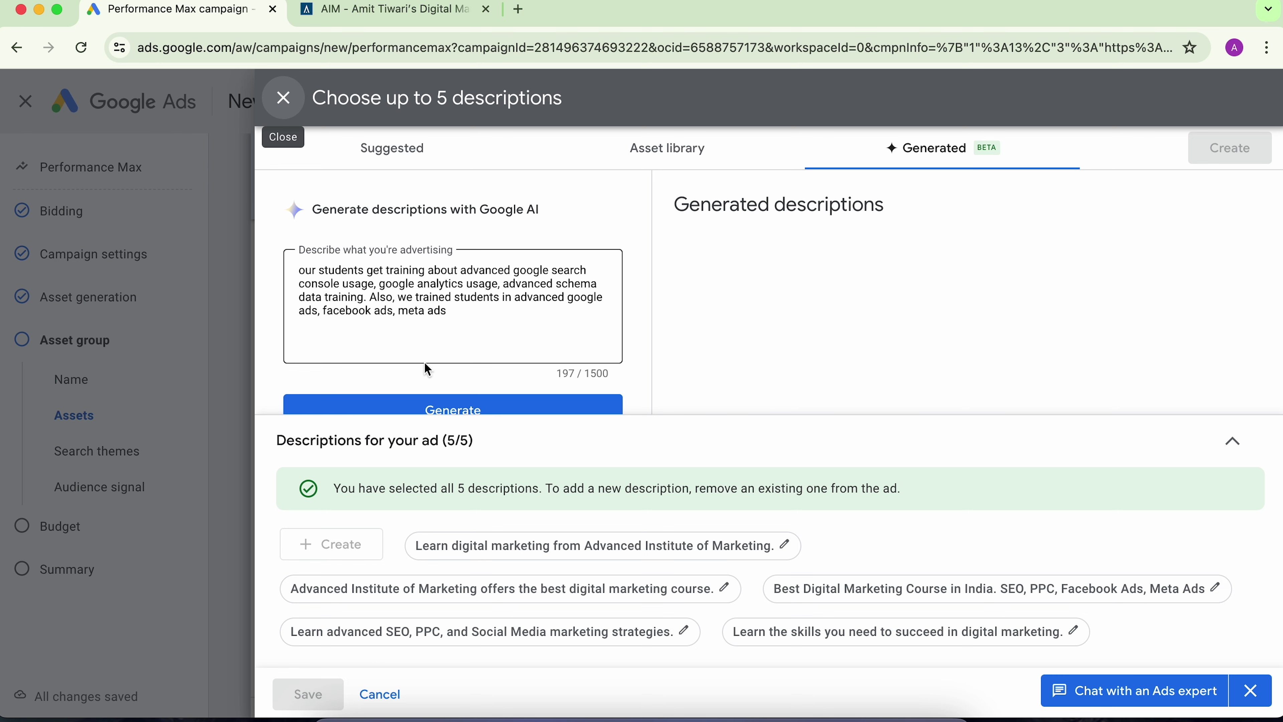
{"action": "key", "text": "Escape"}
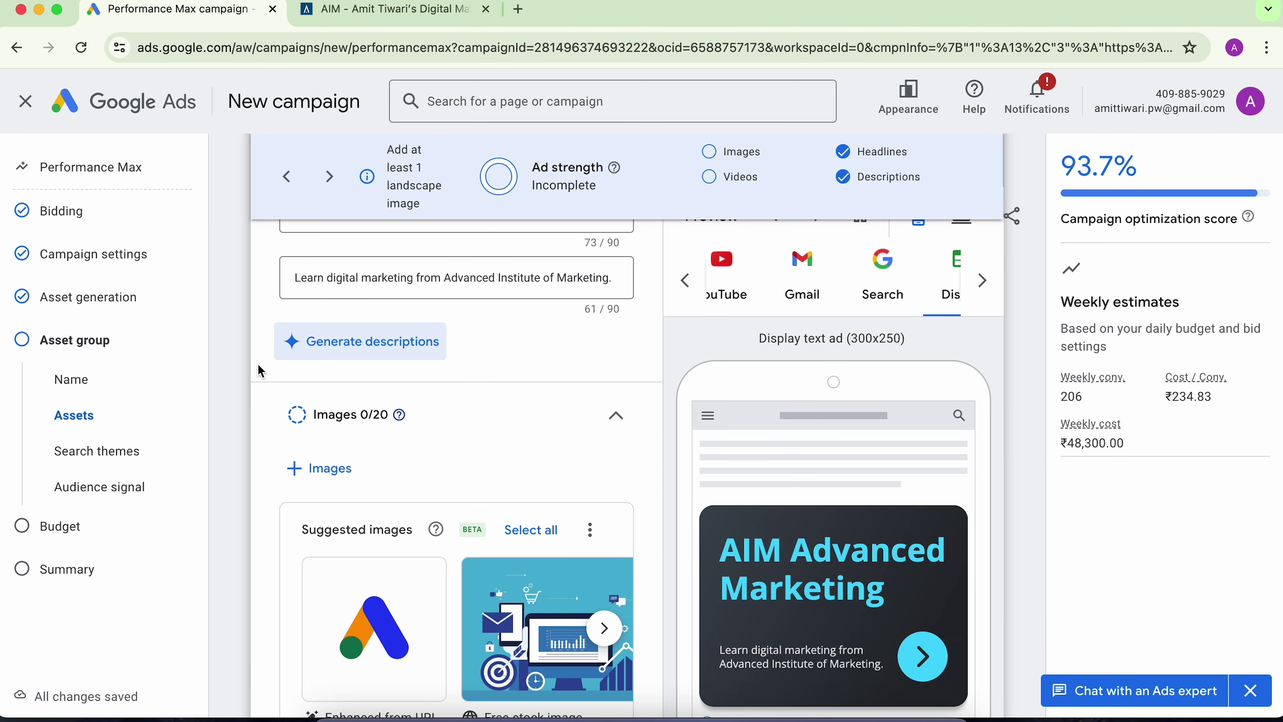
Step: Browse the suggested images for the asset group, comparing the enhanced, free stock and generated ones
{"action": "scroll", "coordinate": [262, 372], "scroll_direction": "down", "scroll_amount": 3}
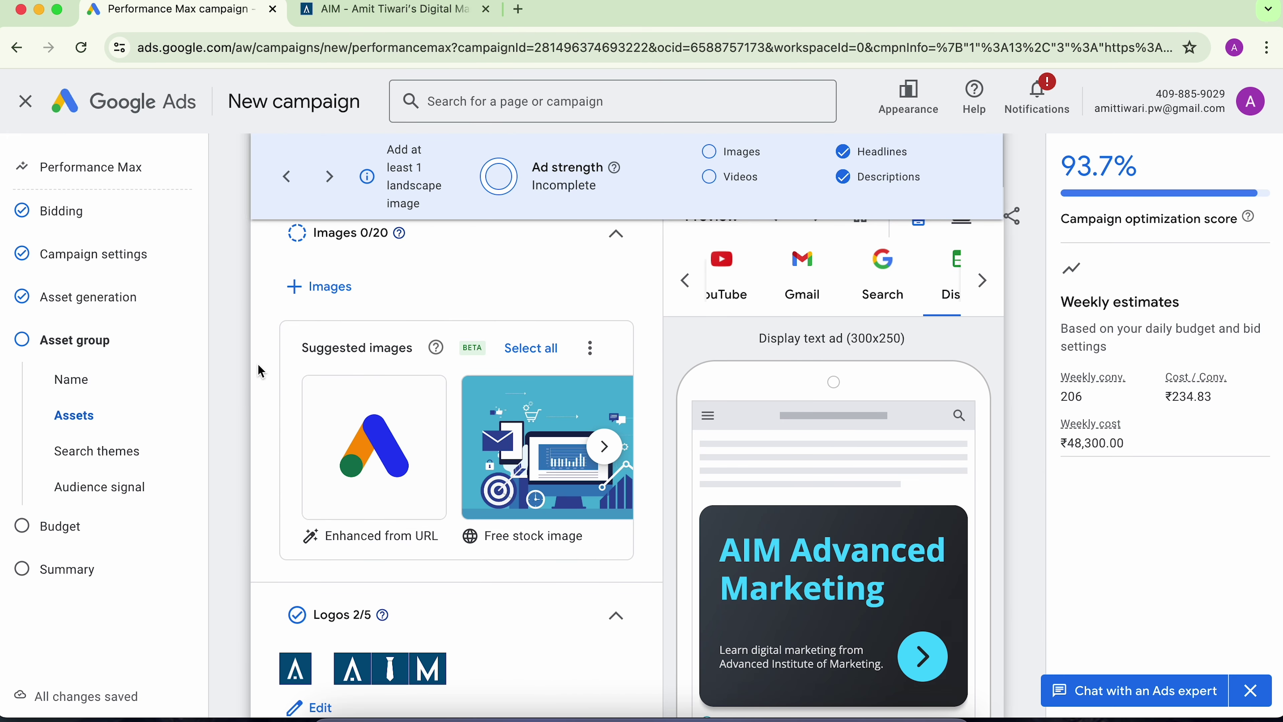
{"action": "scroll", "coordinate": [261, 372], "scroll_direction": "up", "scroll_amount": 1}
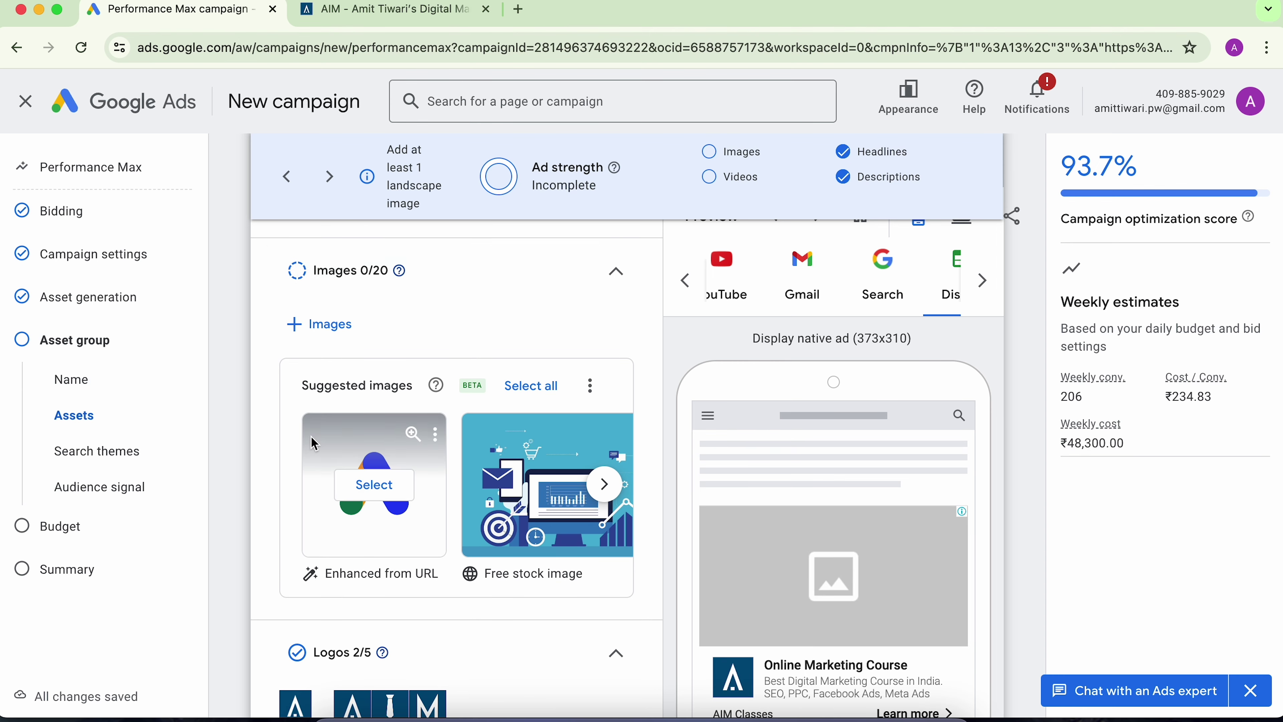
{"action": "scroll", "coordinate": [372, 475], "scroll_direction": "down", "scroll_amount": 1}
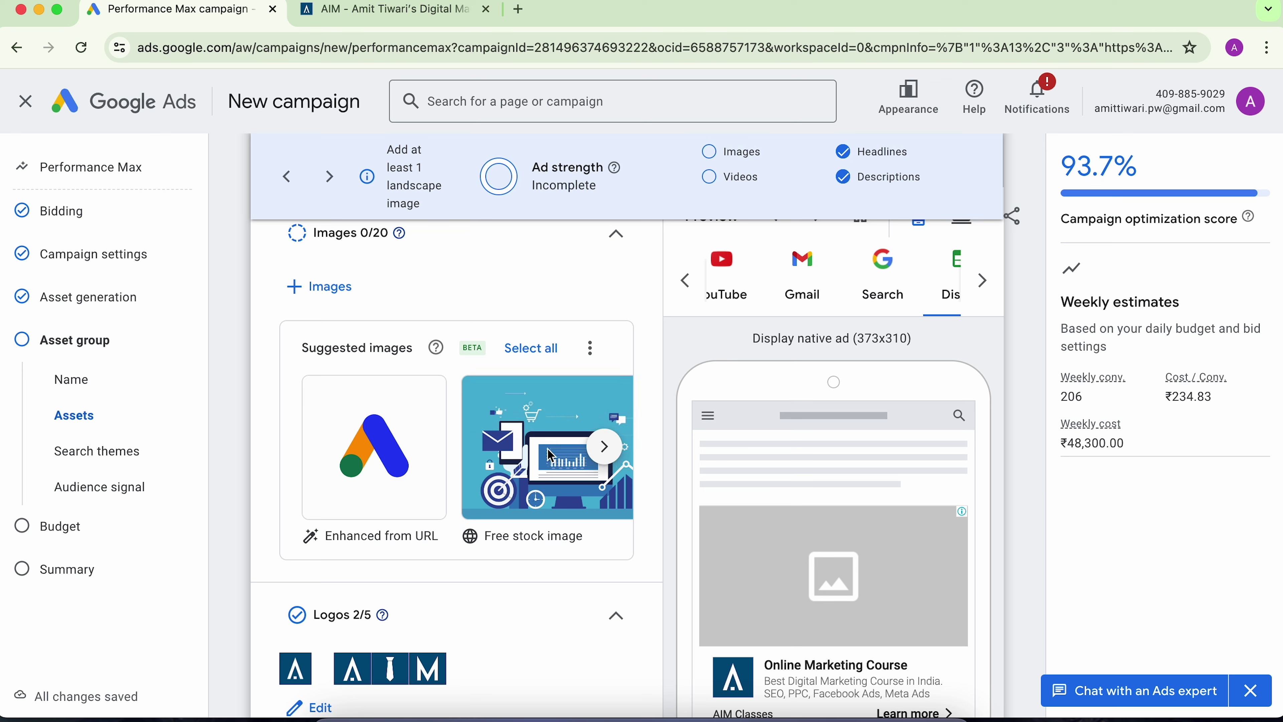
{"action": "mouse_move", "coordinate": [413, 459]}
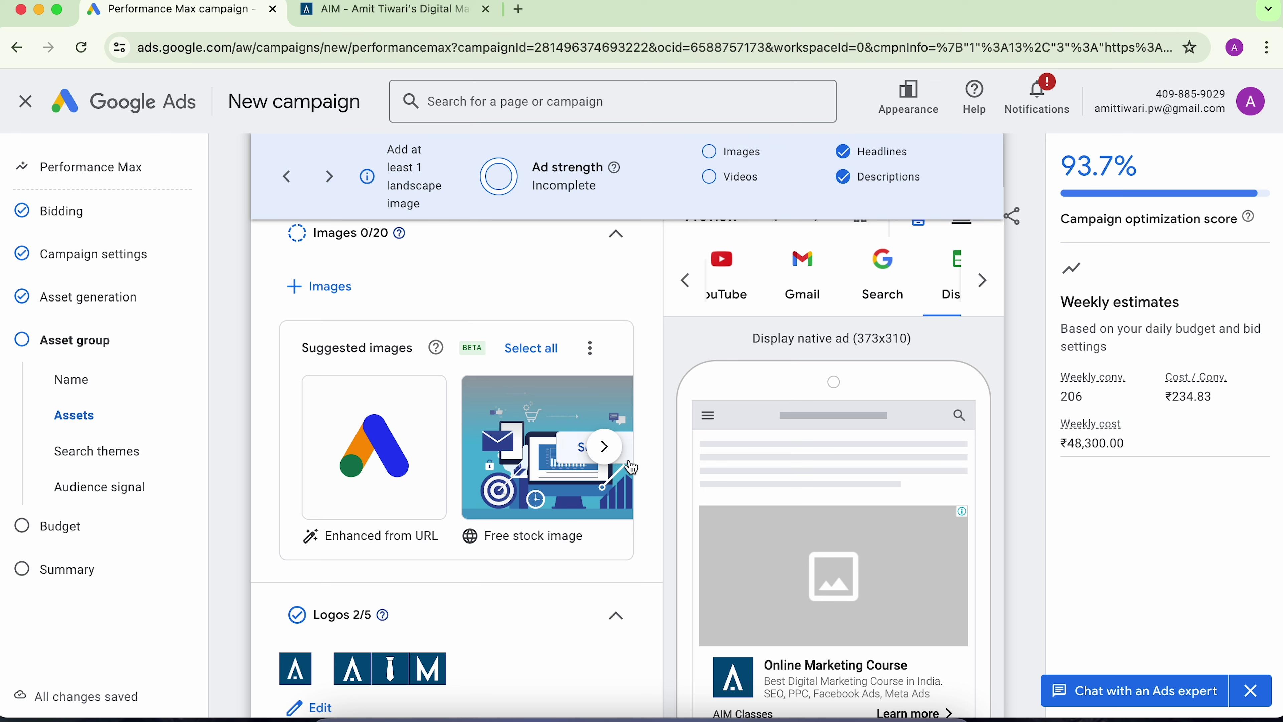
{"action": "left_click", "coordinate": [605, 445]}
{"action": "left_click", "coordinate": [606, 447]}
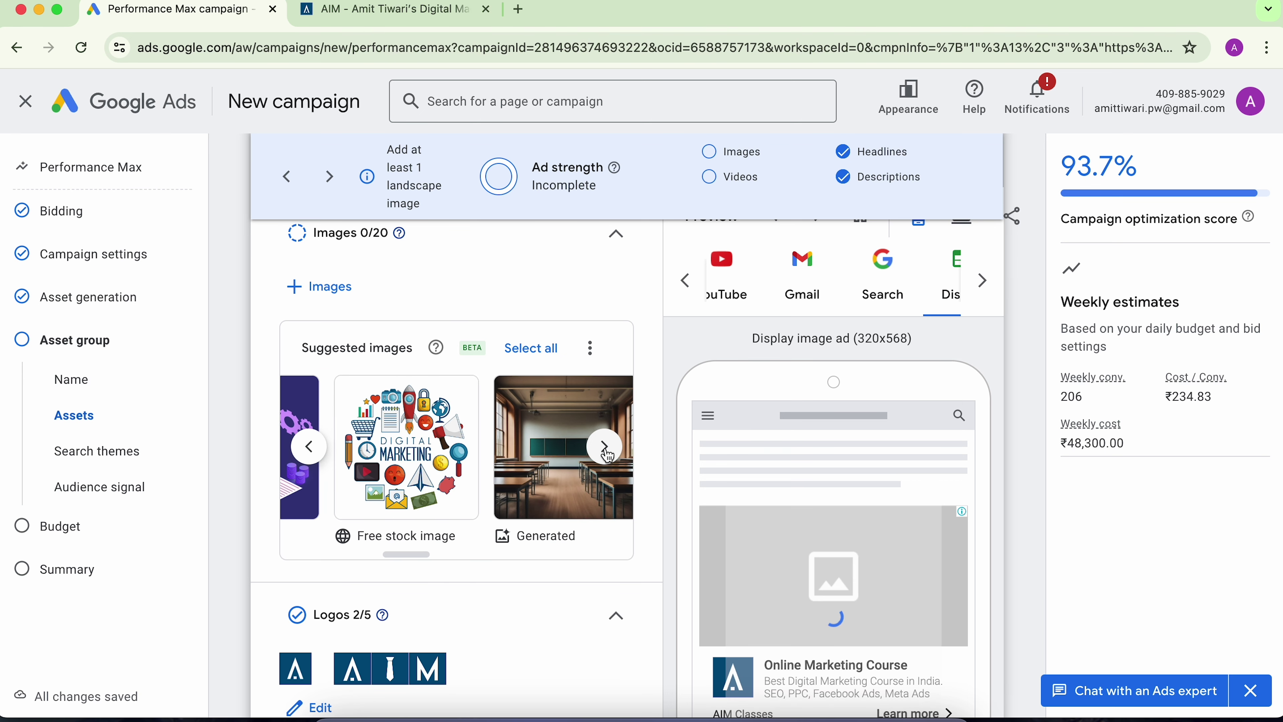
{"action": "left_click", "coordinate": [310, 447]}
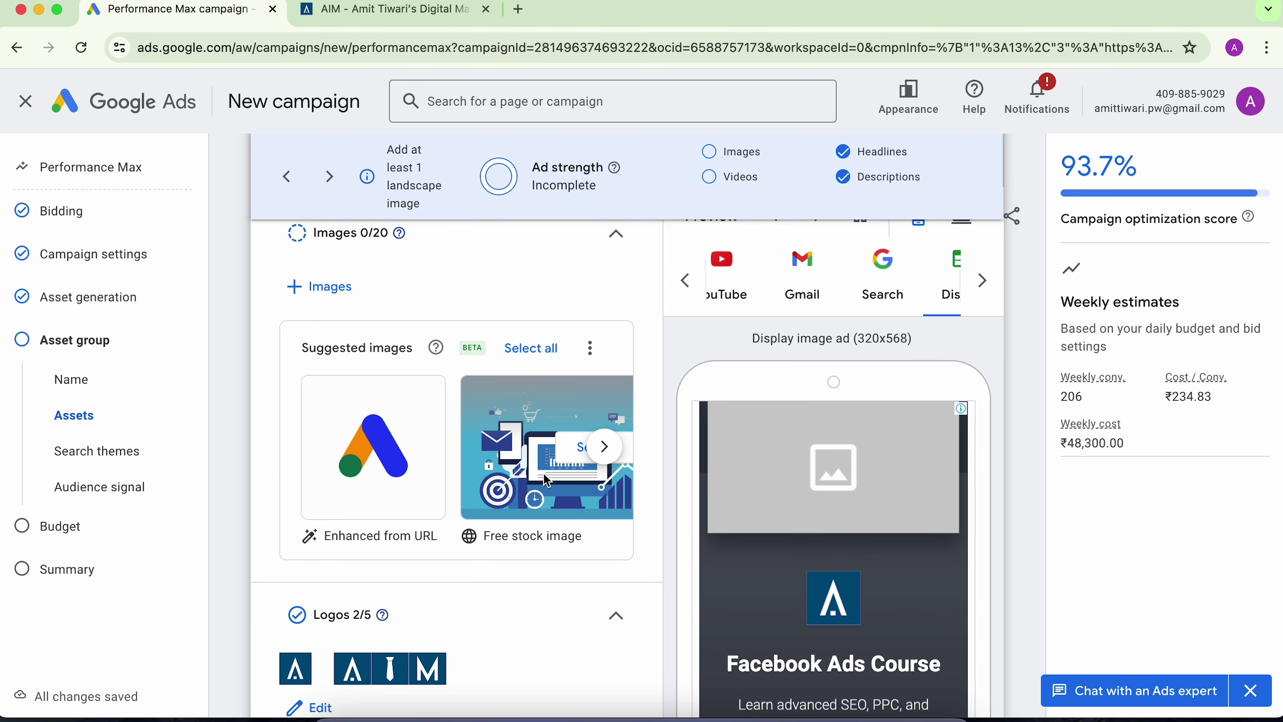
{"action": "left_click", "coordinate": [610, 454]}
{"action": "left_click", "coordinate": [612, 457]}
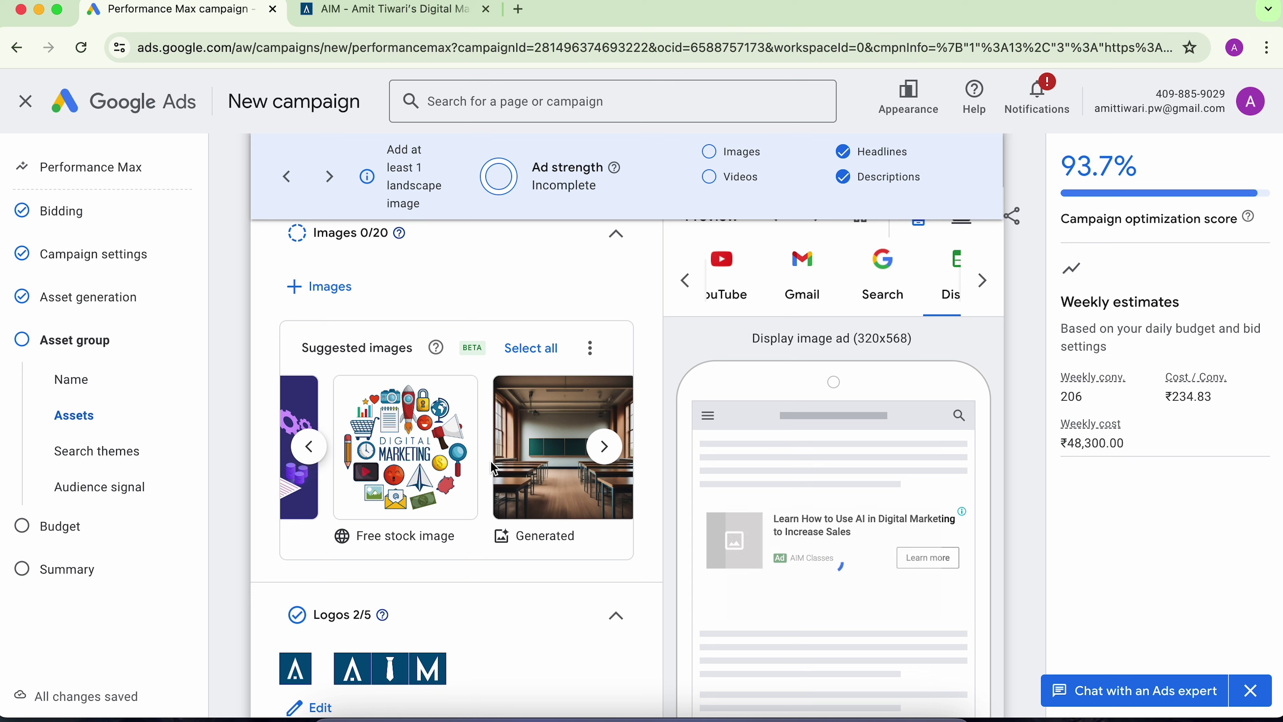
{"action": "left_click", "coordinate": [604, 447]}
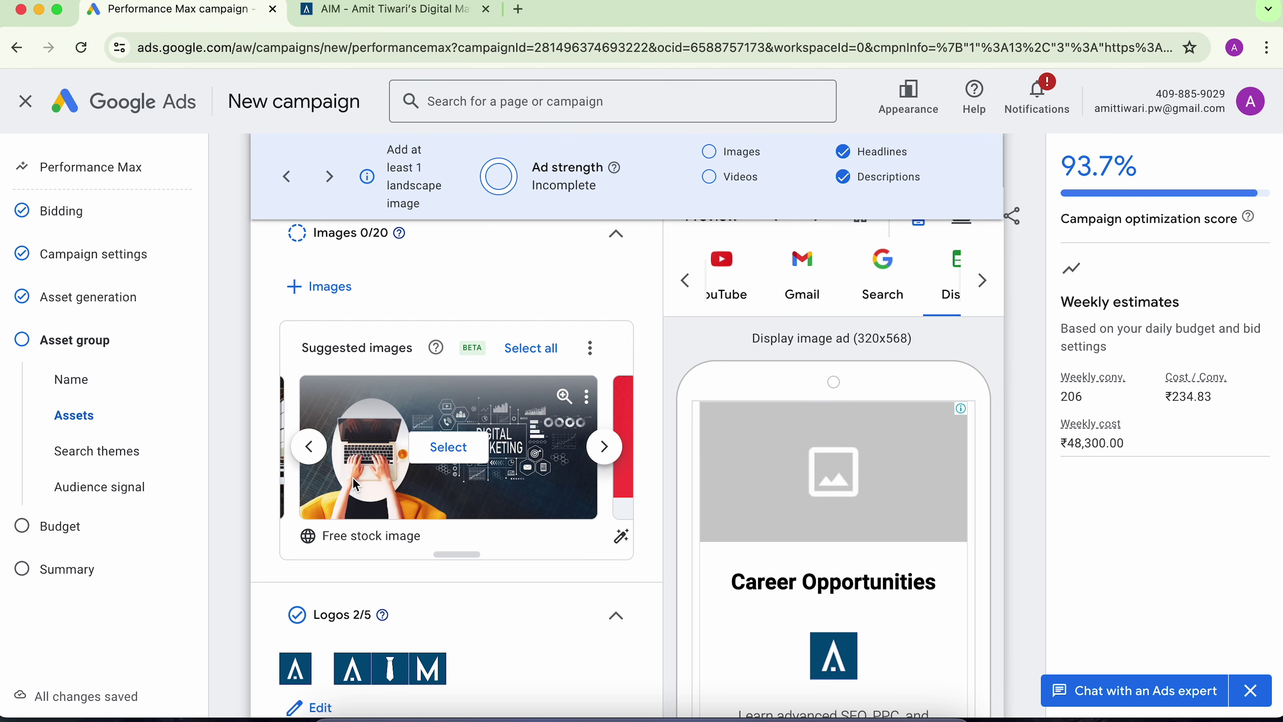
{"action": "left_click", "coordinate": [307, 450]}
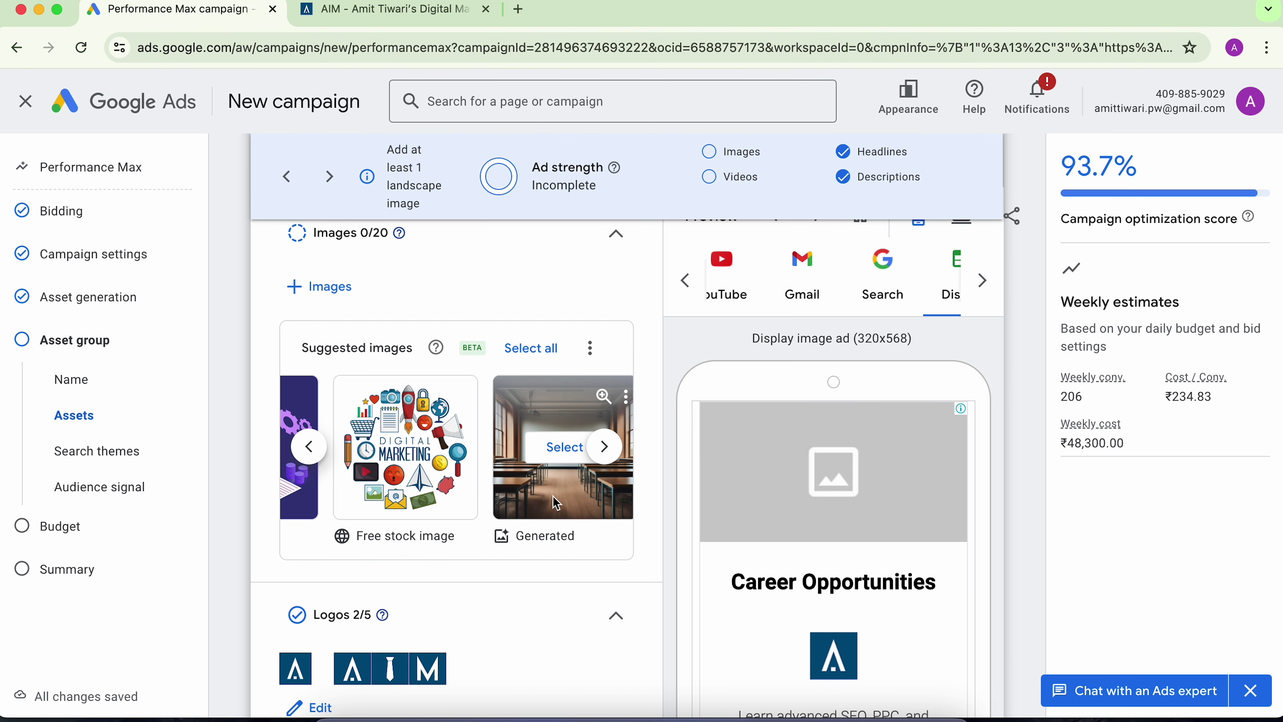
{"action": "left_click", "coordinate": [610, 455]}
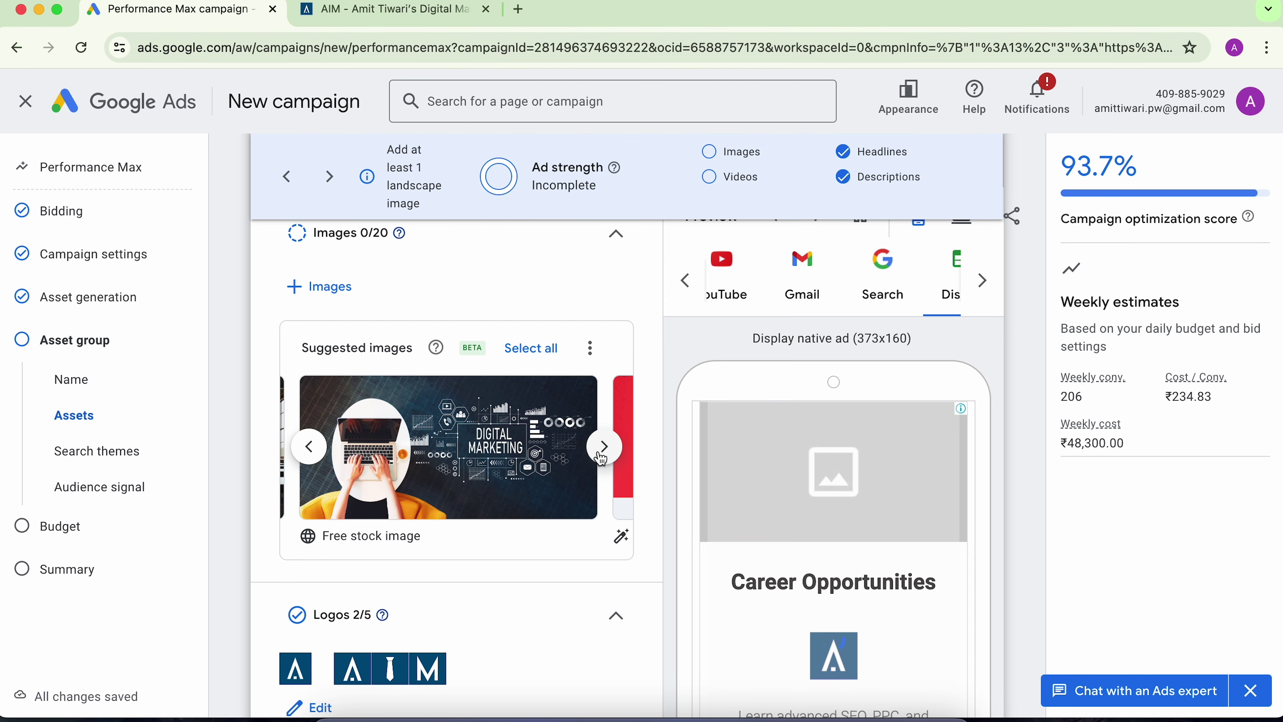
Step: Compare the suggested images with the course page's banner and add all suggested images to the asset group
{"action": "left_click", "coordinate": [604, 449]}
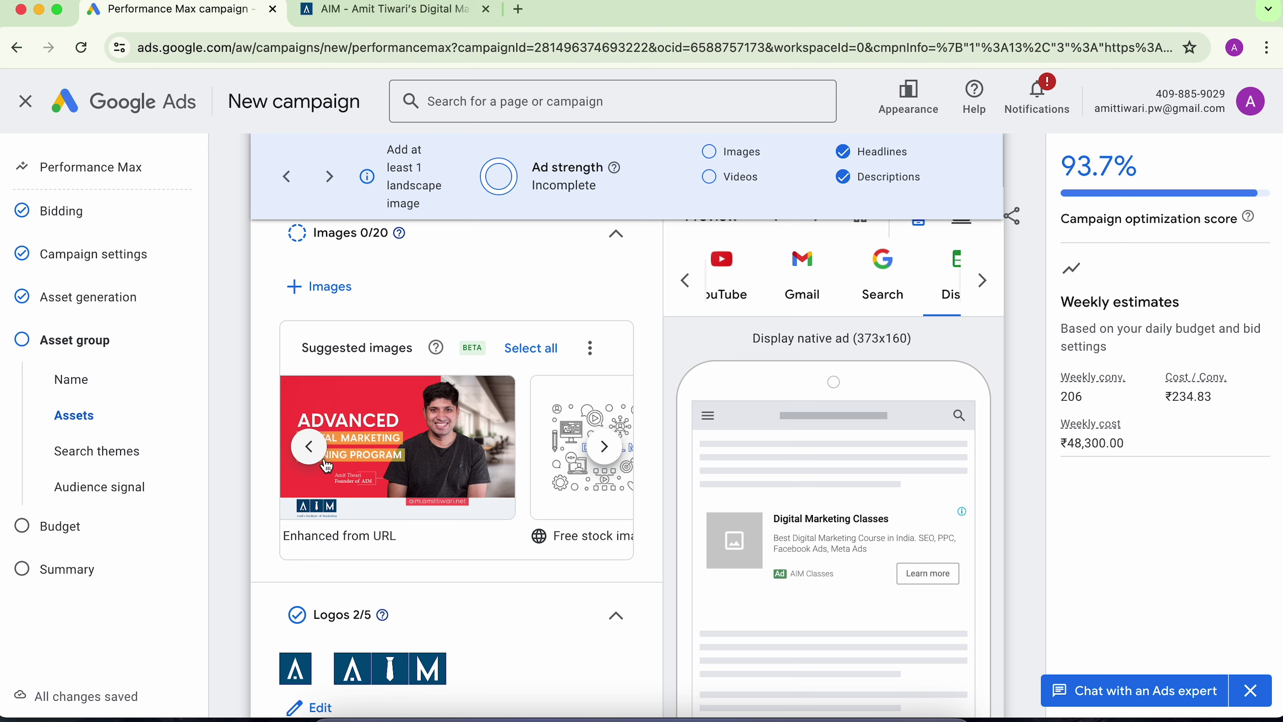
{"action": "key", "text": "ctrl+Tab"}
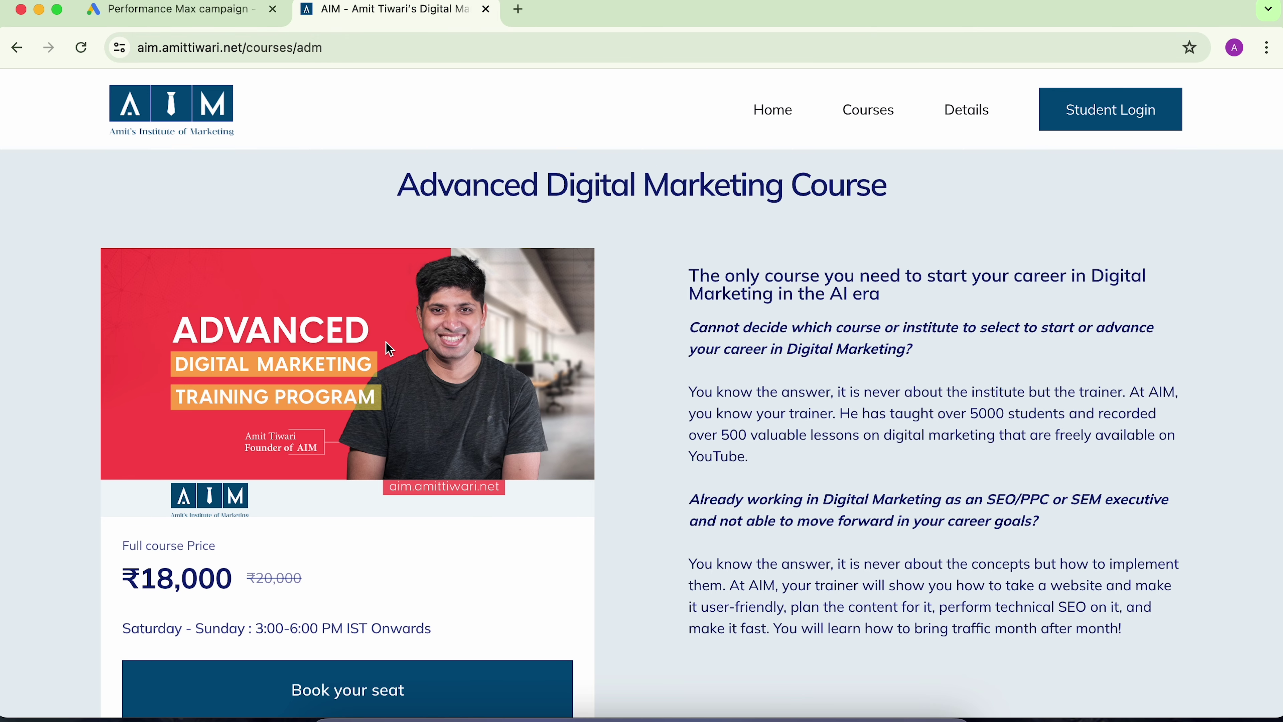
{"action": "left_click", "coordinate": [213, 10]}
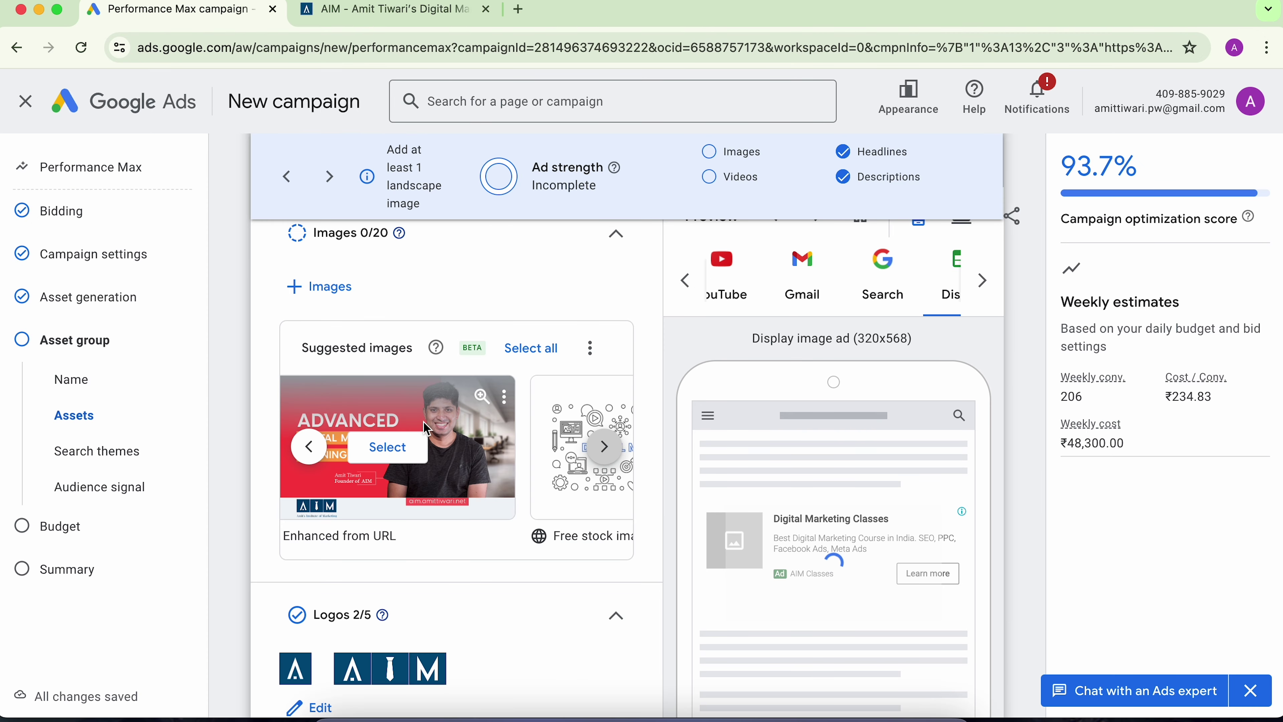
{"action": "scroll", "coordinate": [529, 490], "scroll_direction": "right", "scroll_amount": 5}
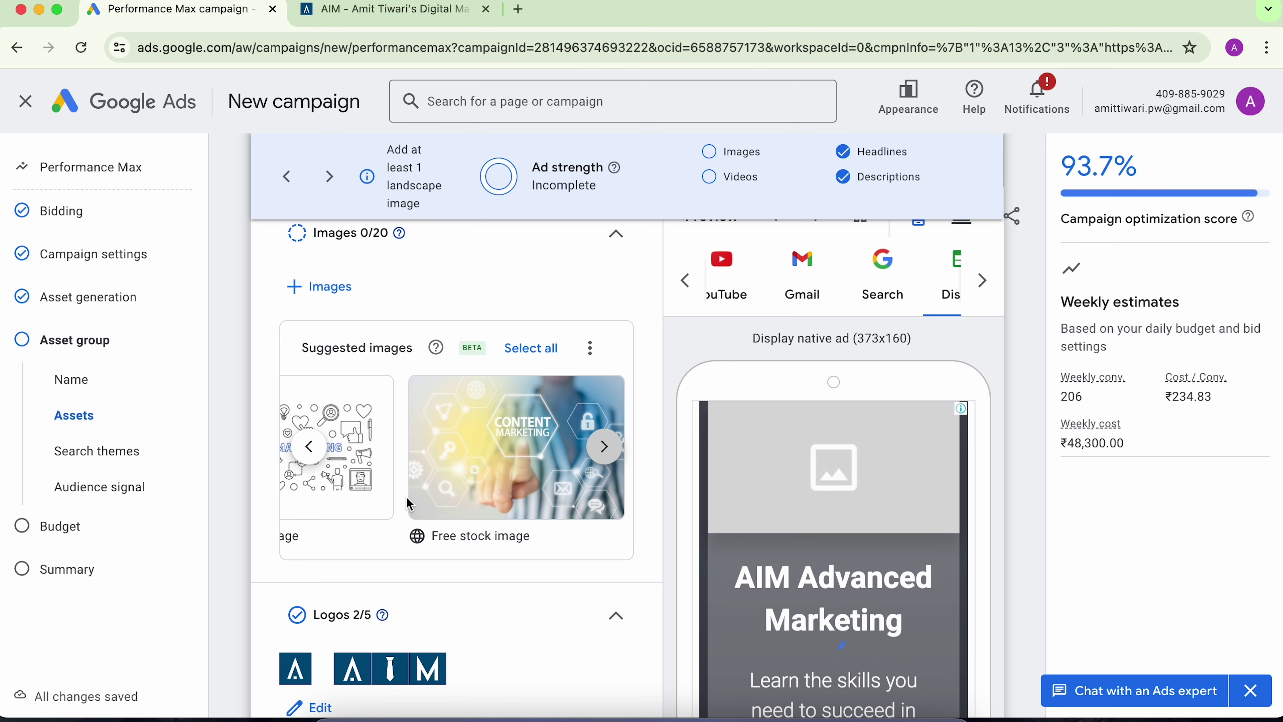
{"action": "left_click", "coordinate": [541, 357]}
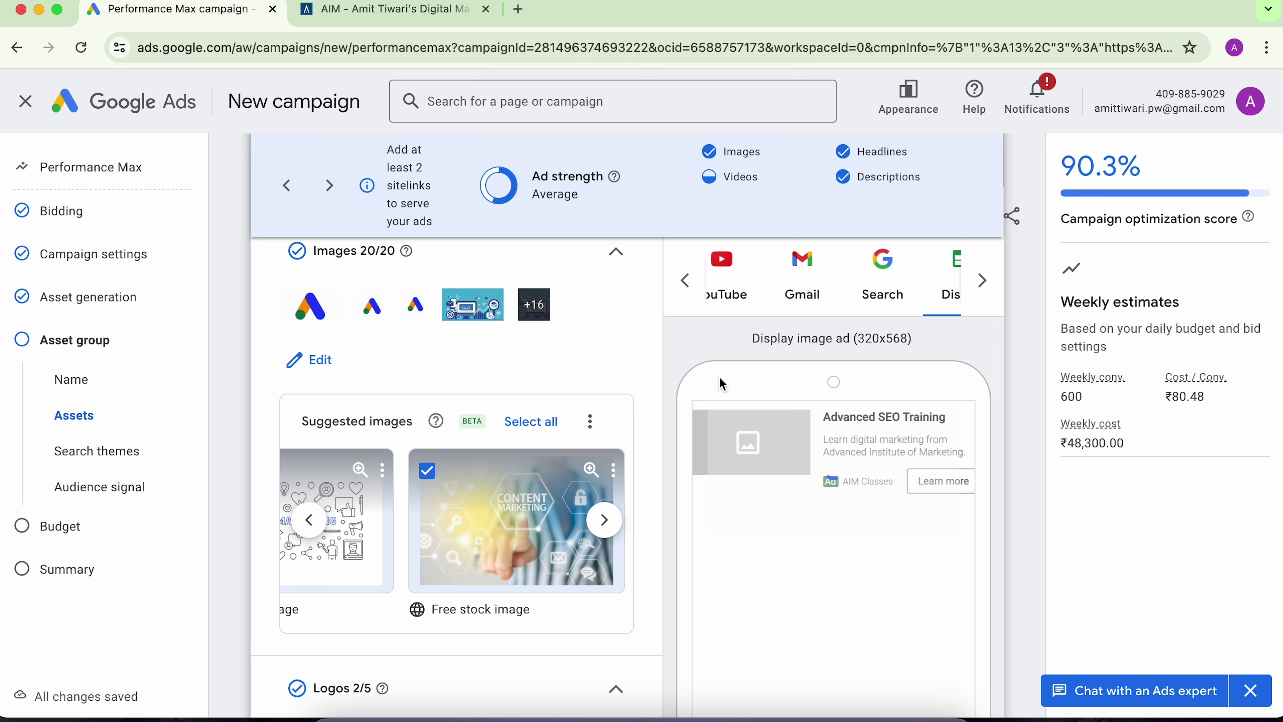
Step: Try "Amit's Institute of Marketing" as the business name and restore it to "AIM Classes"
{"action": "scroll", "coordinate": [228, 510], "scroll_direction": "down", "scroll_amount": 5}
{"action": "scroll", "coordinate": [371, 521], "scroll_direction": "down", "scroll_amount": 5}
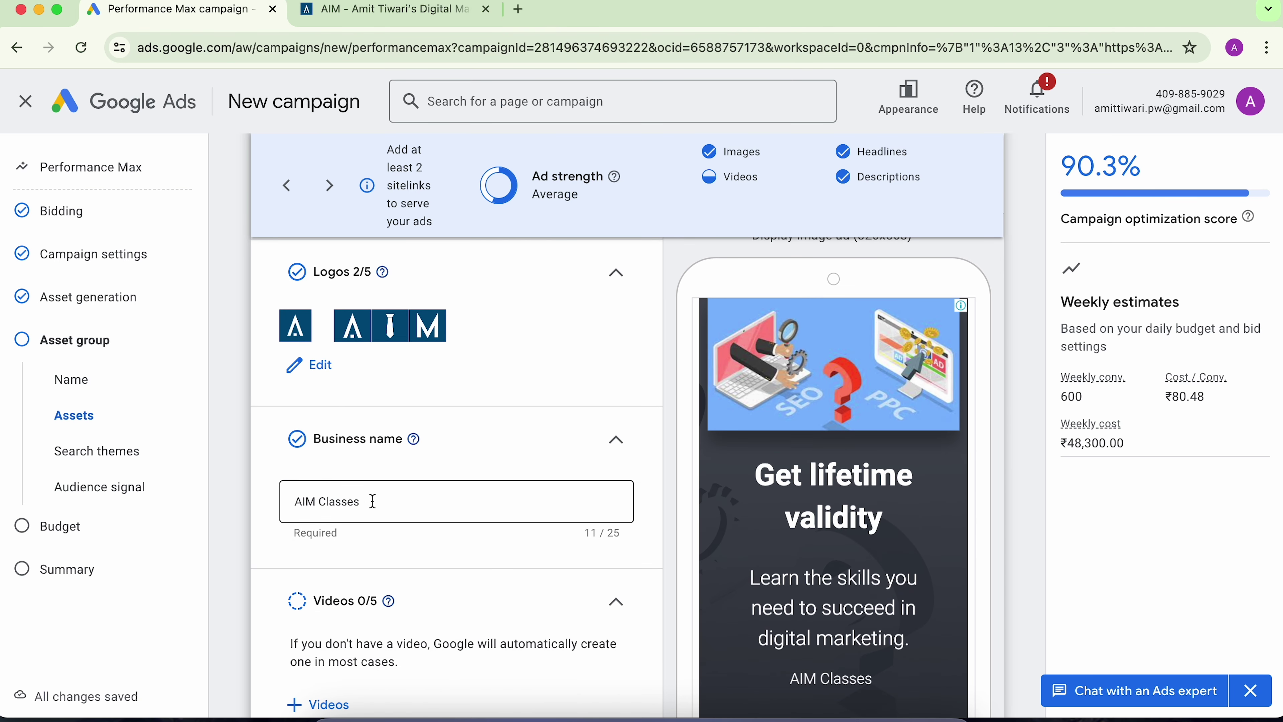
{"action": "triple_click", "coordinate": [372, 501]}
{"action": "type", "text": "Amit's Ins"}
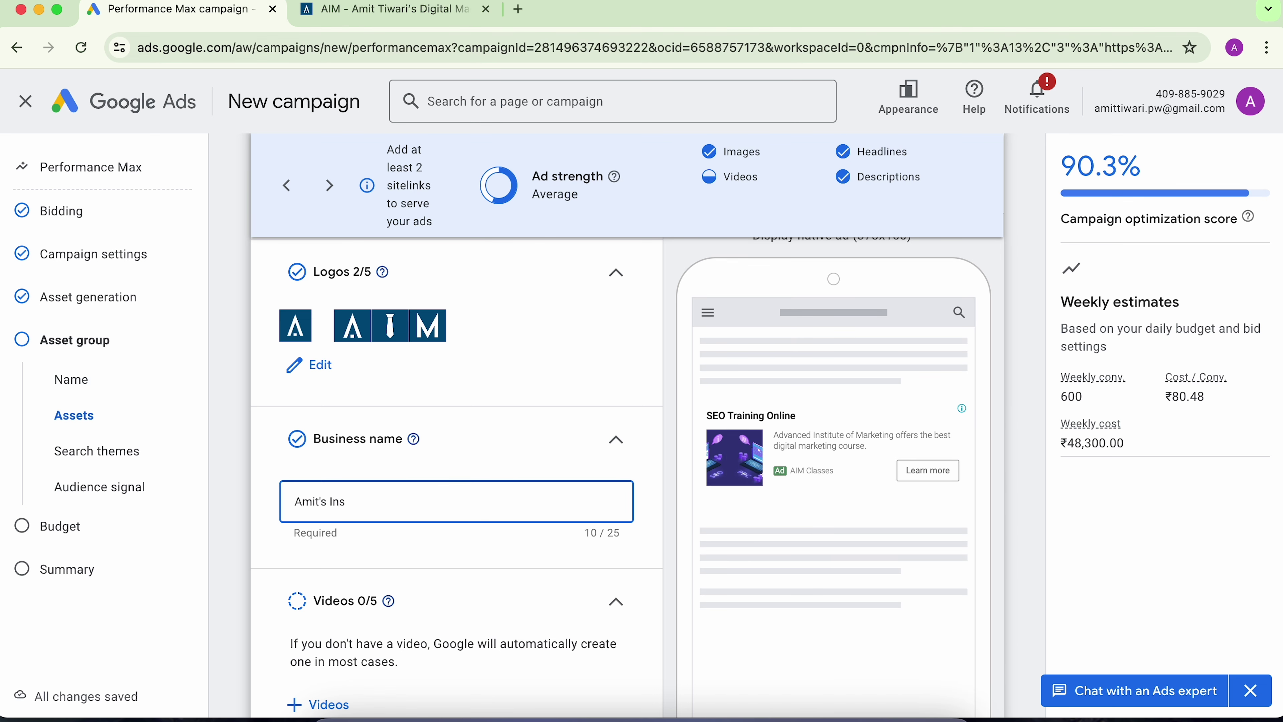
{"action": "type", "text": "titute of Marketing"}
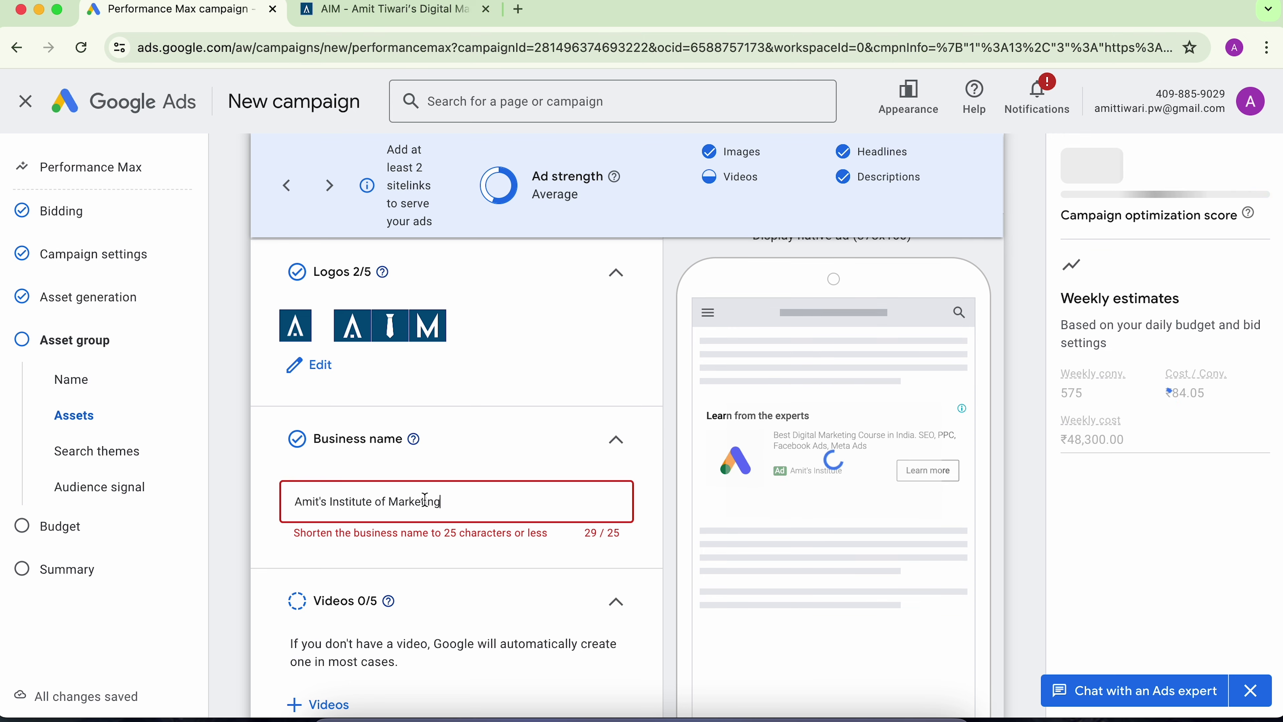
{"action": "left_click_drag", "start_coordinate": [443, 506], "coordinate": [257, 501]}
{"action": "type", "text": "AIM Classes"}
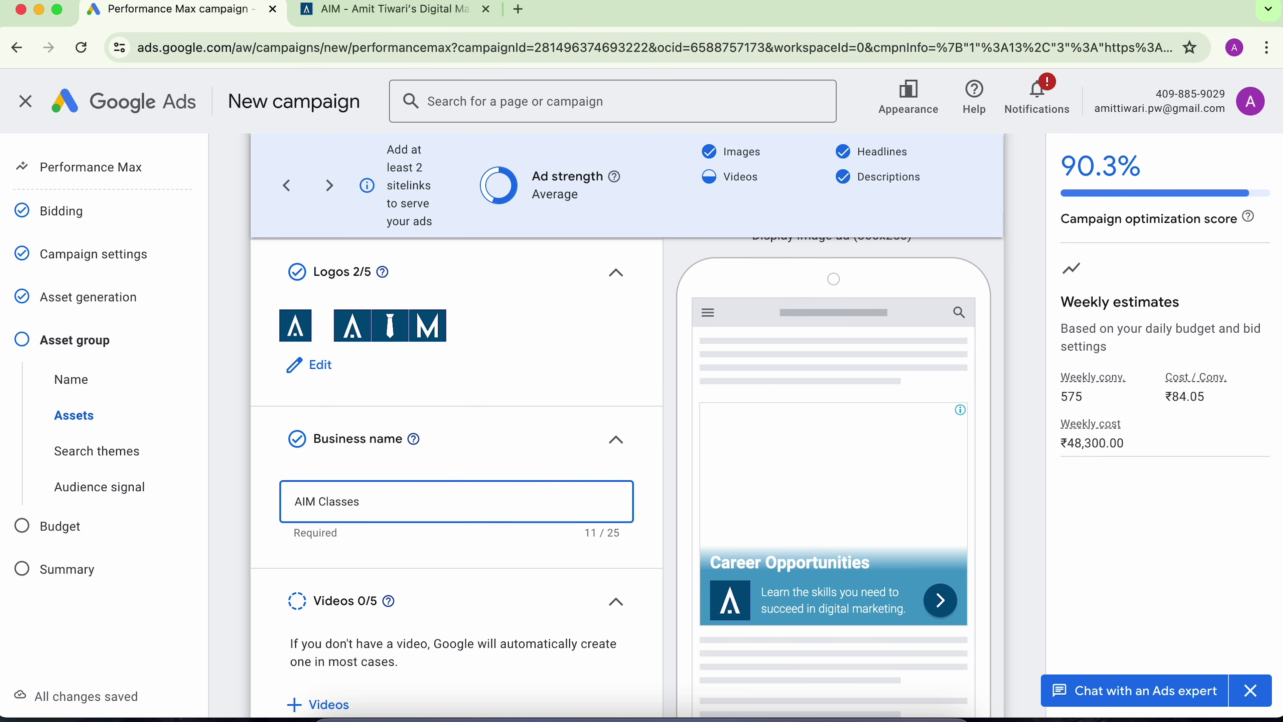
{"action": "left_click", "coordinate": [241, 469]}
Step: Add the four asset library videos (Advanced Digital Marketing, SEO Last Month June, Is SEO Dead?, SEO Last Month May) to the asset group and save
{"action": "scroll", "coordinate": [239, 512], "scroll_direction": "down", "scroll_amount": 4}
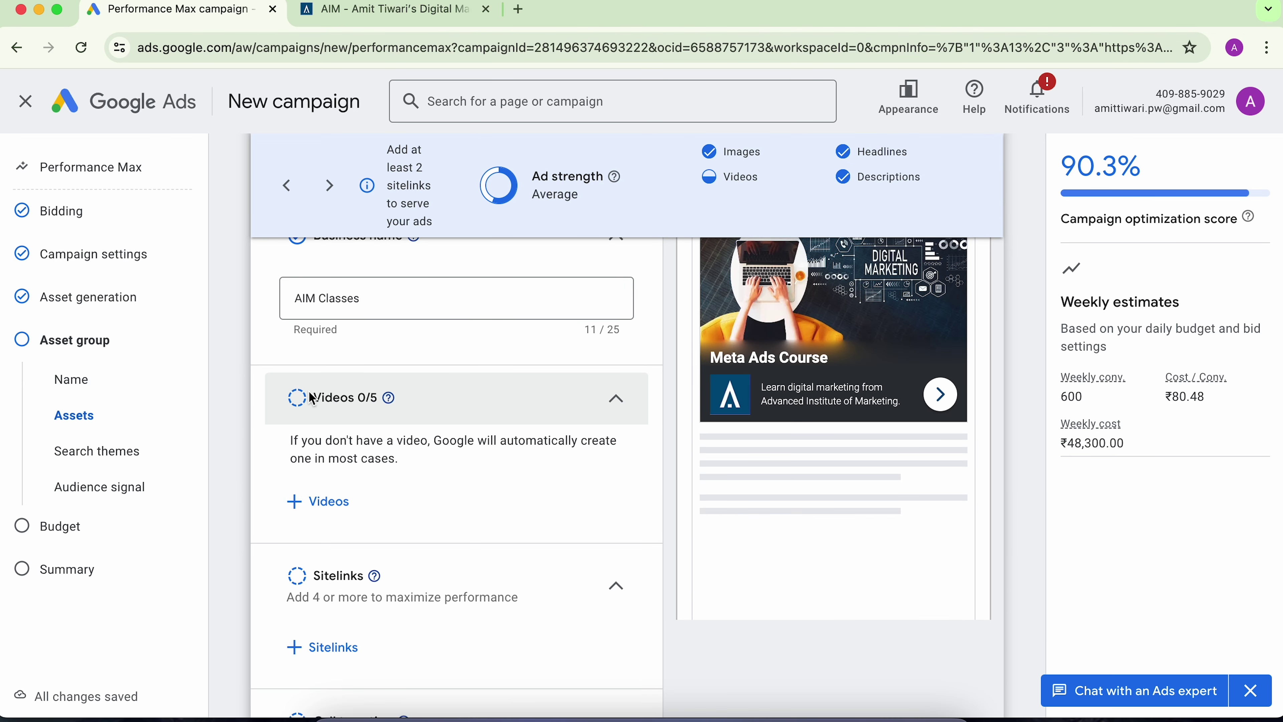
{"action": "left_click", "coordinate": [317, 505]}
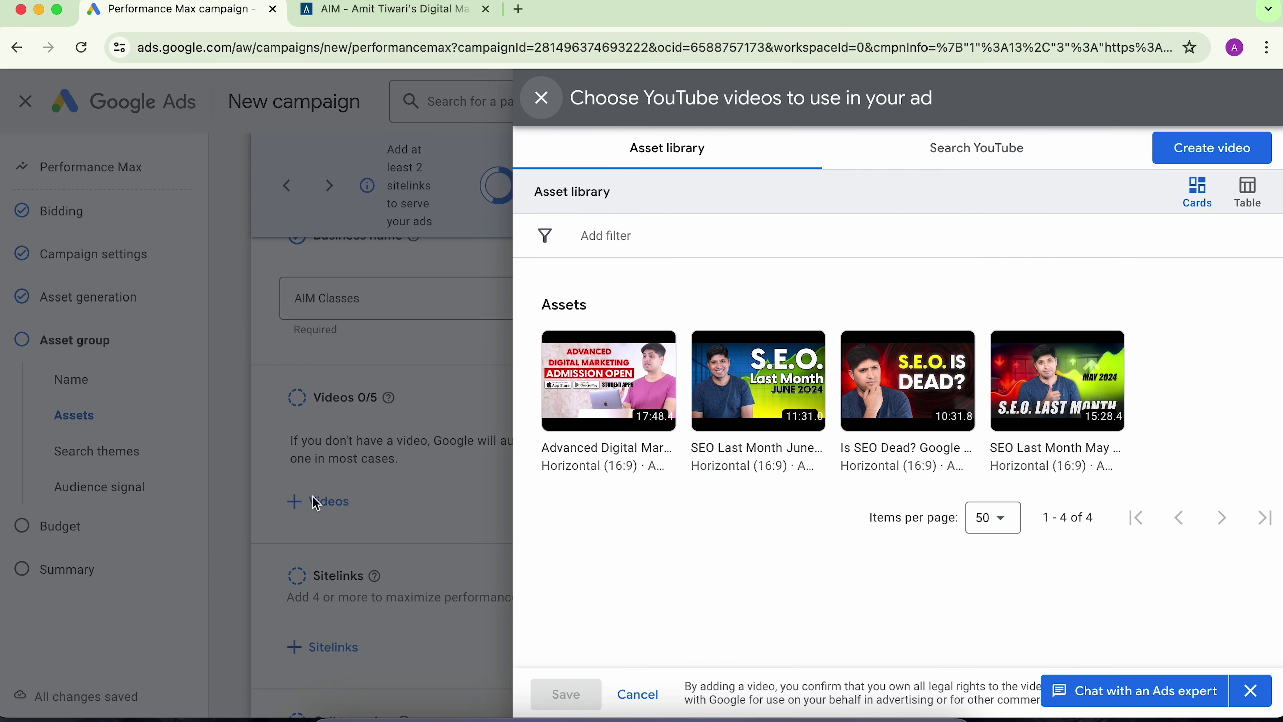
{"action": "left_click", "coordinate": [561, 353]}
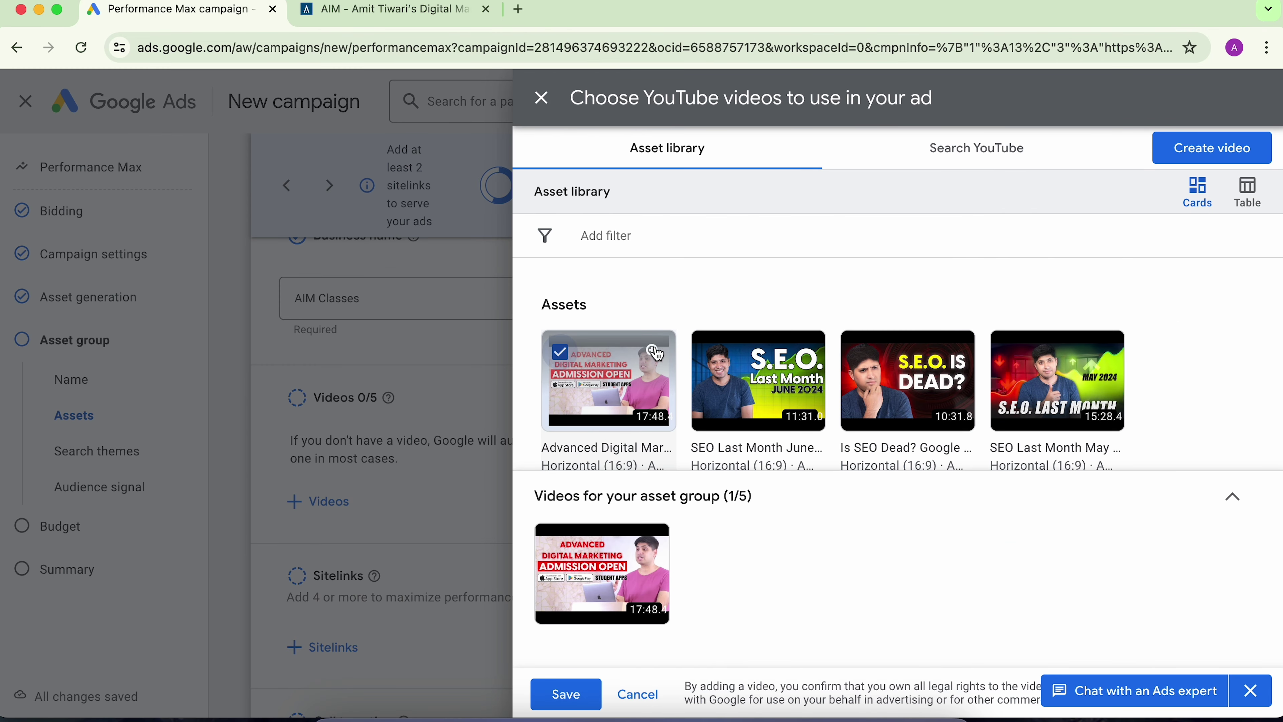
{"action": "left_click", "coordinate": [710, 352]}
{"action": "left_click", "coordinate": [861, 354]}
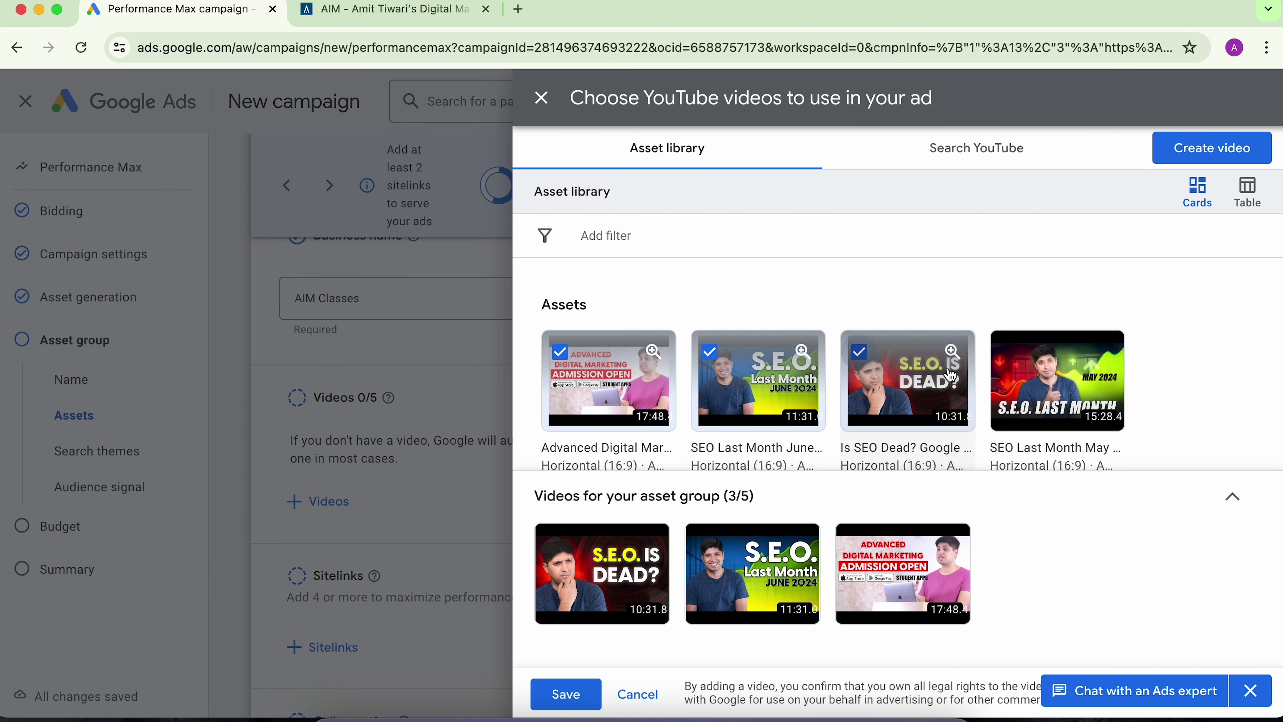
{"action": "left_click", "coordinate": [1011, 352]}
{"action": "left_click", "coordinate": [576, 689]}
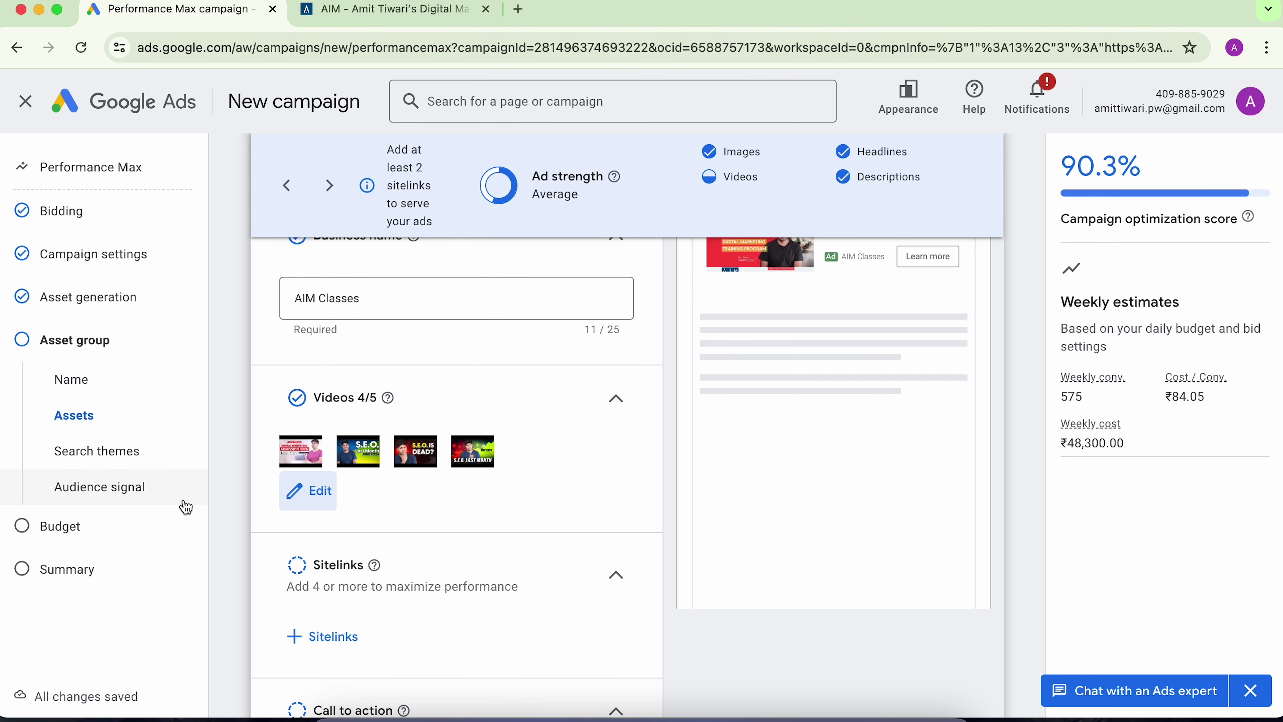
Step: Create the suggested "Courses Offered" sitelink with its existing final URL and save it to the campaign
{"action": "scroll", "coordinate": [228, 510], "scroll_direction": "down", "scroll_amount": 5}
{"action": "left_click", "coordinate": [306, 419]}
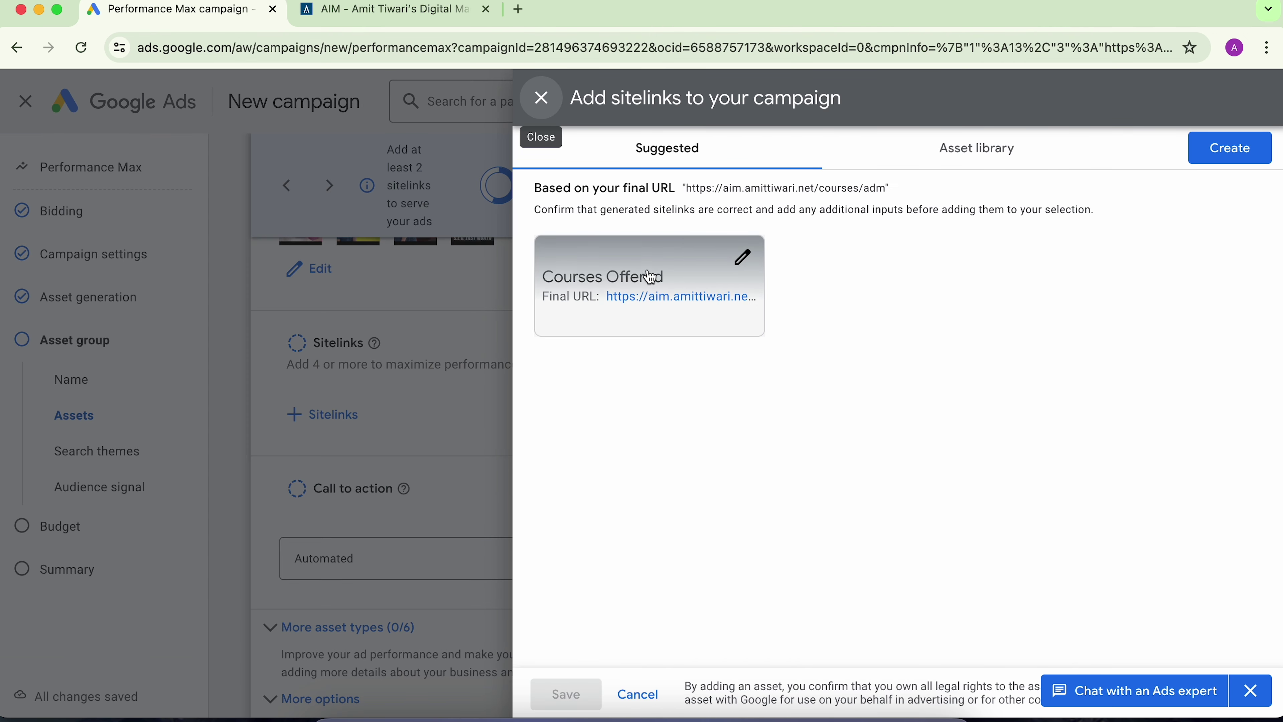
{"action": "left_click", "coordinate": [743, 257]}
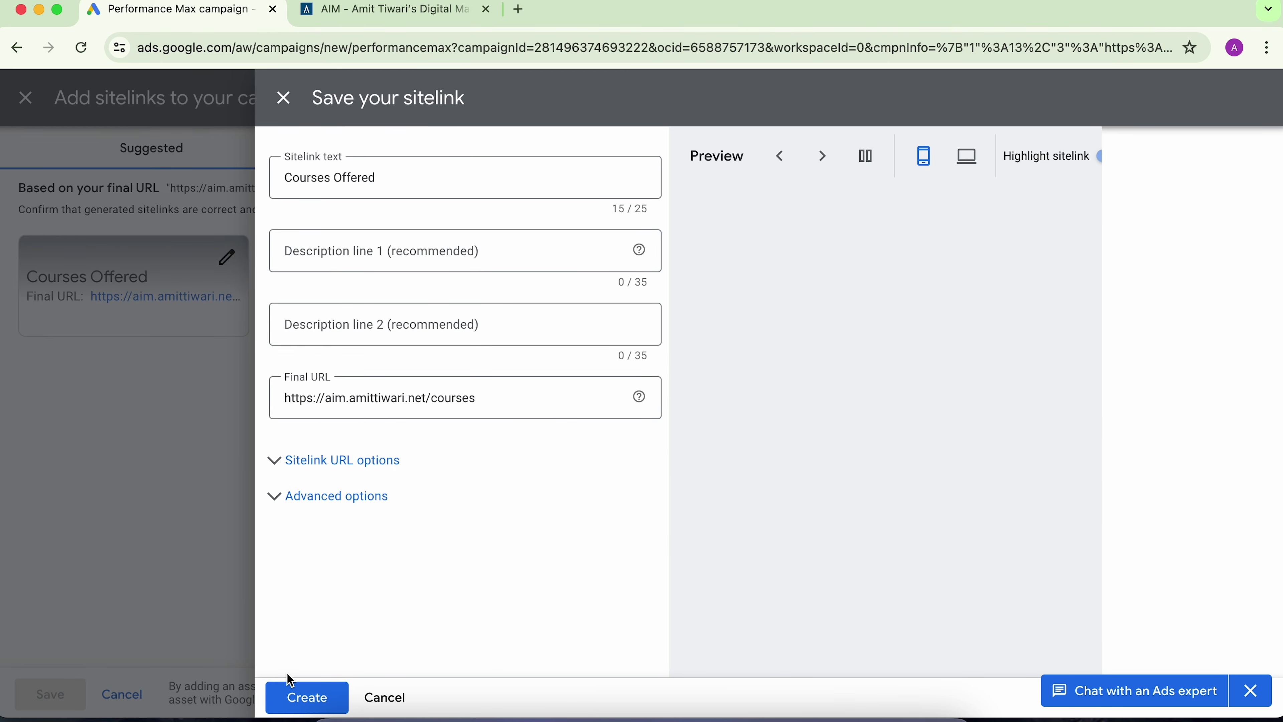
{"action": "left_click", "coordinate": [305, 691]}
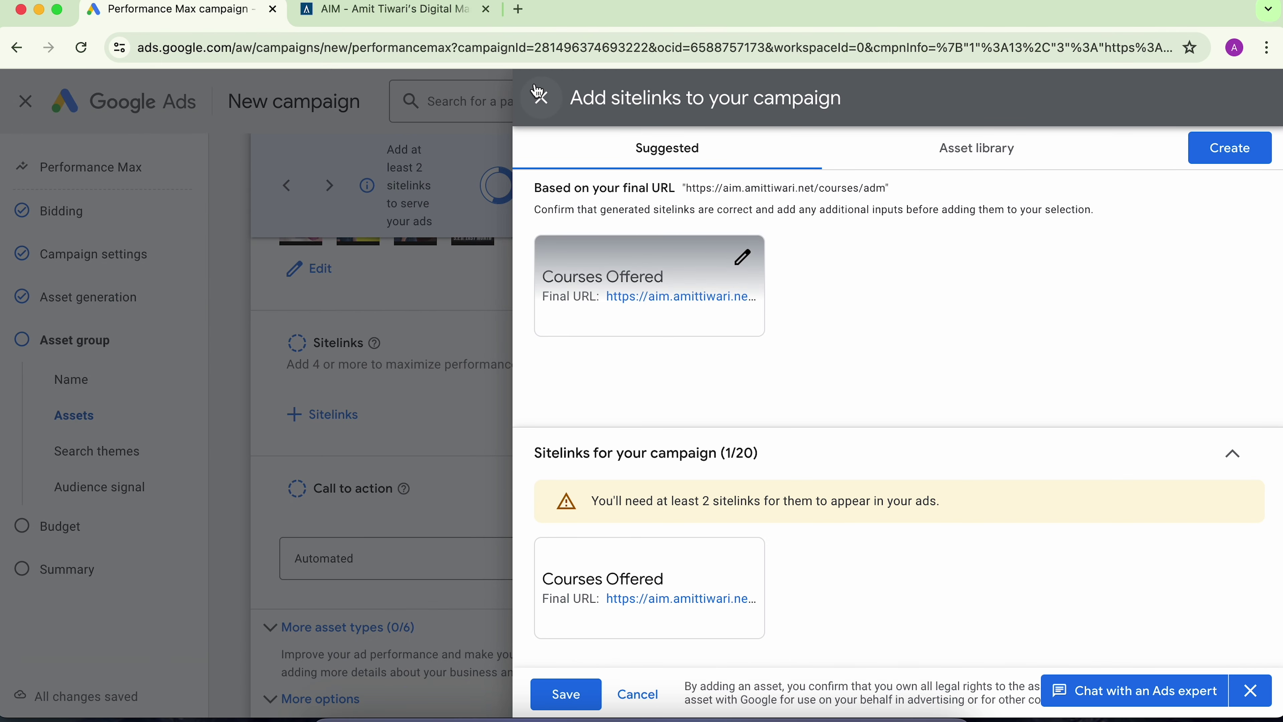
{"action": "left_click", "coordinate": [540, 95]}
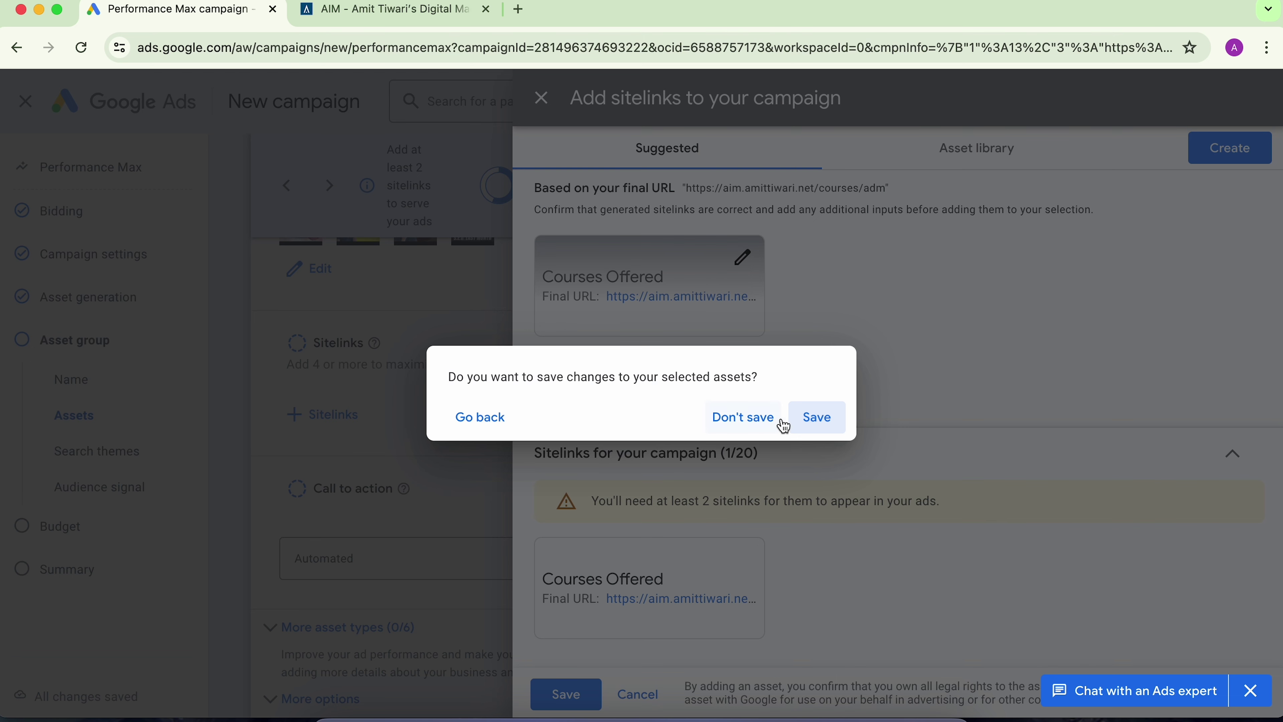
{"action": "left_click", "coordinate": [796, 419]}
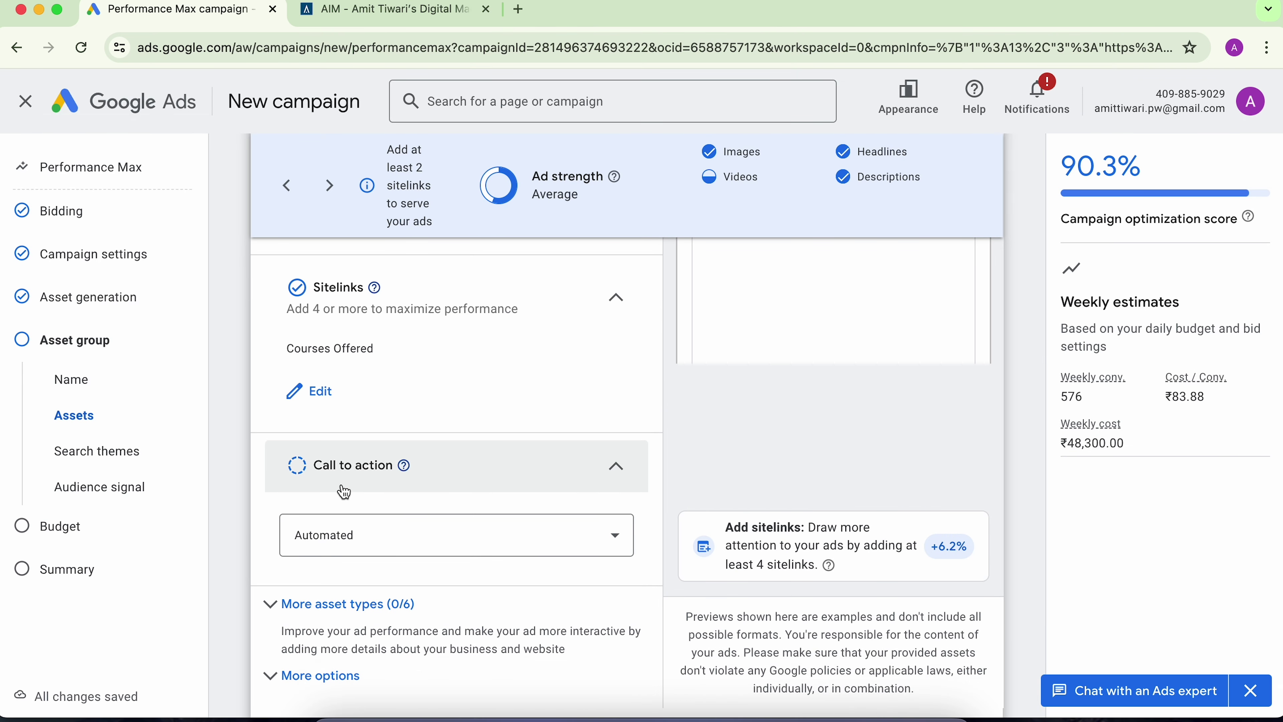
Step: Check the available call-to-action options and choose Automated (recommended)
{"action": "left_click", "coordinate": [348, 535]}
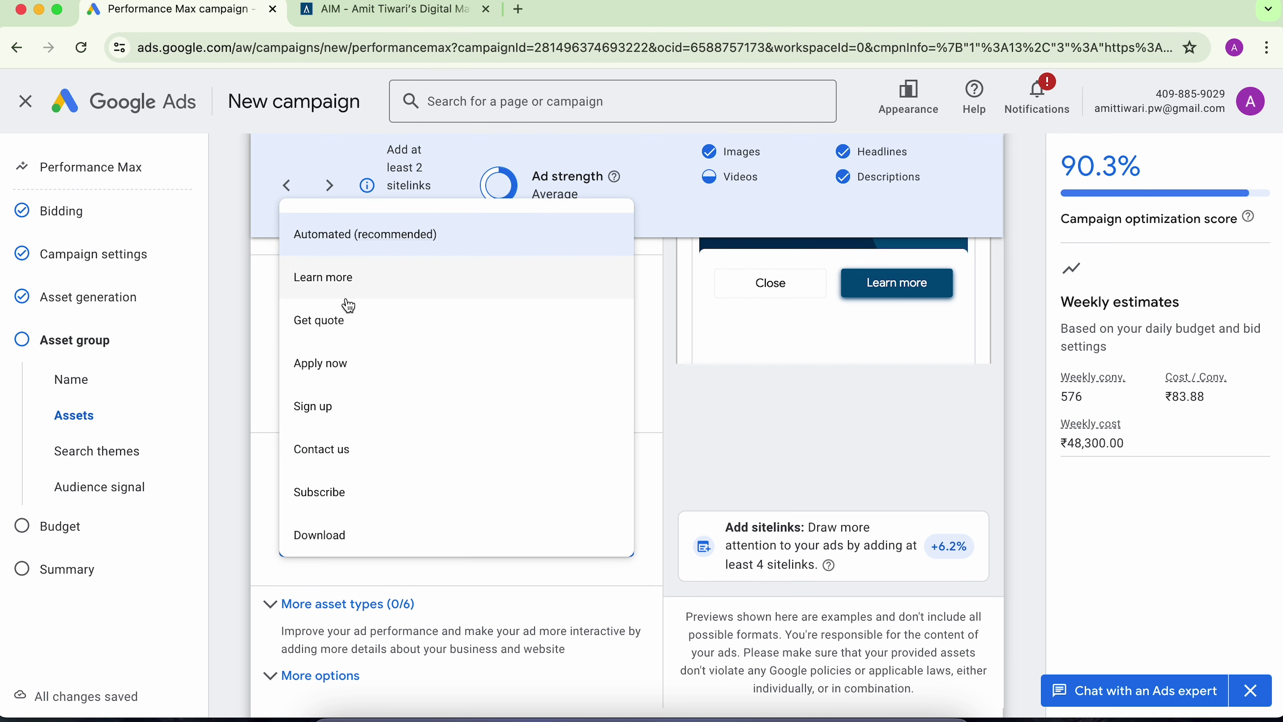
{"action": "scroll", "coordinate": [363, 346], "scroll_direction": "down", "scroll_amount": 1}
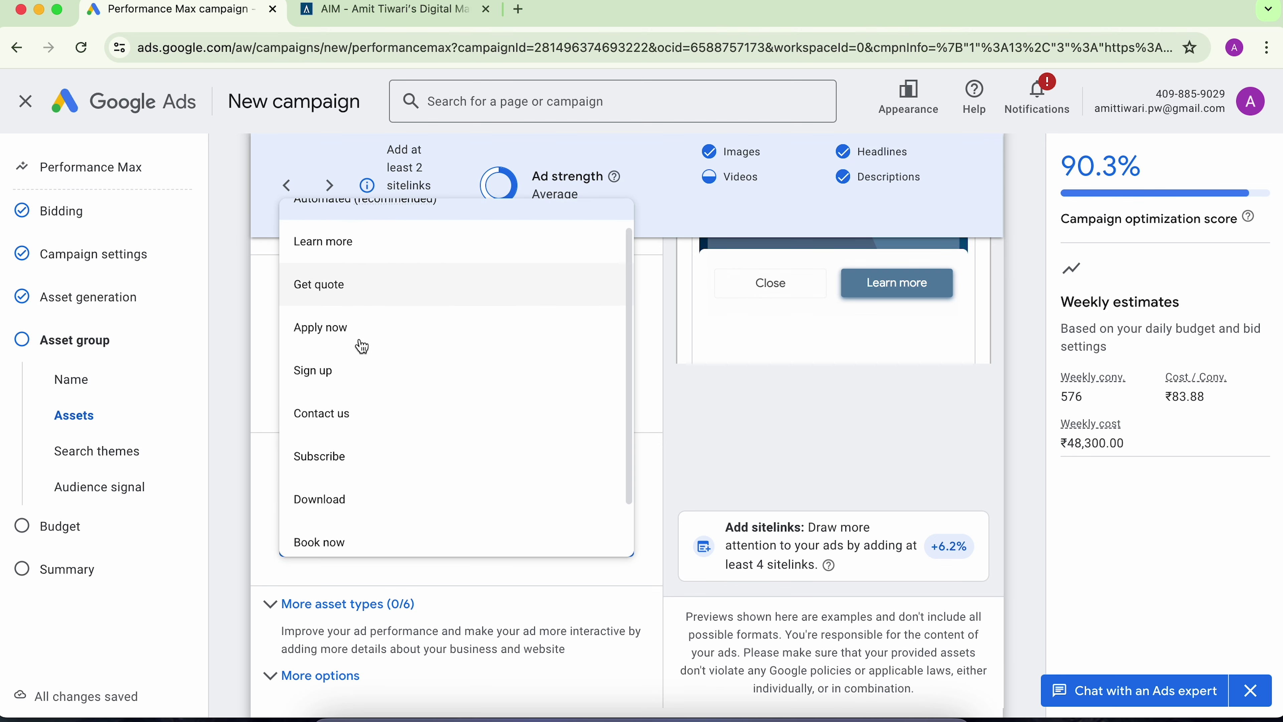
{"action": "scroll", "coordinate": [356, 402], "scroll_direction": "down", "scroll_amount": 1}
{"action": "scroll", "coordinate": [356, 402], "scroll_direction": "up", "scroll_amount": 2}
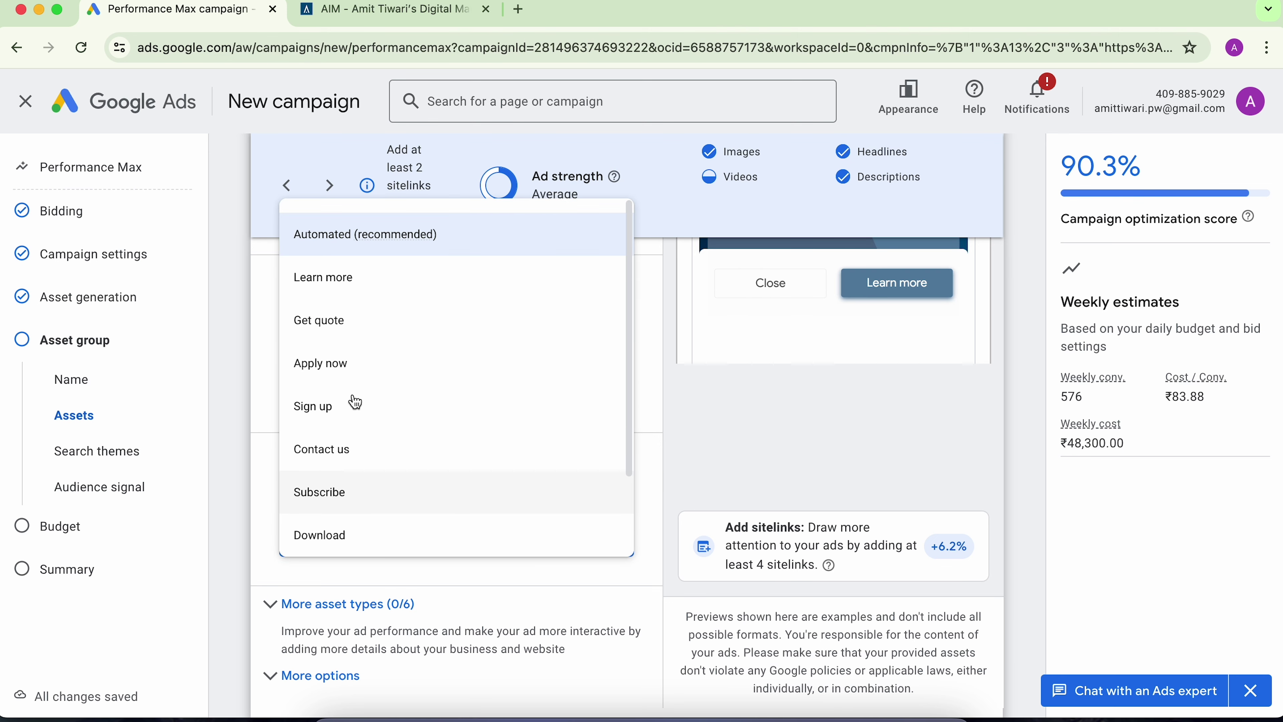
{"action": "left_click", "coordinate": [342, 245]}
Step: Look over the asset group's videos, sitelinks and images, and preview the YouTube in-feed video ad
{"action": "scroll", "coordinate": [244, 401], "scroll_direction": "down", "scroll_amount": 2}
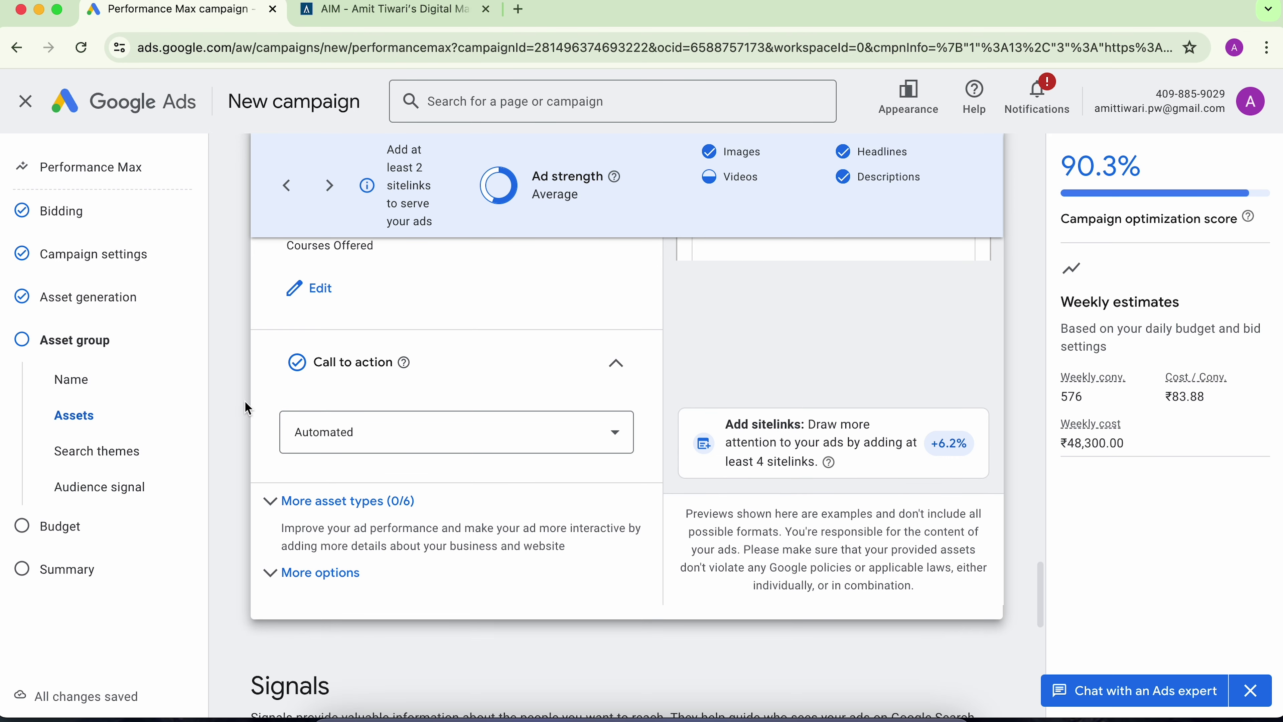
{"action": "scroll", "coordinate": [245, 402], "scroll_direction": "down", "scroll_amount": 5}
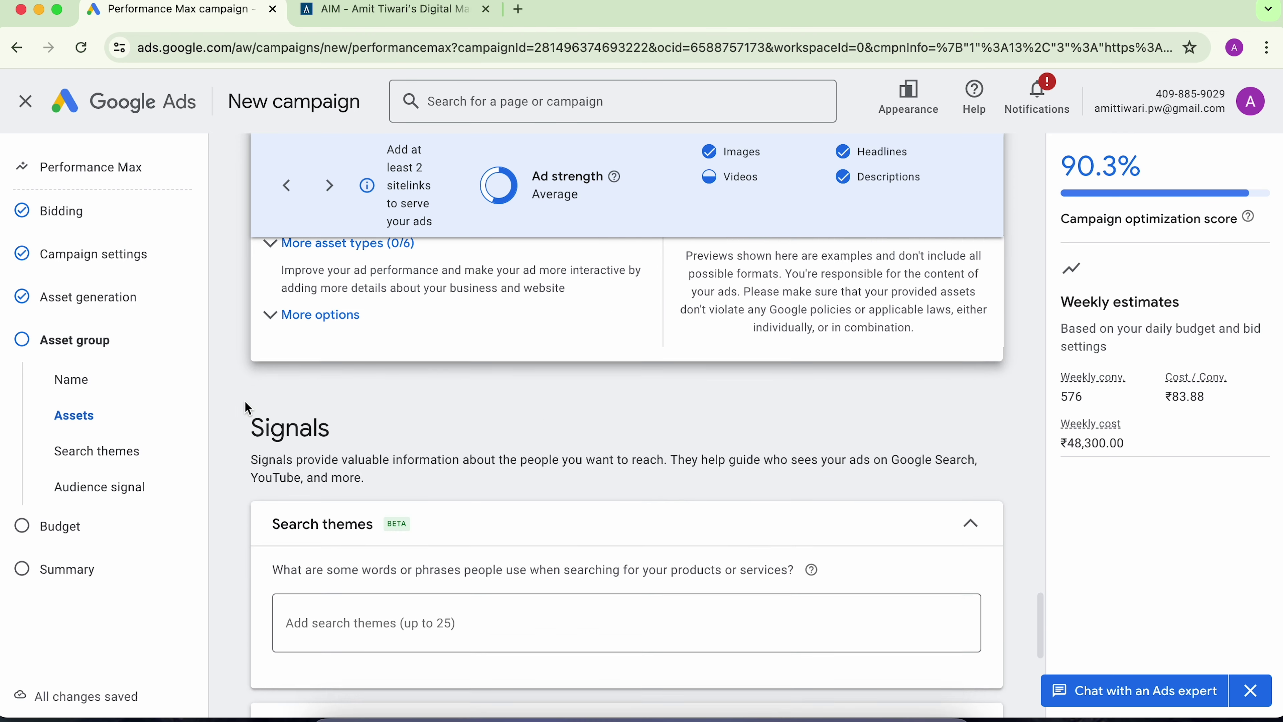
{"action": "scroll", "coordinate": [247, 408], "scroll_direction": "down", "scroll_amount": 2}
{"action": "scroll", "coordinate": [245, 402], "scroll_direction": "up", "scroll_amount": 9}
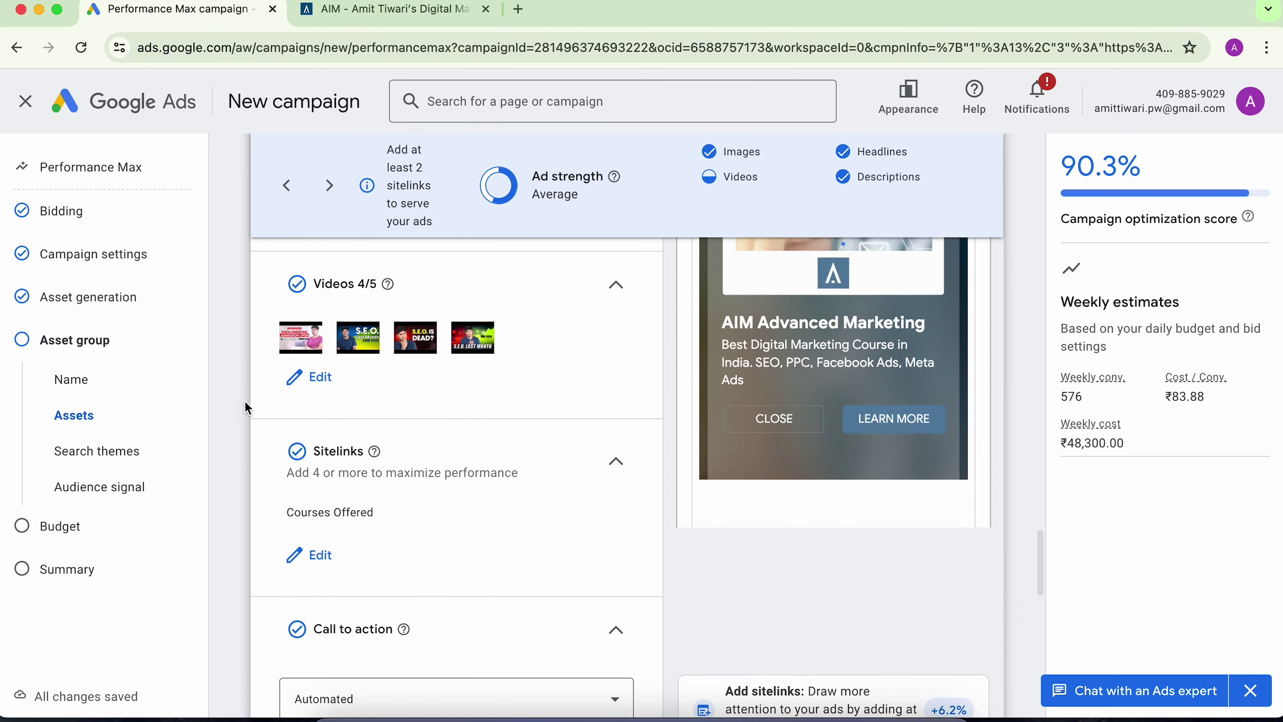
{"action": "scroll", "coordinate": [247, 407], "scroll_direction": "up", "scroll_amount": 12}
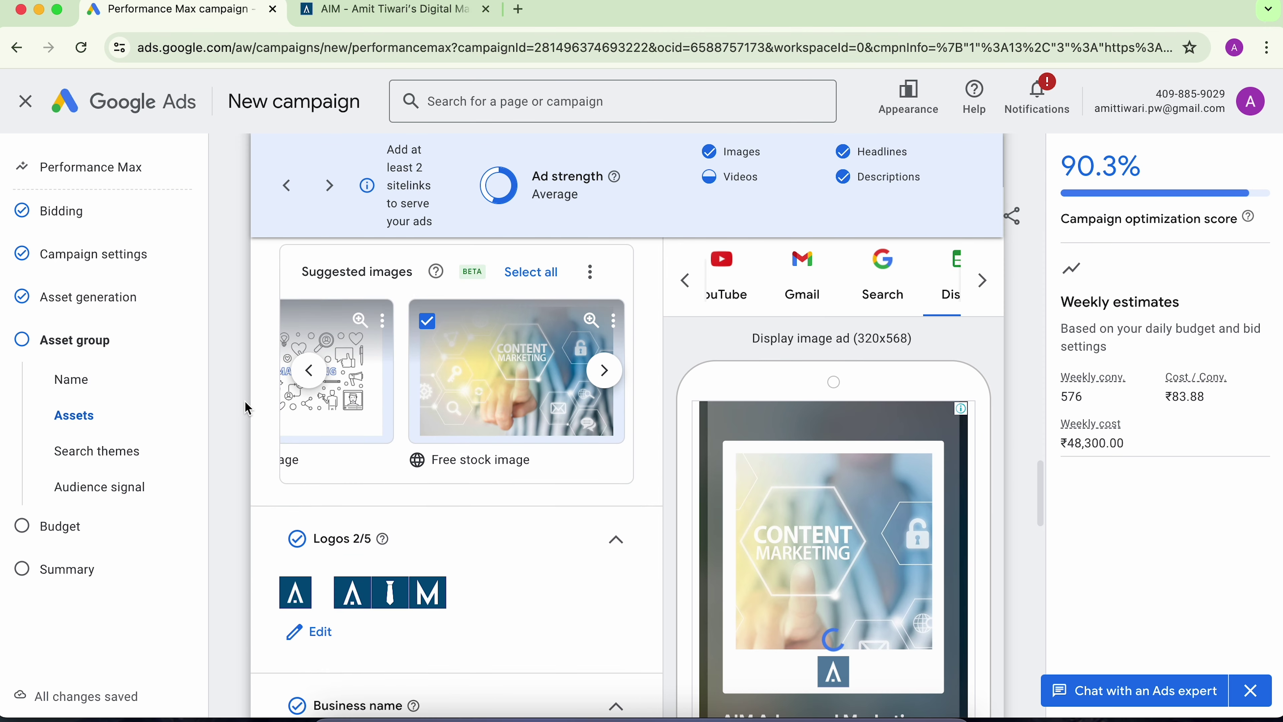
{"action": "scroll", "coordinate": [245, 400], "scroll_direction": "up", "scroll_amount": 2}
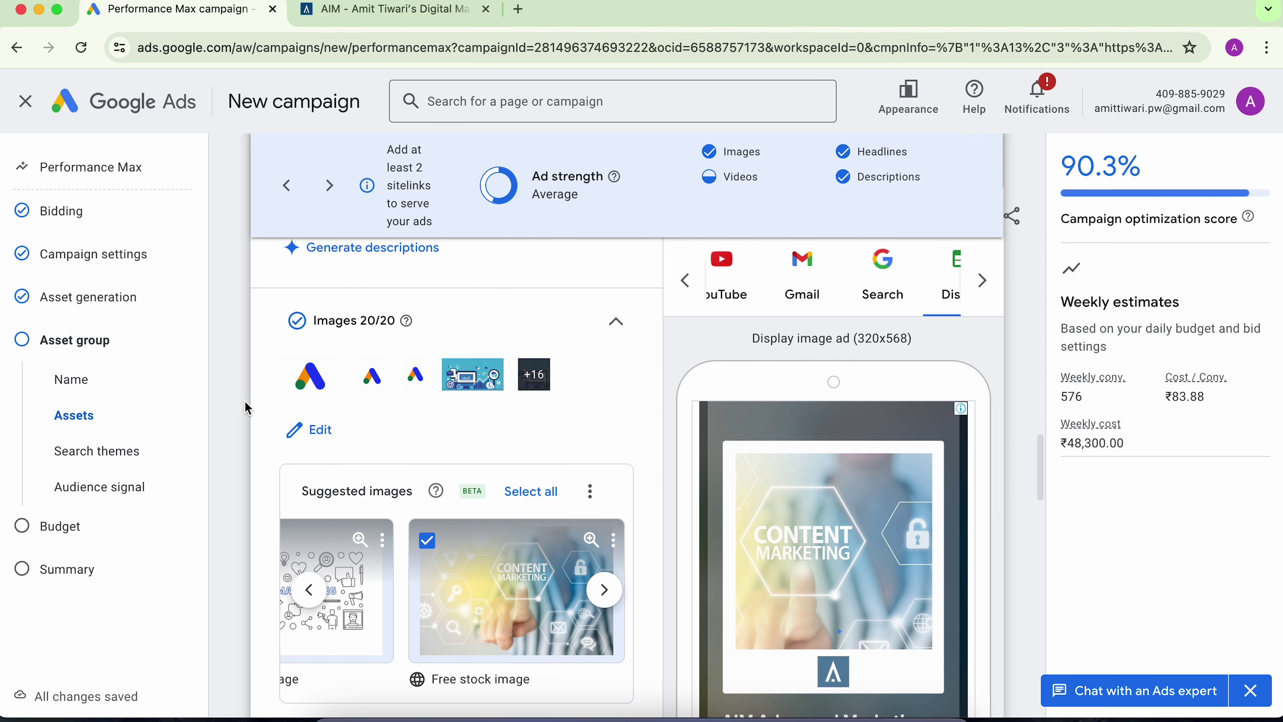
{"action": "left_click", "coordinate": [686, 282]}
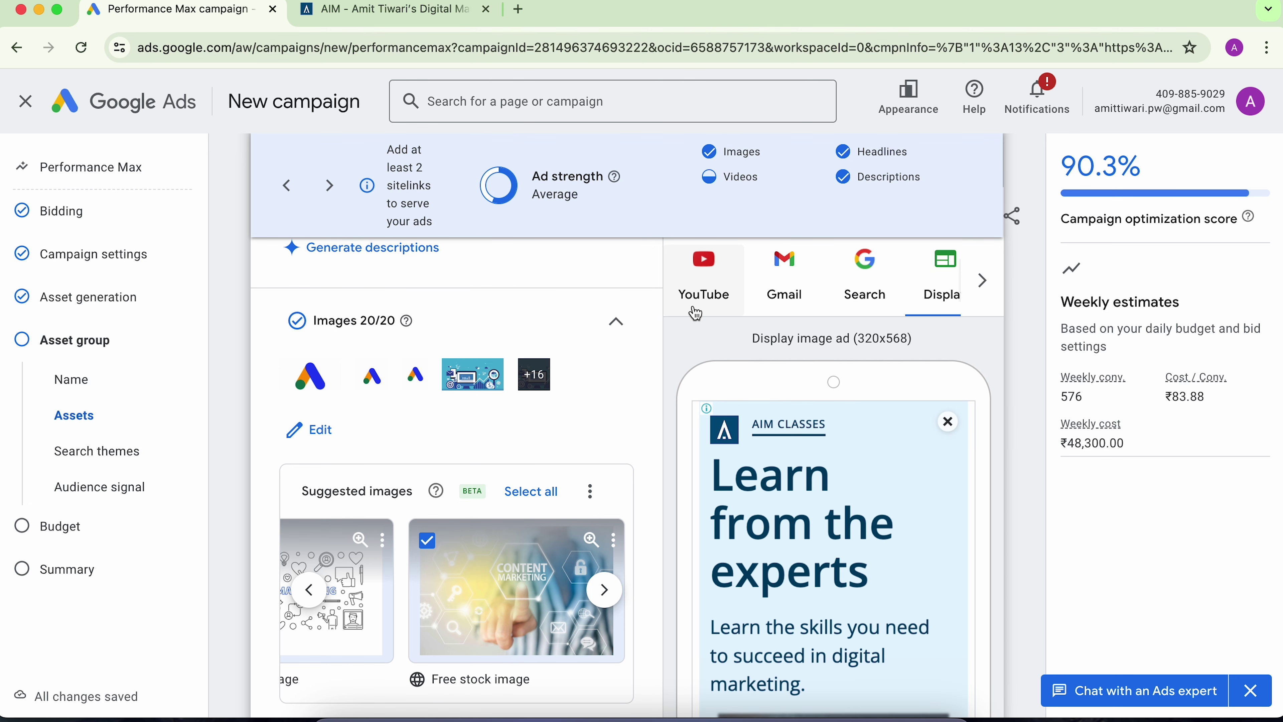
{"action": "left_click", "coordinate": [715, 286]}
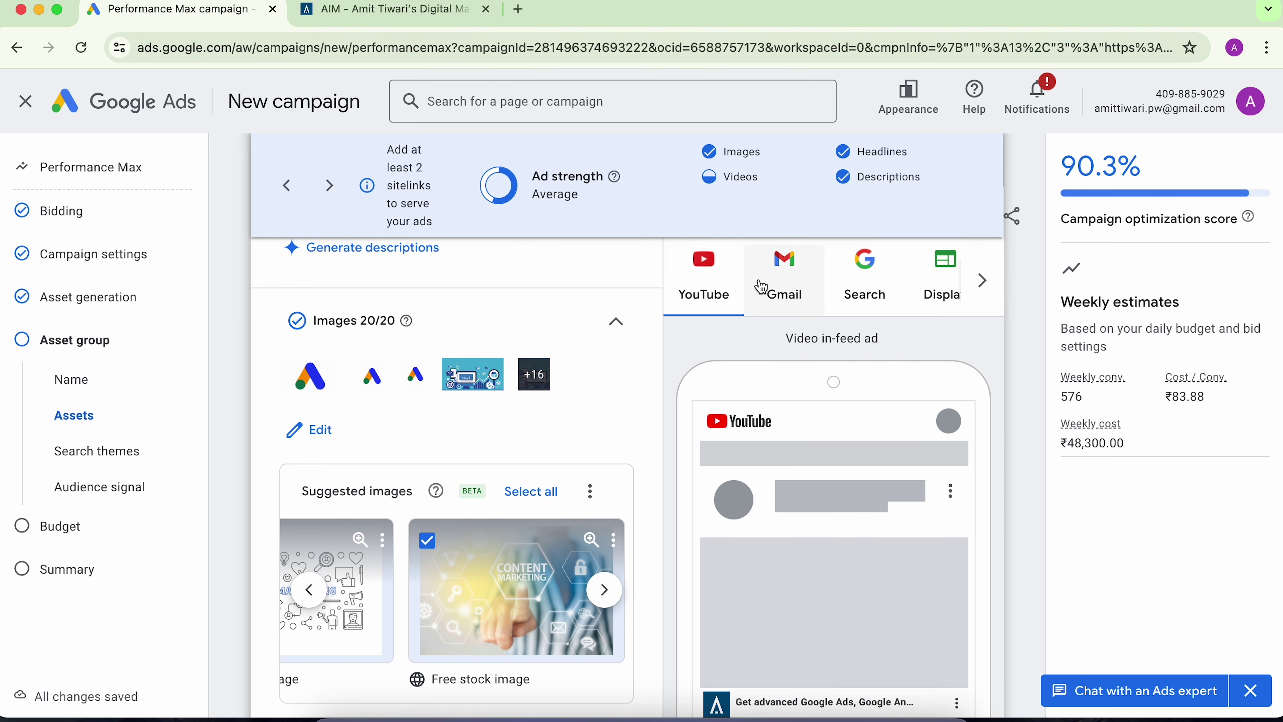
{"action": "scroll", "coordinate": [727, 334], "scroll_direction": "down", "scroll_amount": 1}
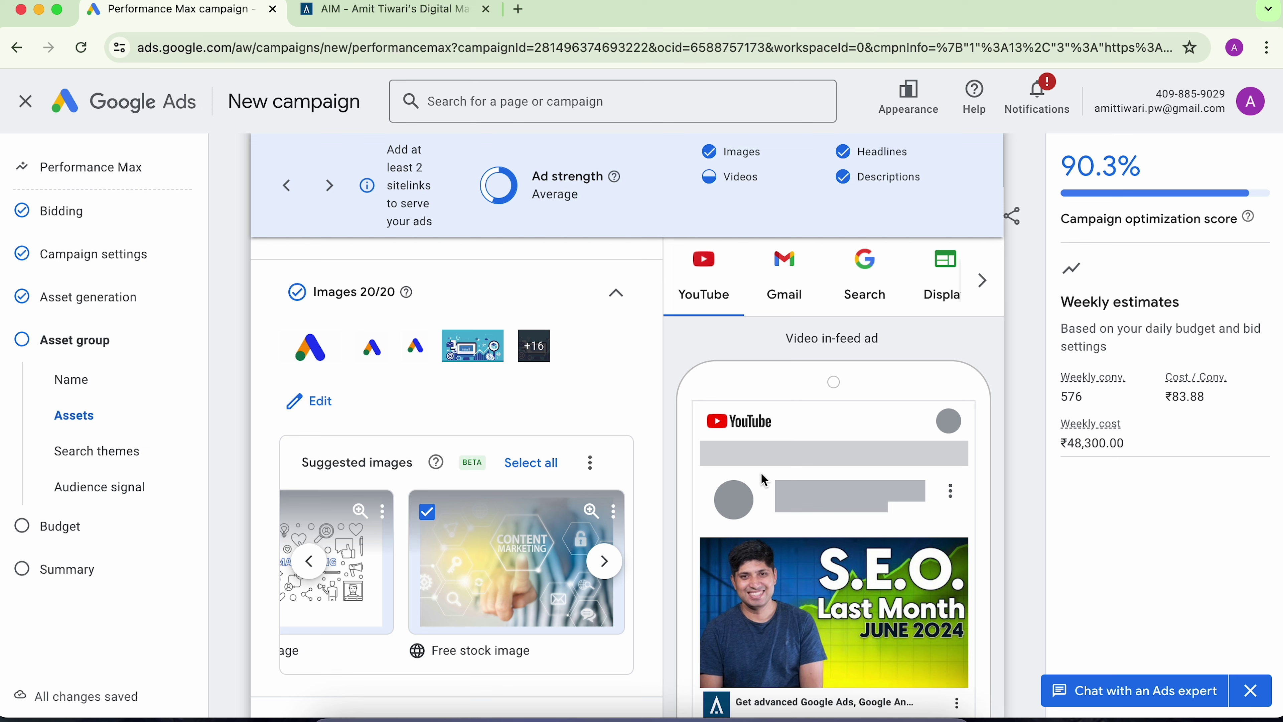
Step: Preview the Gmail ad in its open and closed forms, the Search ad, and the Display image ad
{"action": "left_click", "coordinate": [796, 282]}
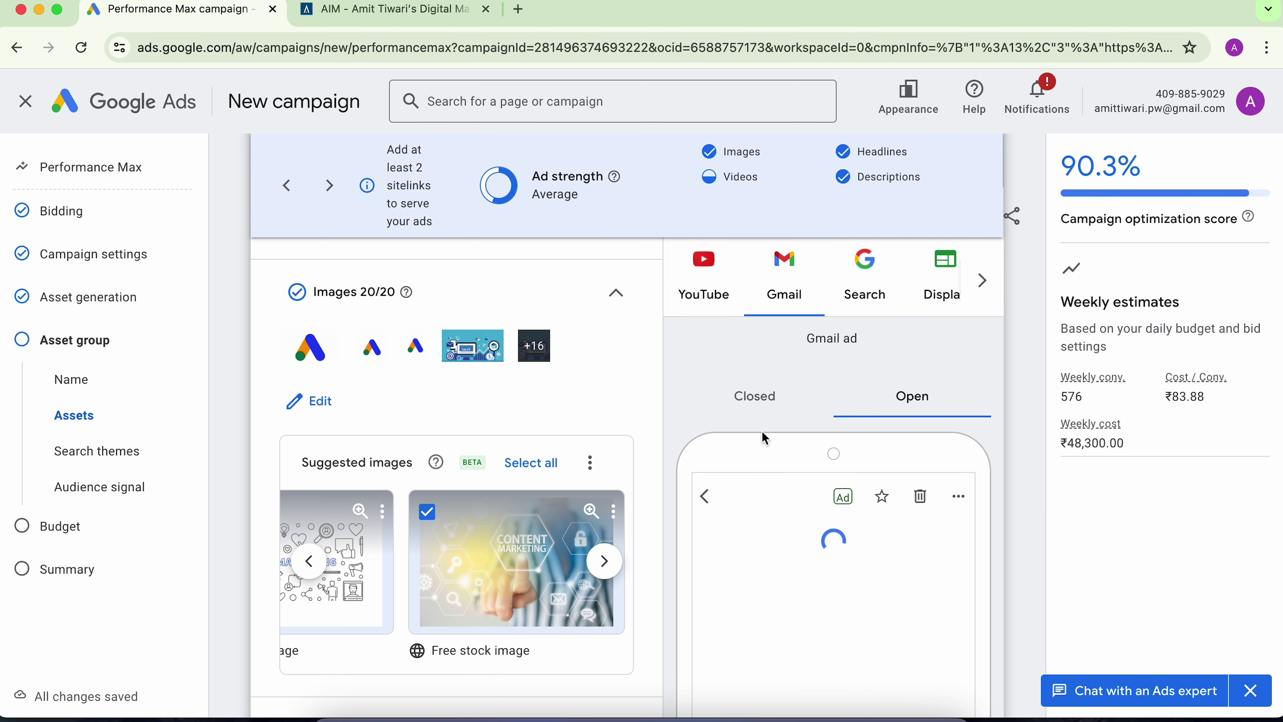
{"action": "scroll", "coordinate": [762, 435], "scroll_direction": "down", "scroll_amount": 2}
{"action": "scroll", "coordinate": [762, 449], "scroll_direction": "down", "scroll_amount": 3}
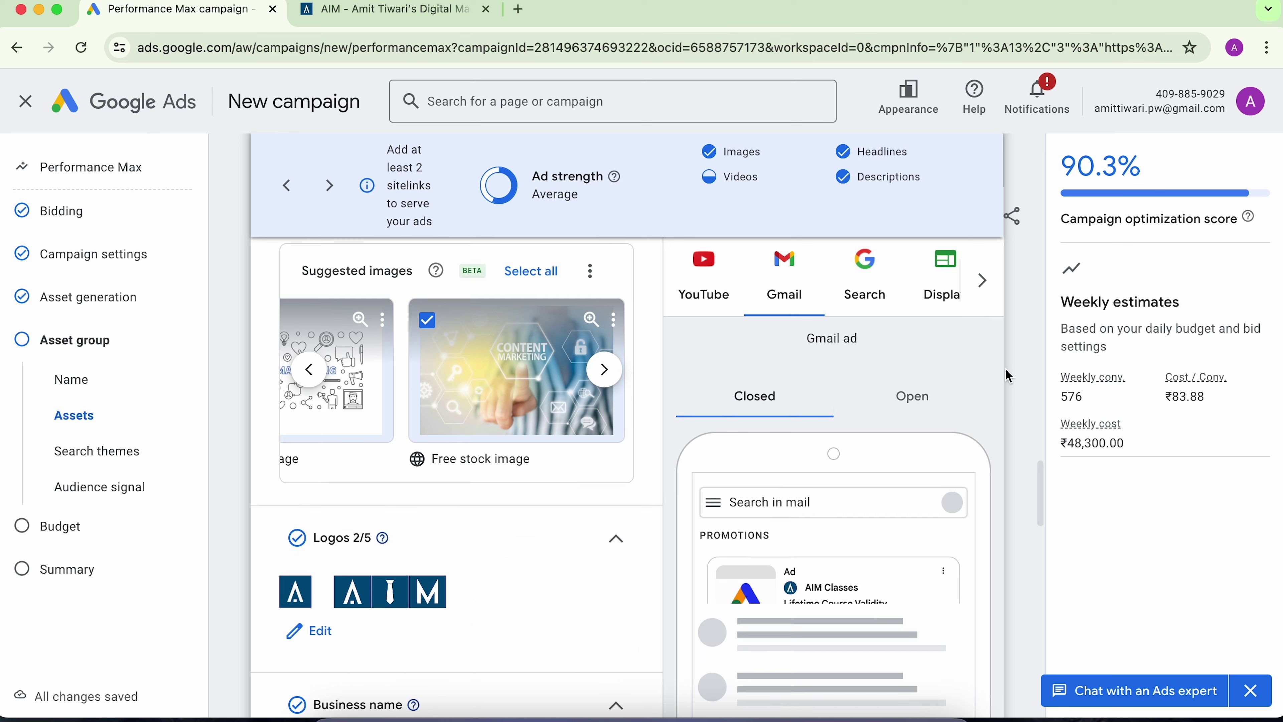
{"action": "left_click", "coordinate": [896, 395]}
{"action": "left_click", "coordinate": [741, 398]}
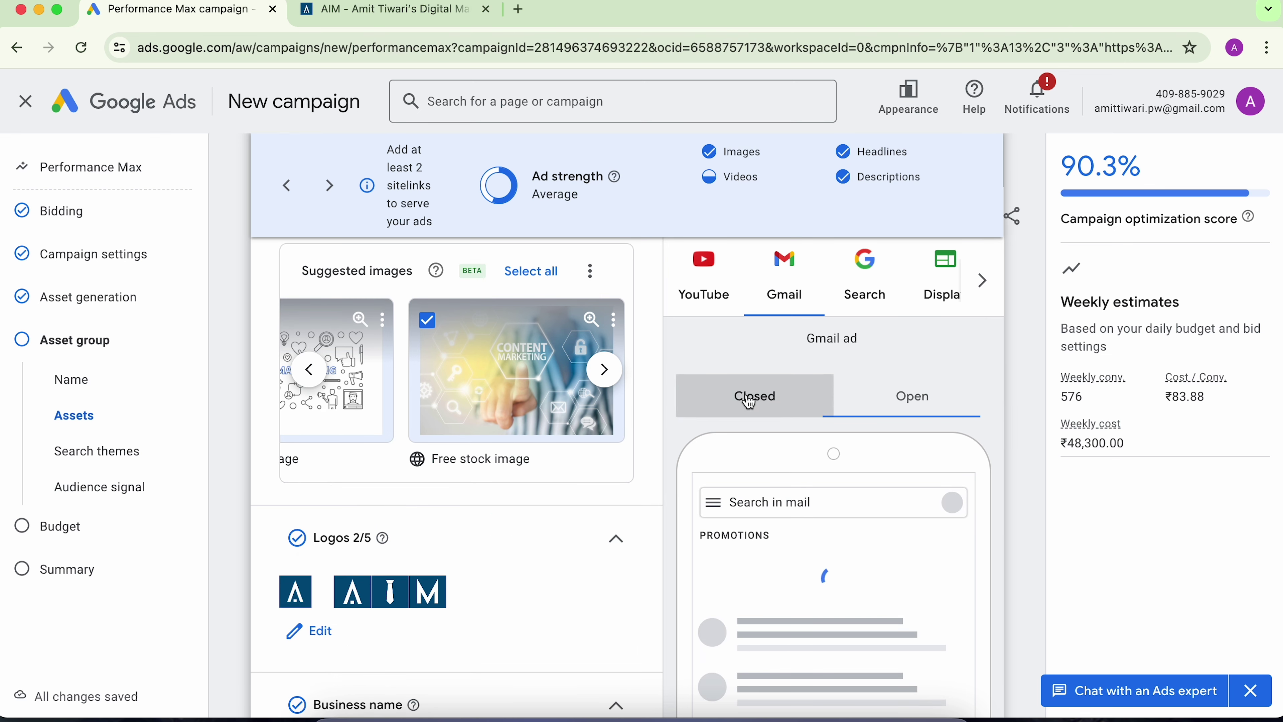
{"action": "left_click", "coordinate": [861, 290]}
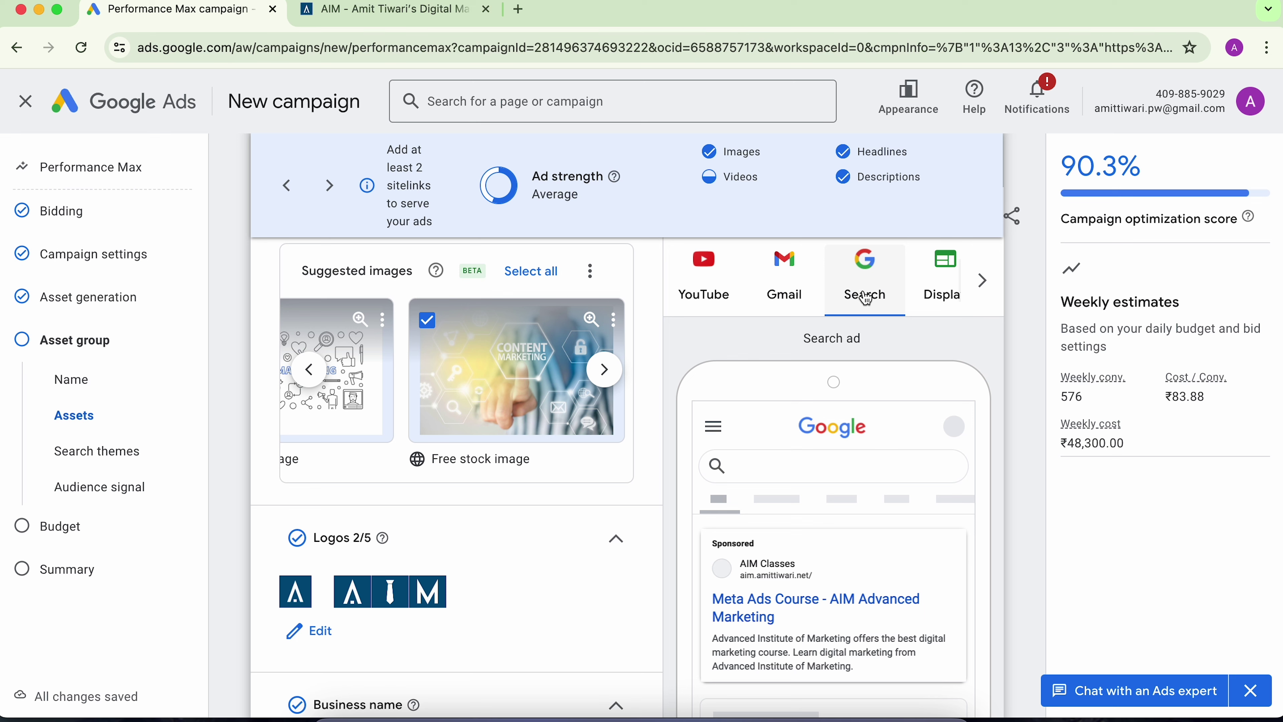
{"action": "left_click", "coordinate": [942, 297]}
{"action": "scroll", "coordinate": [828, 569], "scroll_direction": "down", "scroll_amount": 4}
{"action": "scroll", "coordinate": [909, 387], "scroll_direction": "up", "scroll_amount": 3}
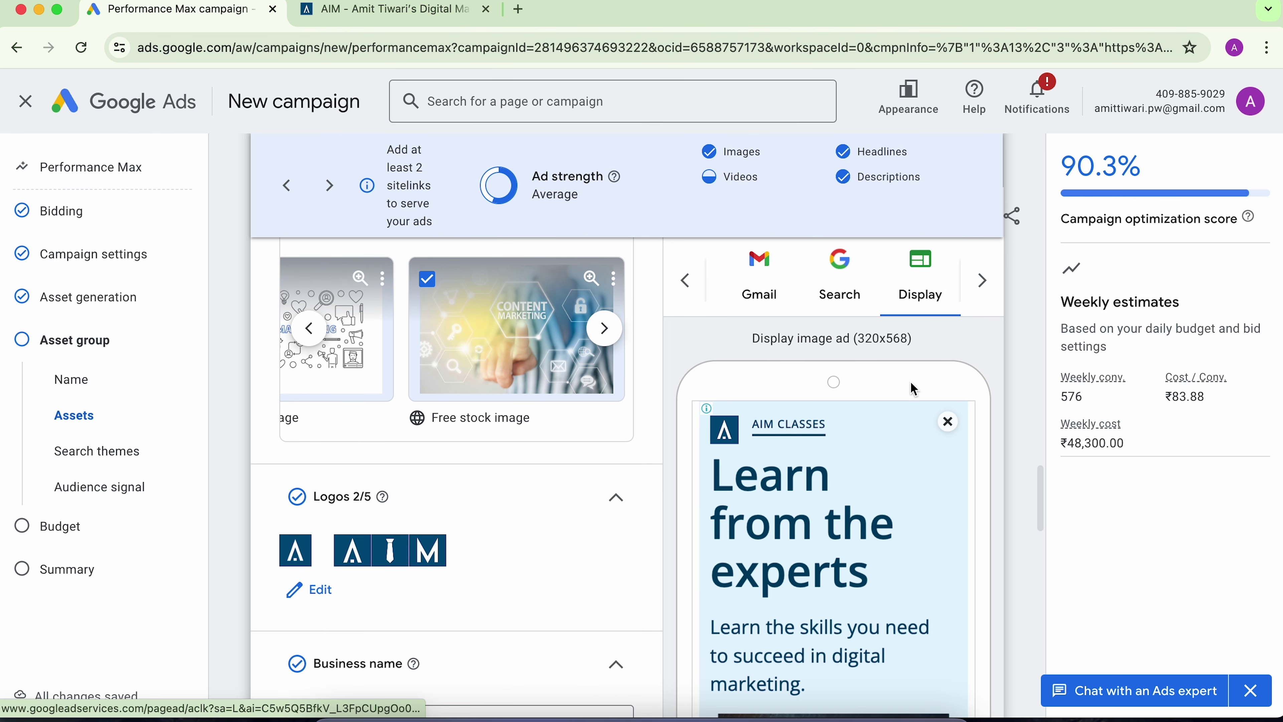
Step: Preview the Discover ad and look over the asset group's descriptions, images, sitelinks and call to action
{"action": "left_click", "coordinate": [984, 283]}
{"action": "left_click", "coordinate": [984, 293]}
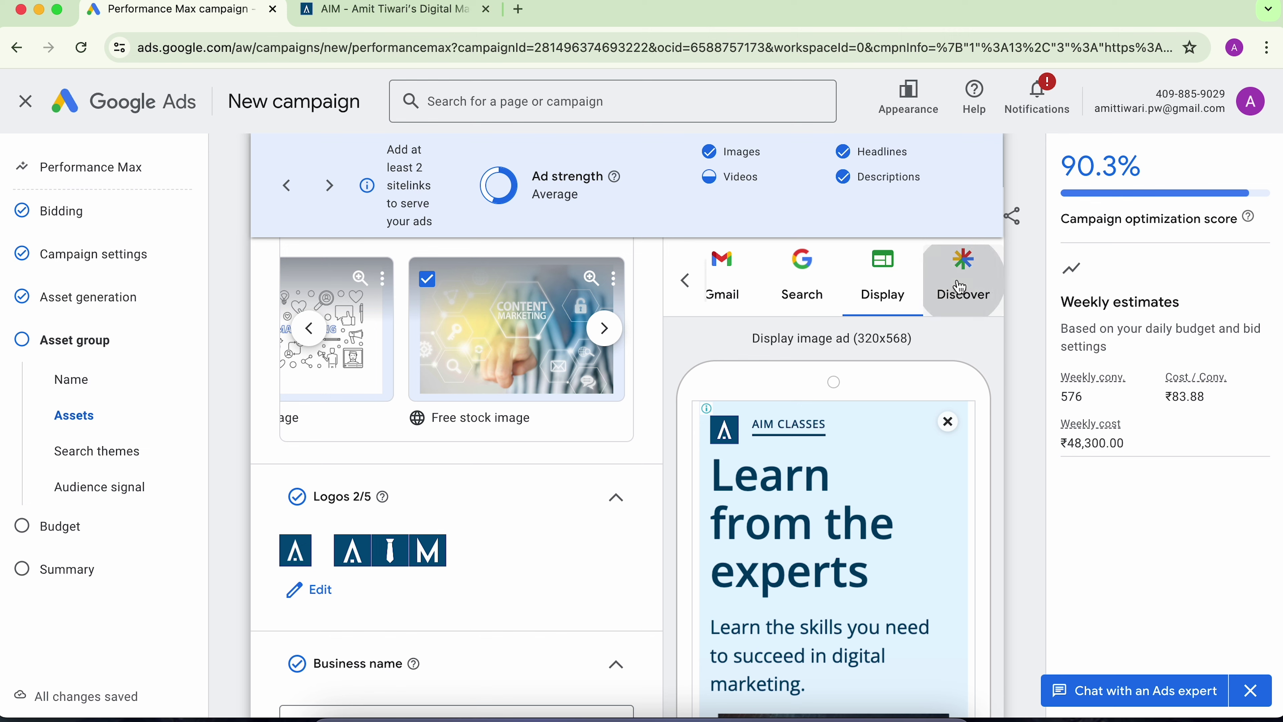
{"action": "scroll", "coordinate": [882, 496], "scroll_direction": "down", "scroll_amount": 3}
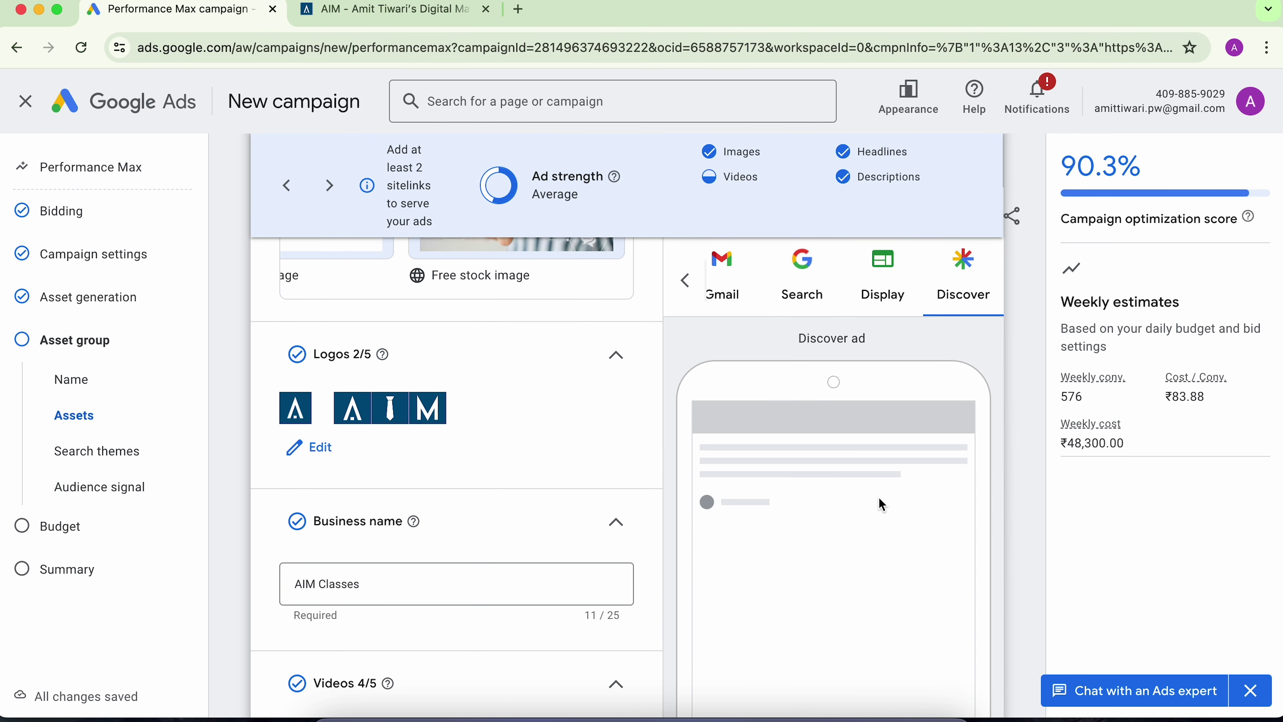
{"action": "scroll", "coordinate": [616, 496], "scroll_direction": "down", "scroll_amount": 10}
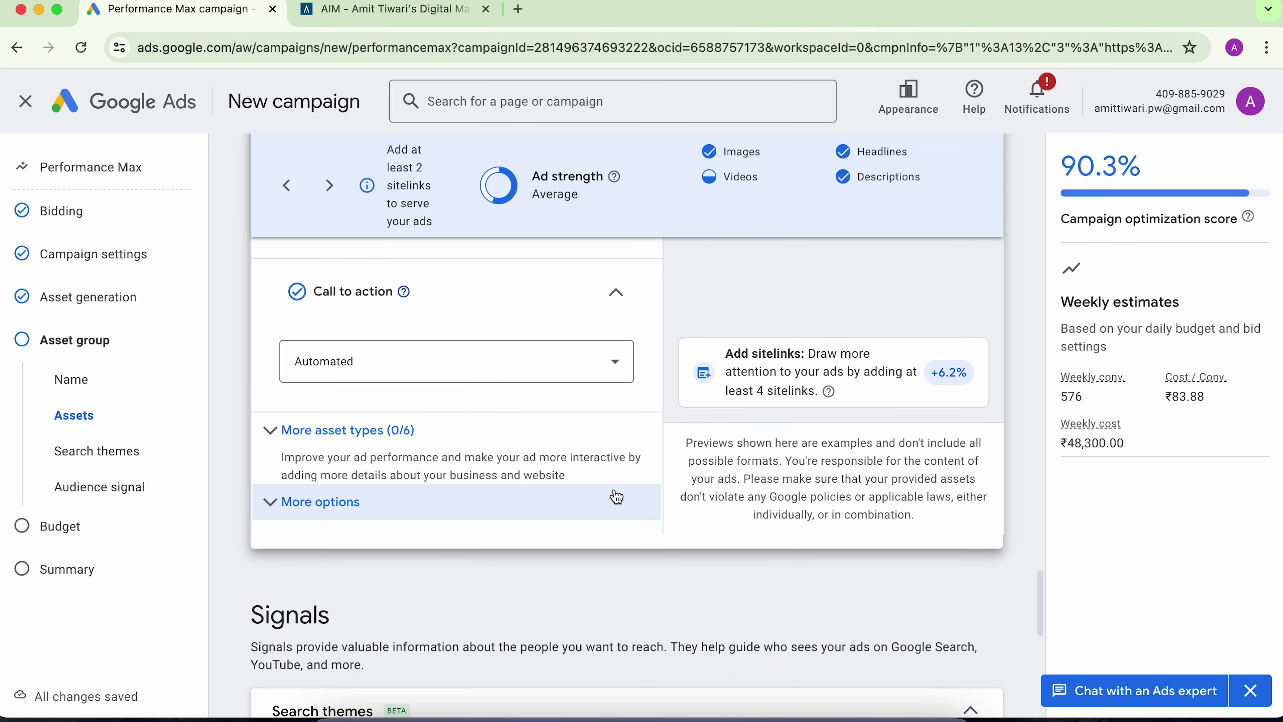
{"action": "scroll", "coordinate": [616, 496], "scroll_direction": "up", "scroll_amount": 10}
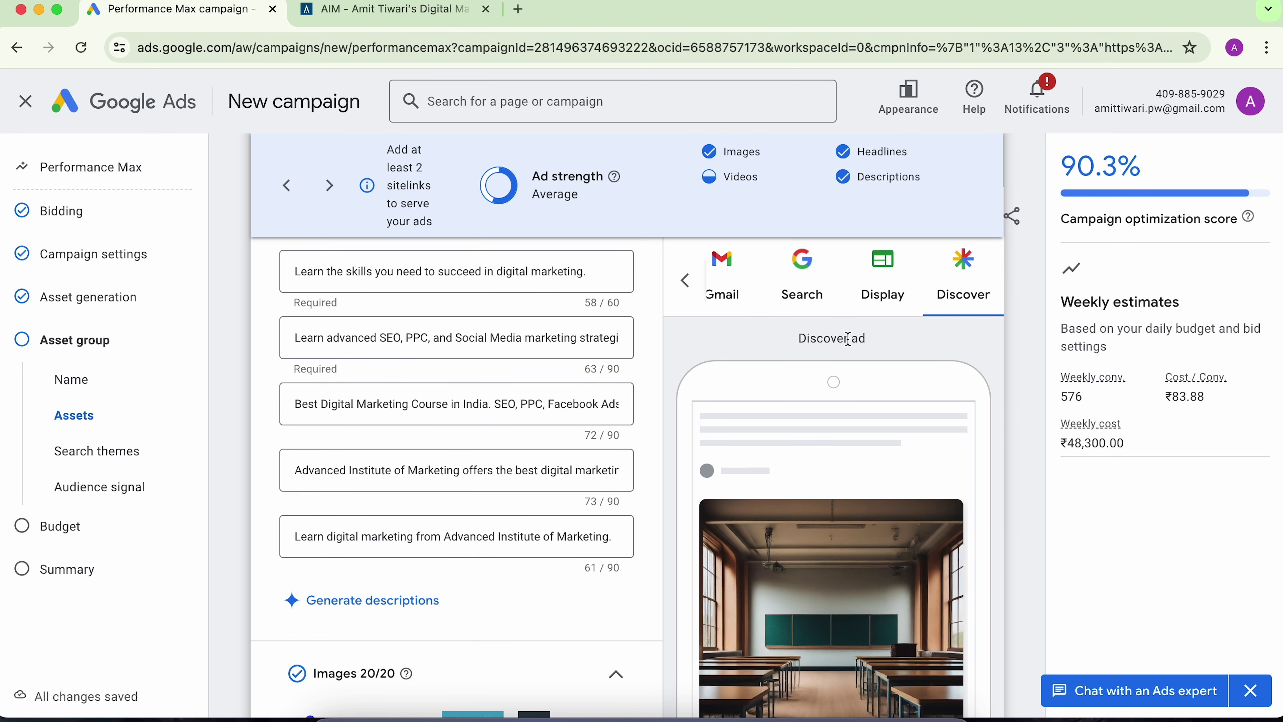
{"action": "scroll", "coordinate": [462, 559], "scroll_direction": "down", "scroll_amount": 10}
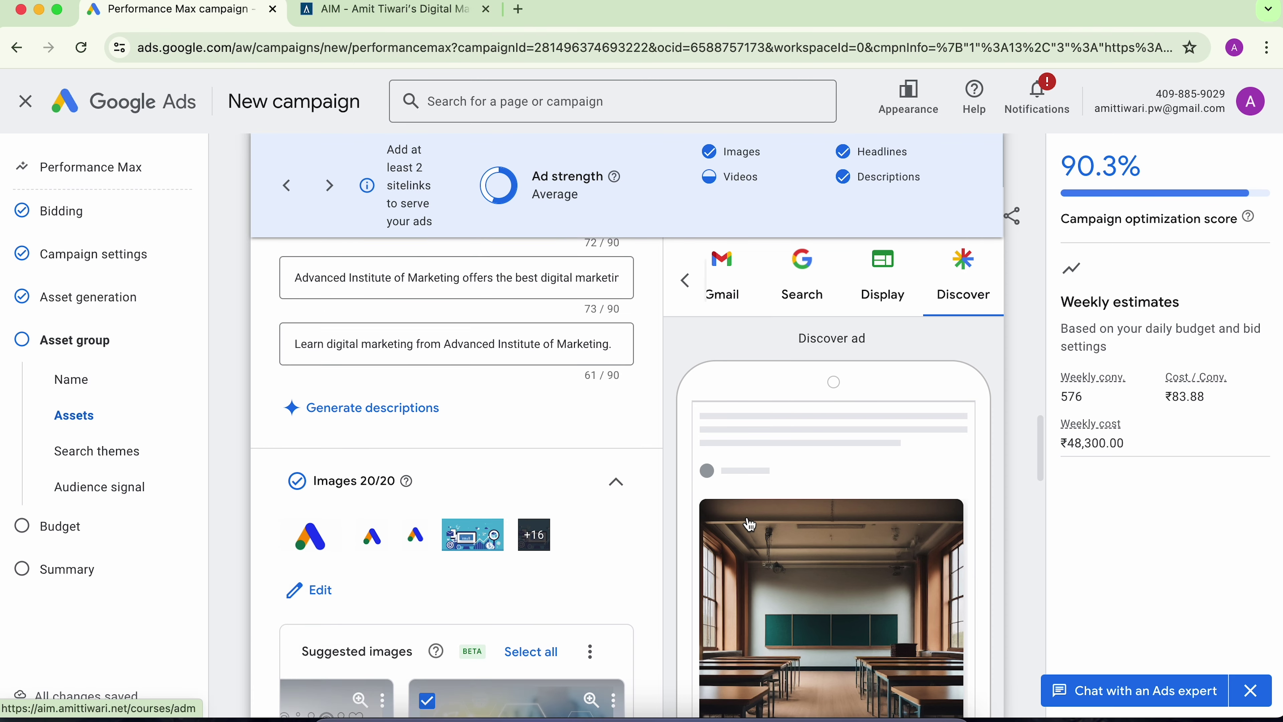
{"action": "scroll", "coordinate": [460, 556], "scroll_direction": "down", "scroll_amount": 15}
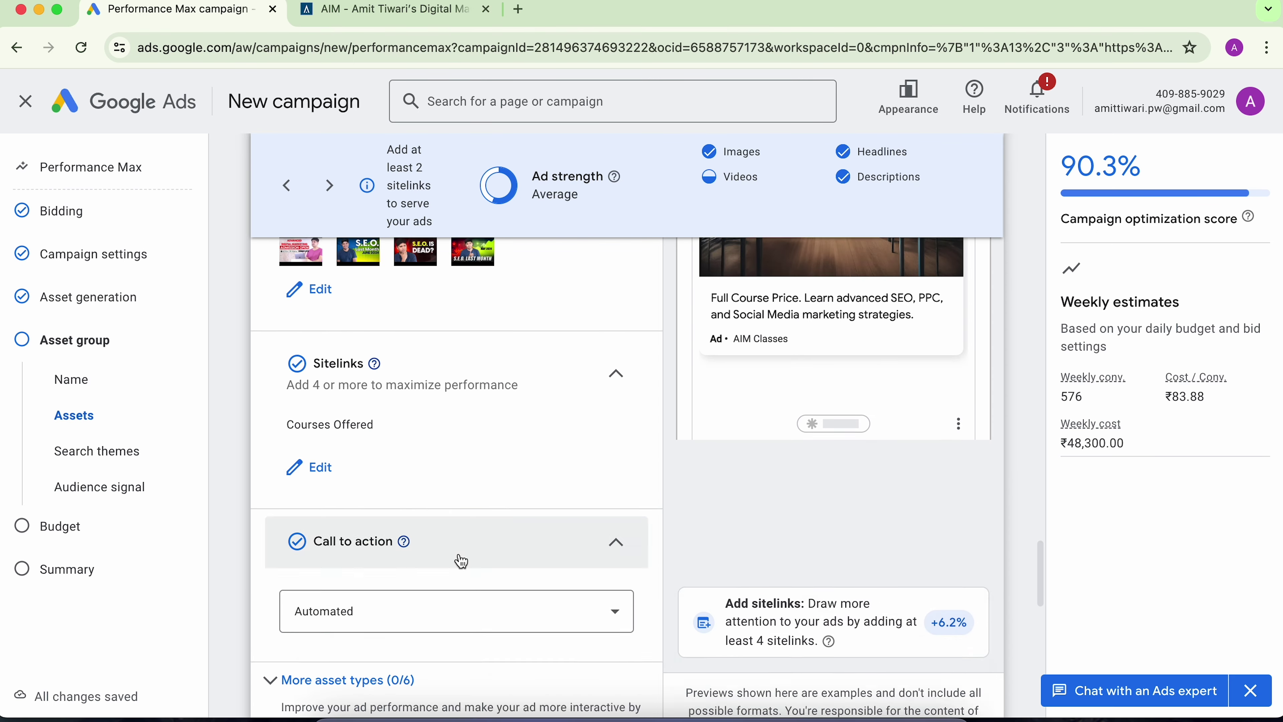
Step: Add "digital marketing course" and "learn digital marketing" as search themes in the asset group's signals
{"action": "scroll", "coordinate": [463, 559], "scroll_direction": "down", "scroll_amount": 1}
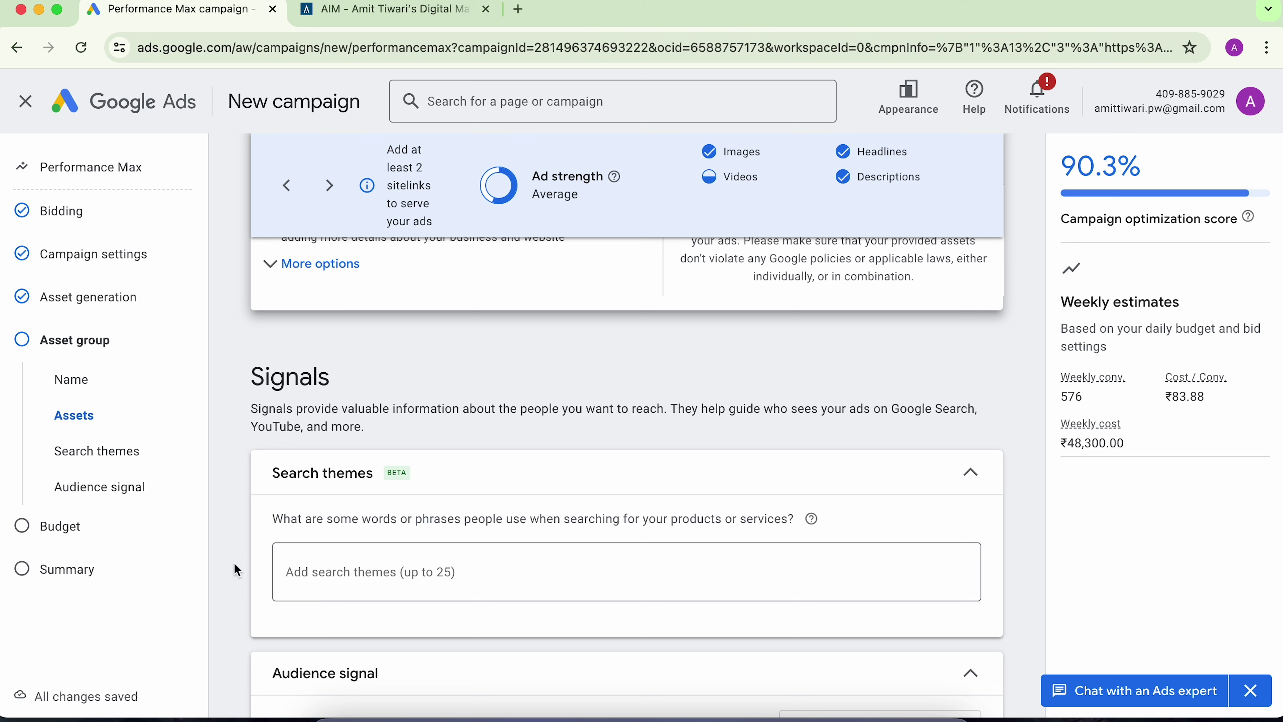
{"action": "left_click", "coordinate": [355, 572]}
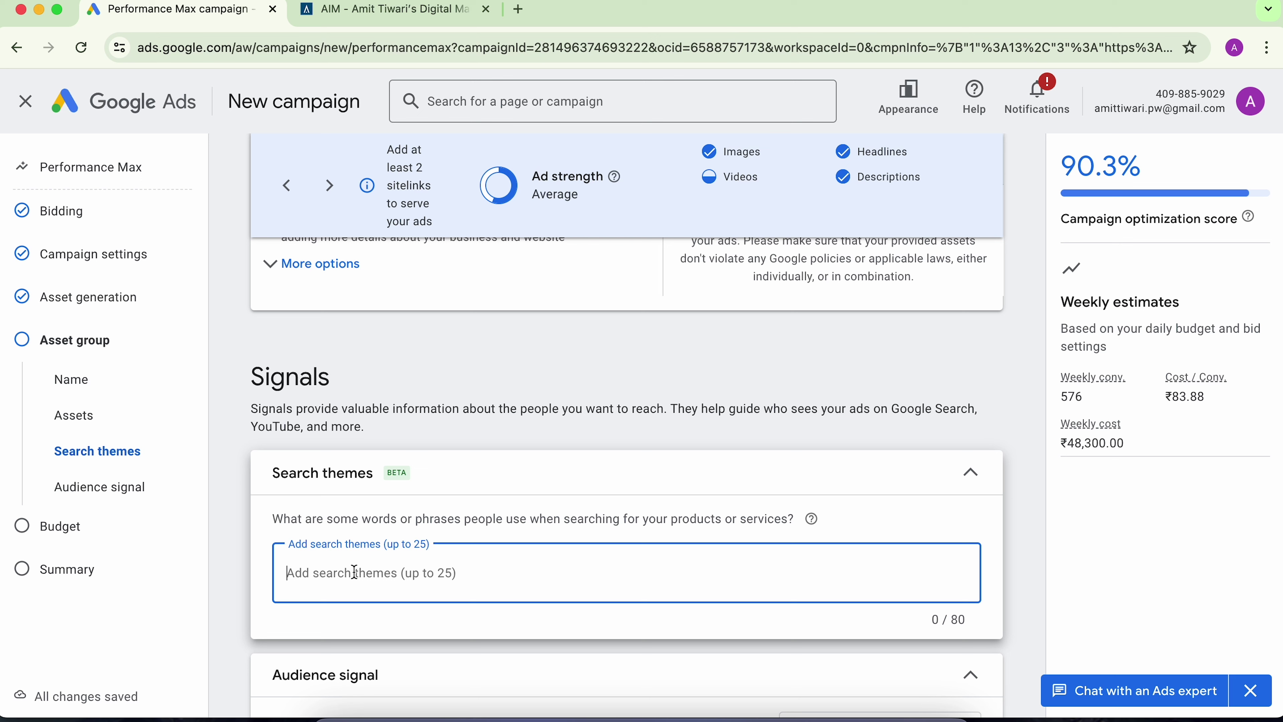
{"action": "type", "text": "digital mark"}
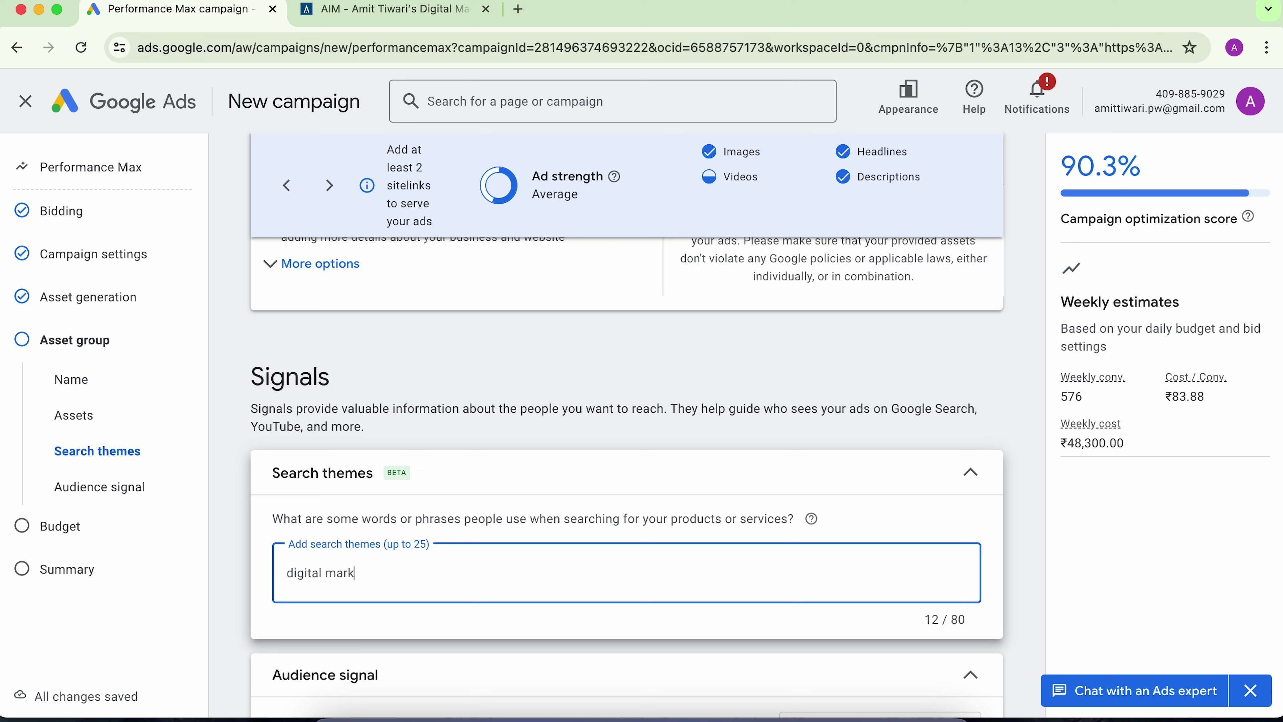
{"action": "type", "text": "eting course"}
{"action": "type", "text": ","}
{"action": "key", "text": "BackSpace"}
{"action": "key", "text": "Return"}
{"action": "type", "text": "learn digital marketing"}
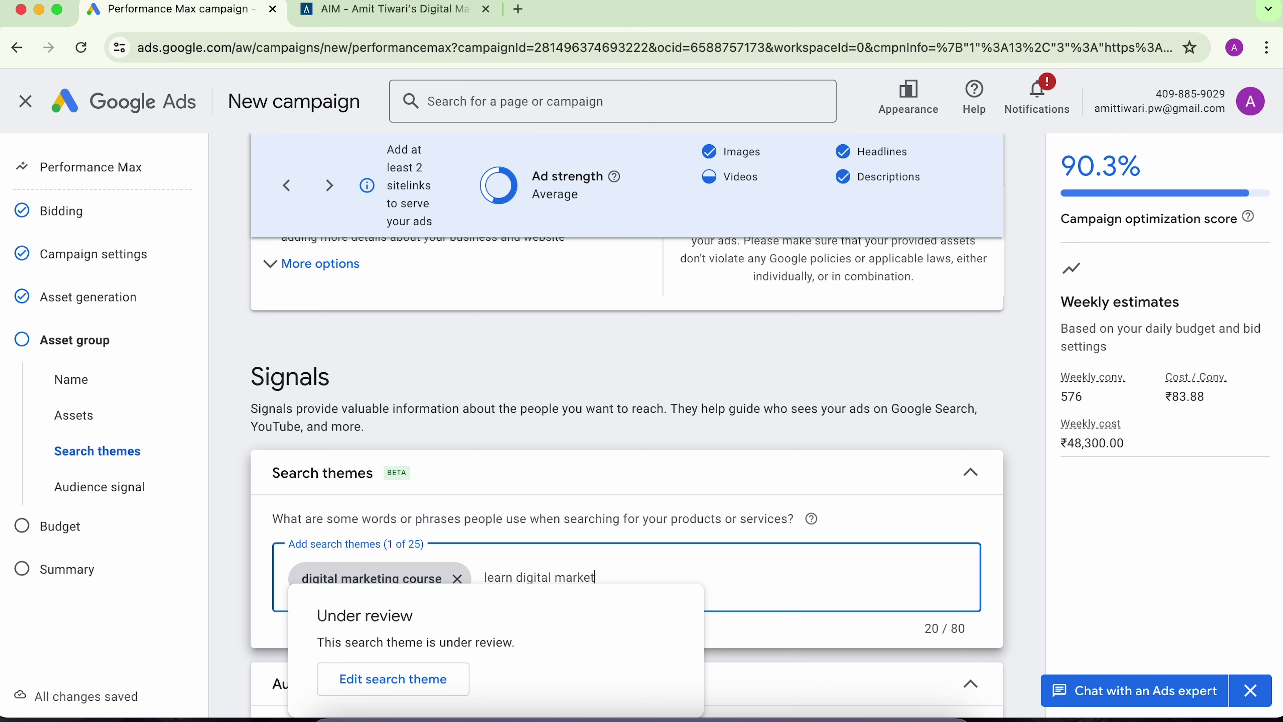
{"action": "key", "text": "Return"}
Step: Add "seo course" and "advanced seo course" to the search themes
{"action": "type", "text": "seo course"}
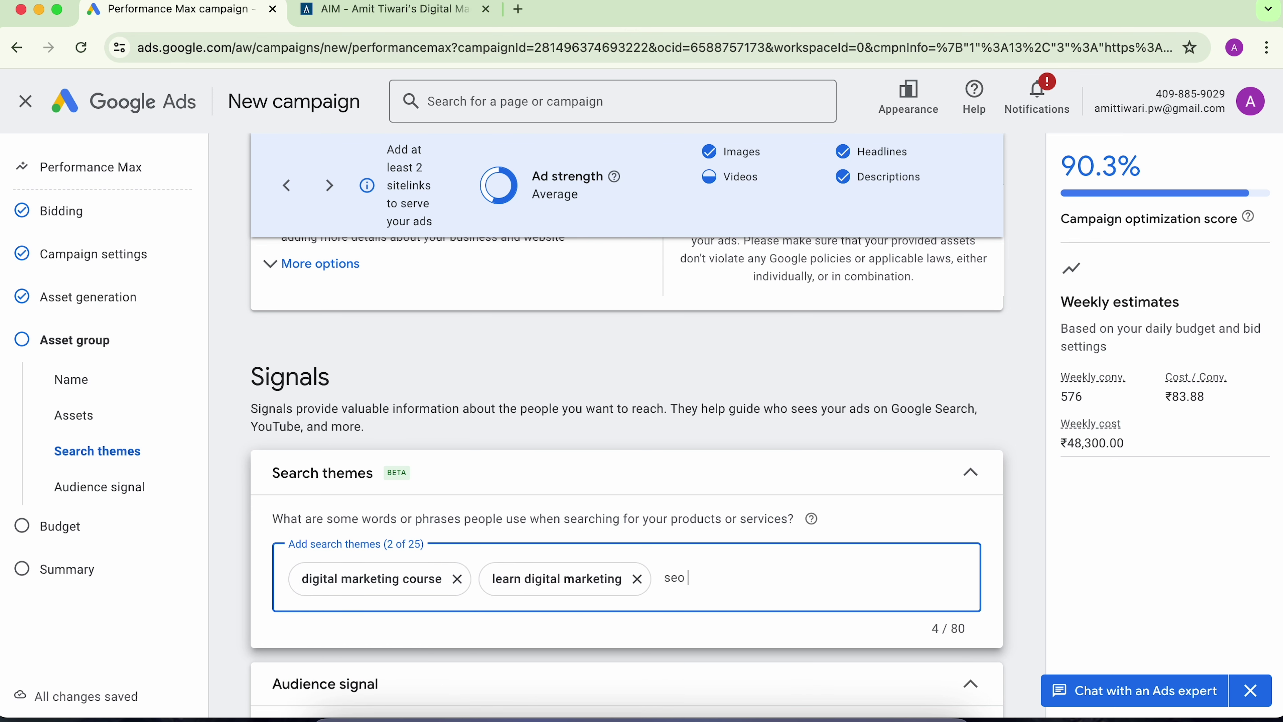
{"action": "key", "text": "Return"}
{"action": "type", "text": "advanced seo cours"}
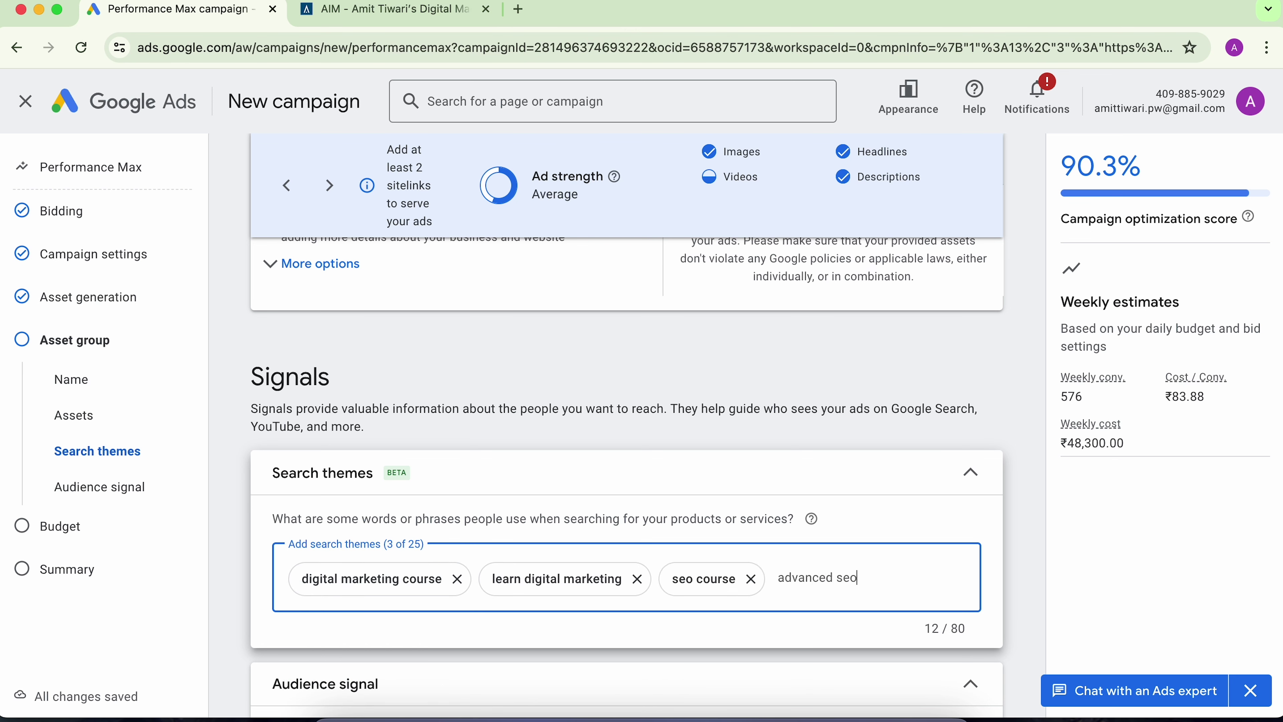
{"action": "type", "text": "e"}
{"action": "key", "text": "Return"}
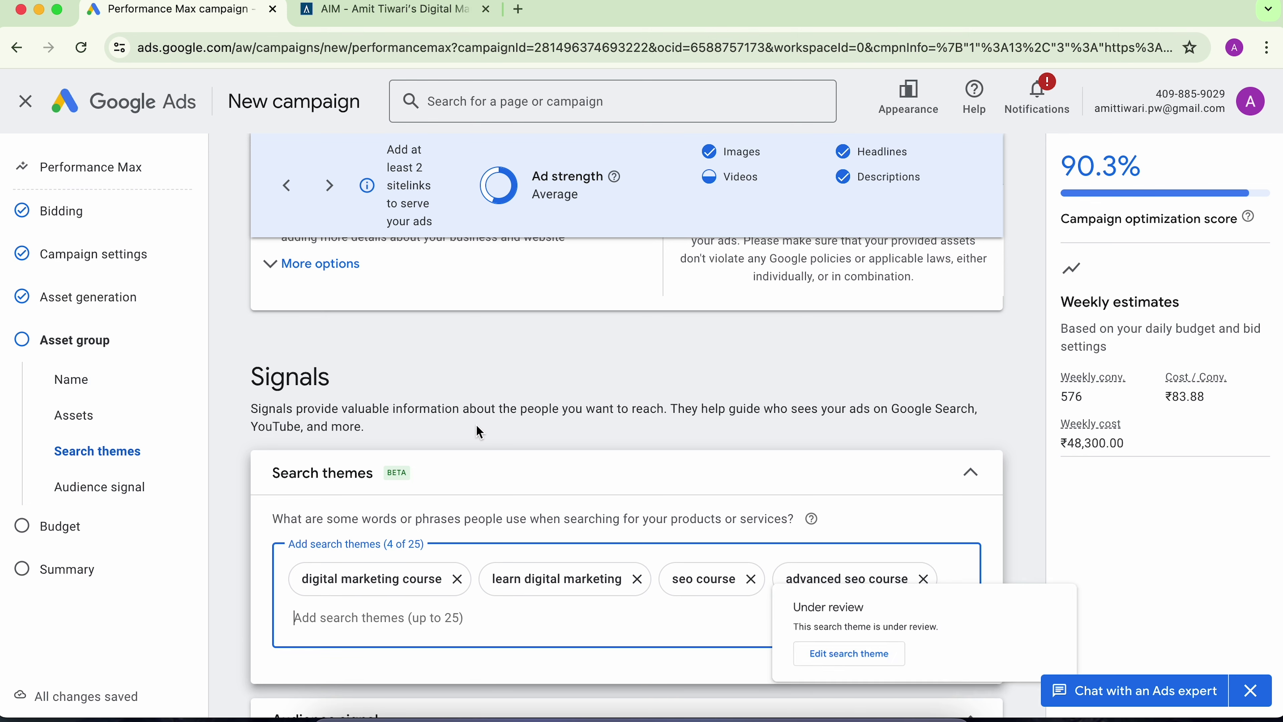
{"action": "left_click", "coordinate": [277, 407]}
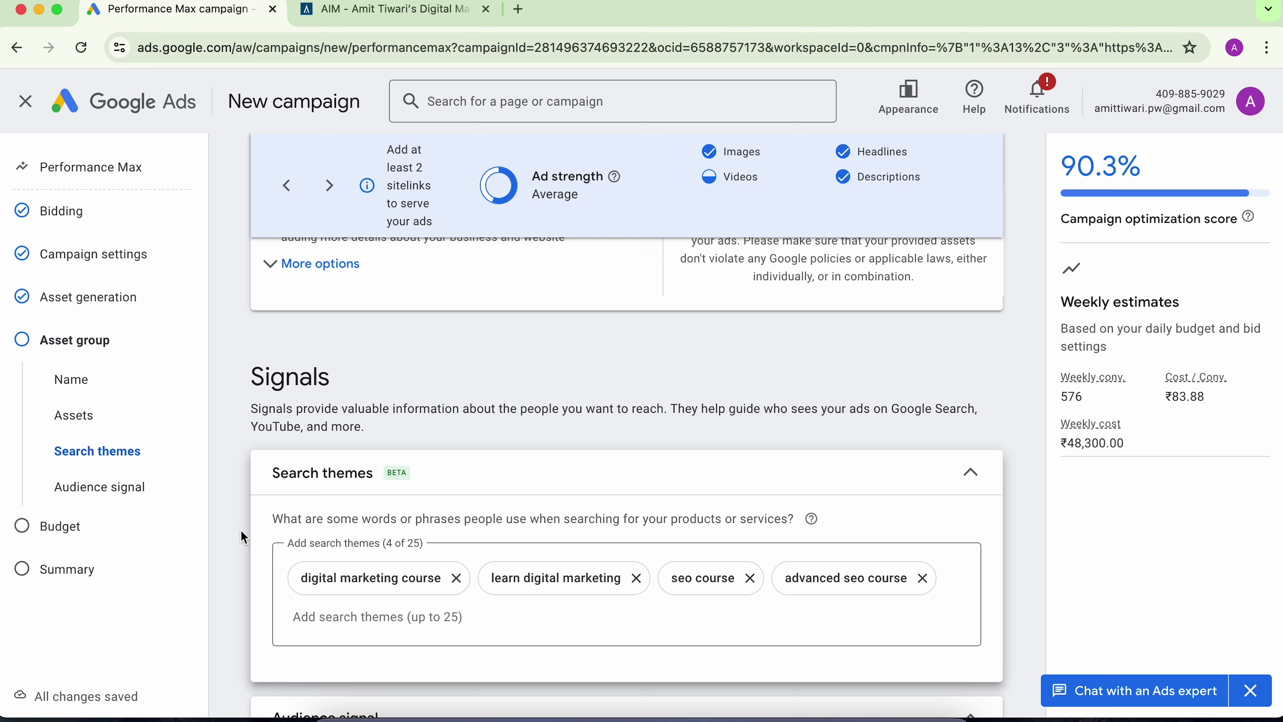
Step: Browse the first-party data options in the audience signal and start creating a new segment
{"action": "scroll", "coordinate": [240, 530], "scroll_direction": "down", "scroll_amount": 3}
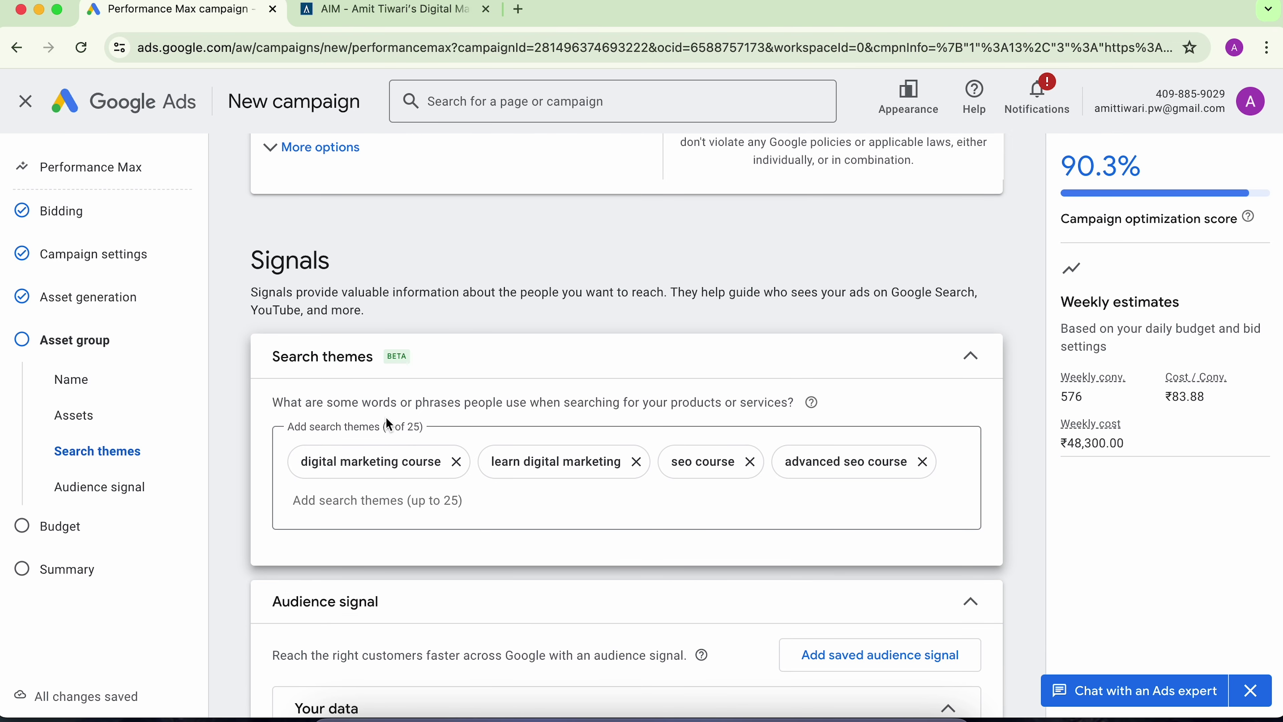
{"action": "scroll", "coordinate": [295, 501], "scroll_direction": "down", "scroll_amount": 5}
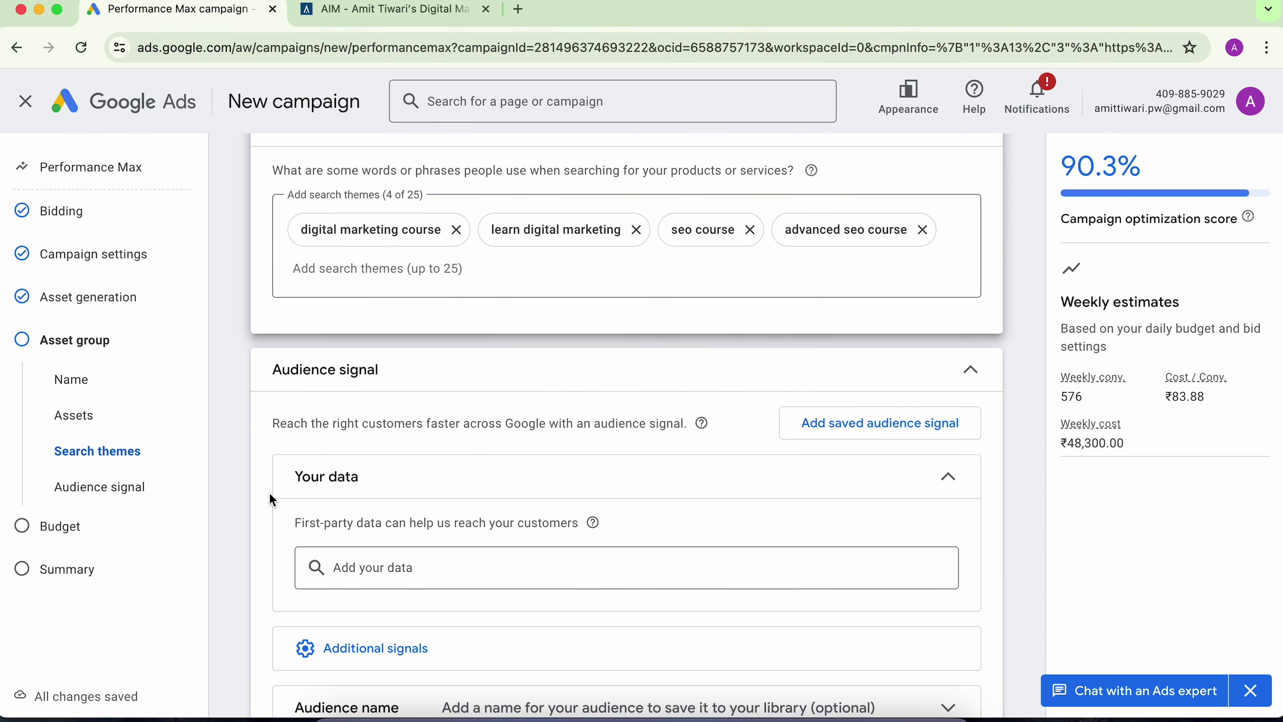
{"action": "scroll", "coordinate": [270, 493], "scroll_direction": "down", "scroll_amount": 1}
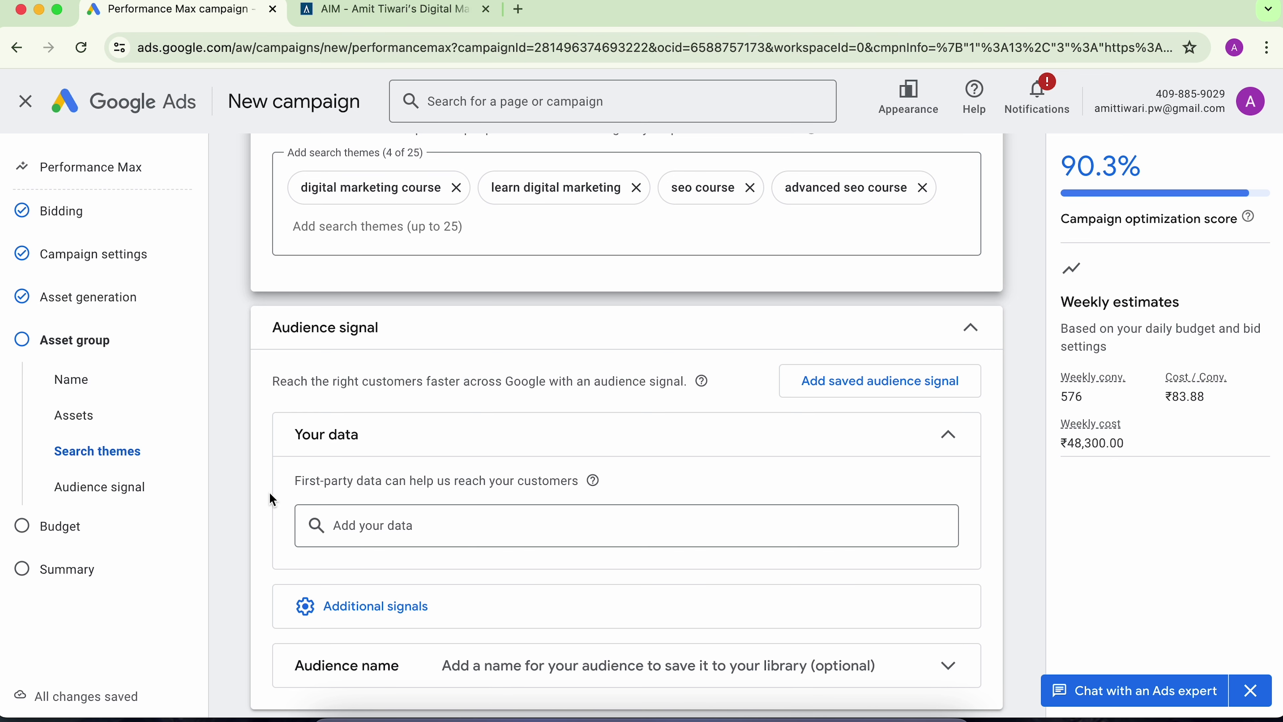
{"action": "scroll", "coordinate": [272, 500], "scroll_direction": "down", "scroll_amount": 1}
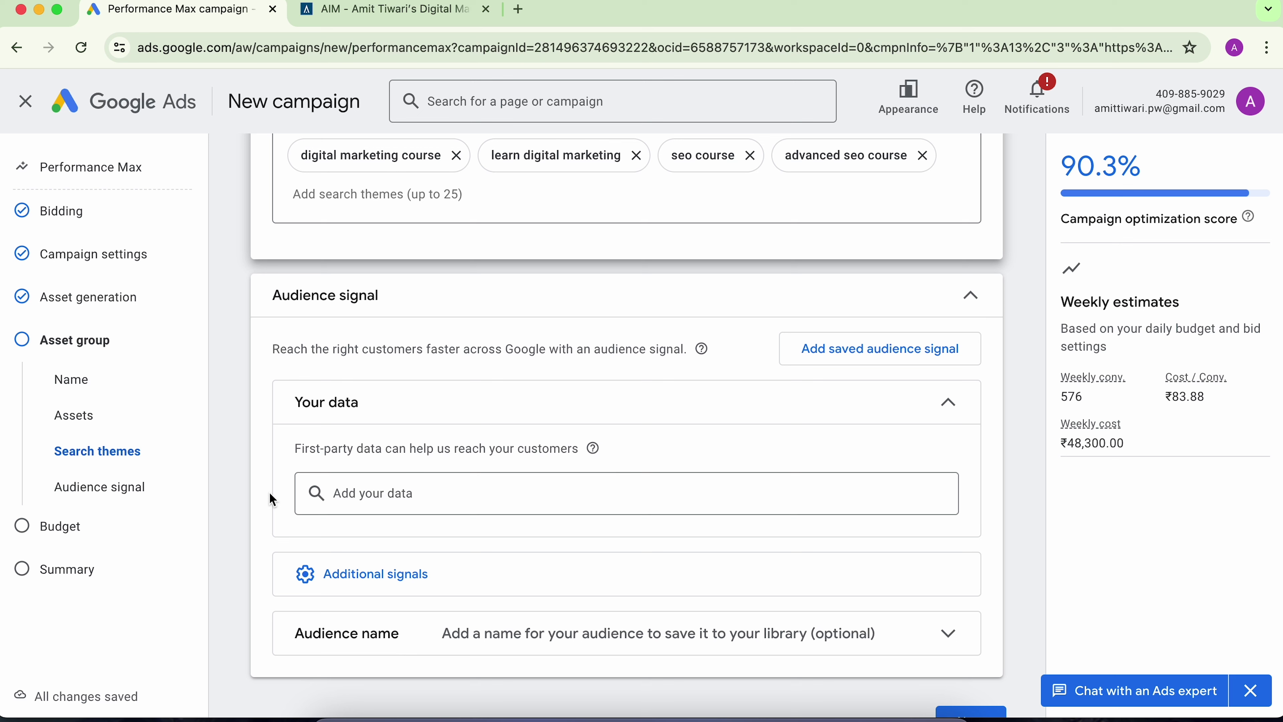
{"action": "scroll", "coordinate": [379, 470], "scroll_direction": "down", "scroll_amount": 1}
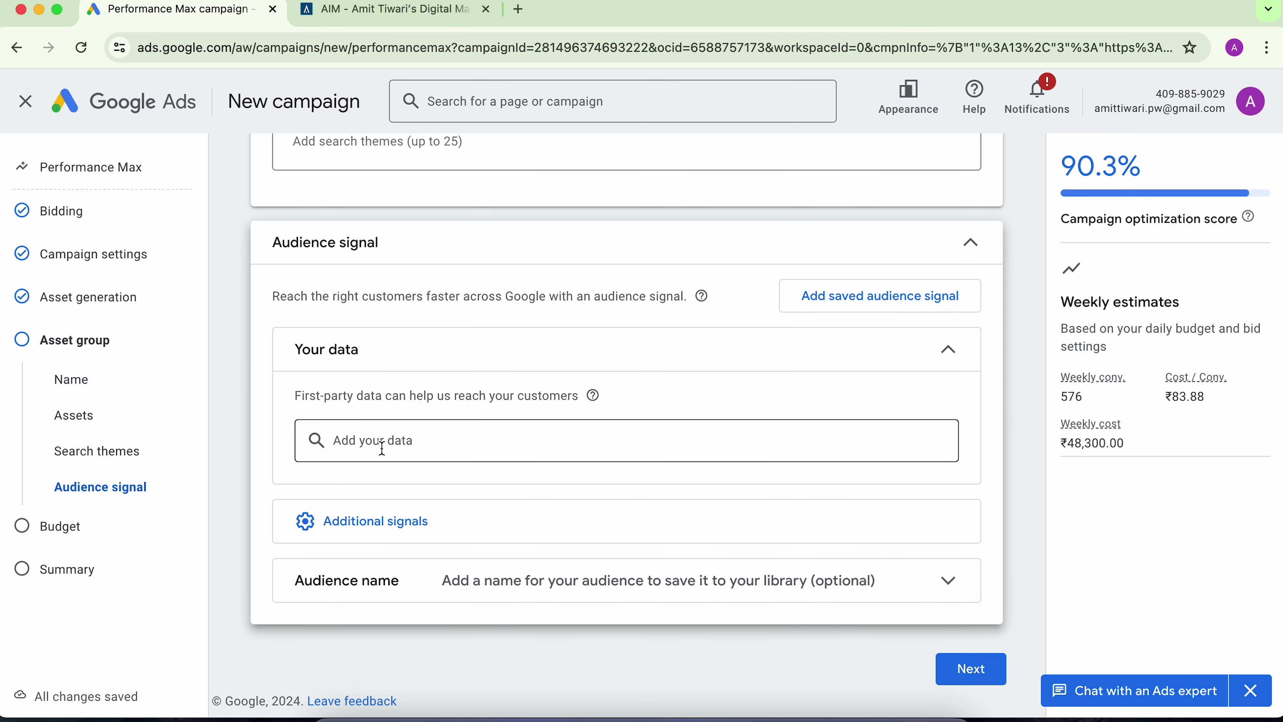
{"action": "left_click", "coordinate": [385, 450]}
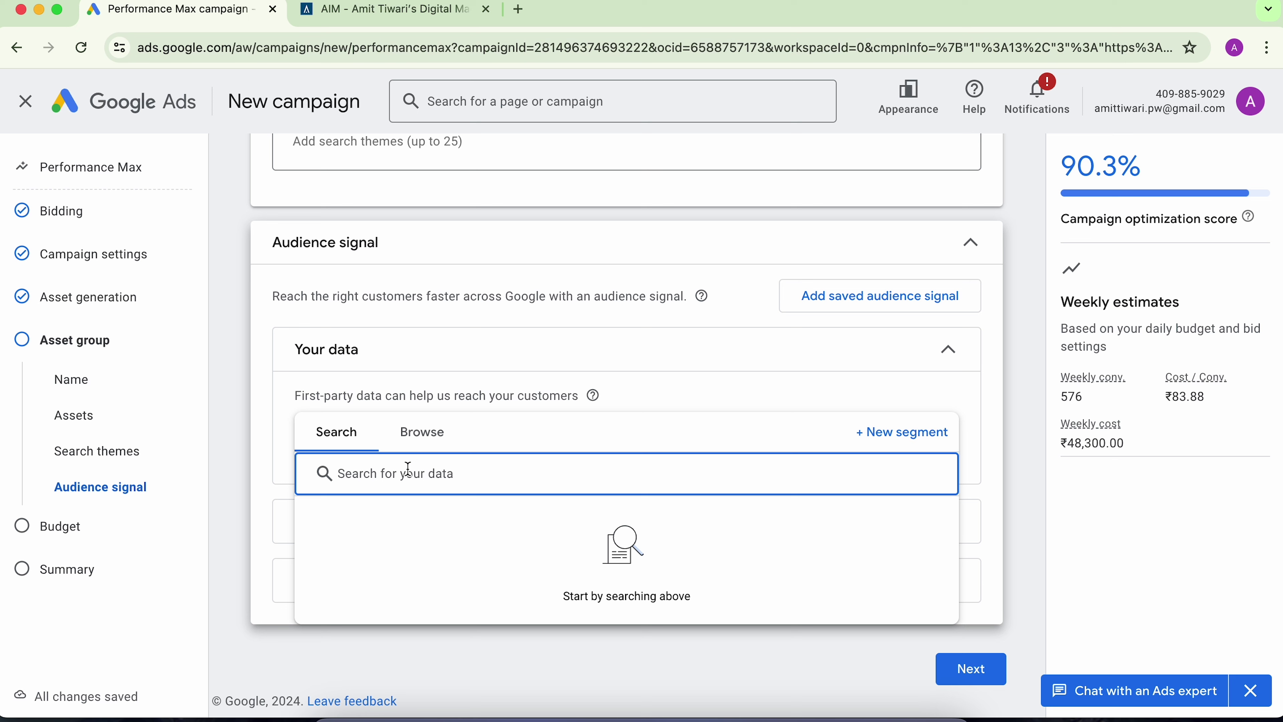
{"action": "left_click", "coordinate": [433, 447]}
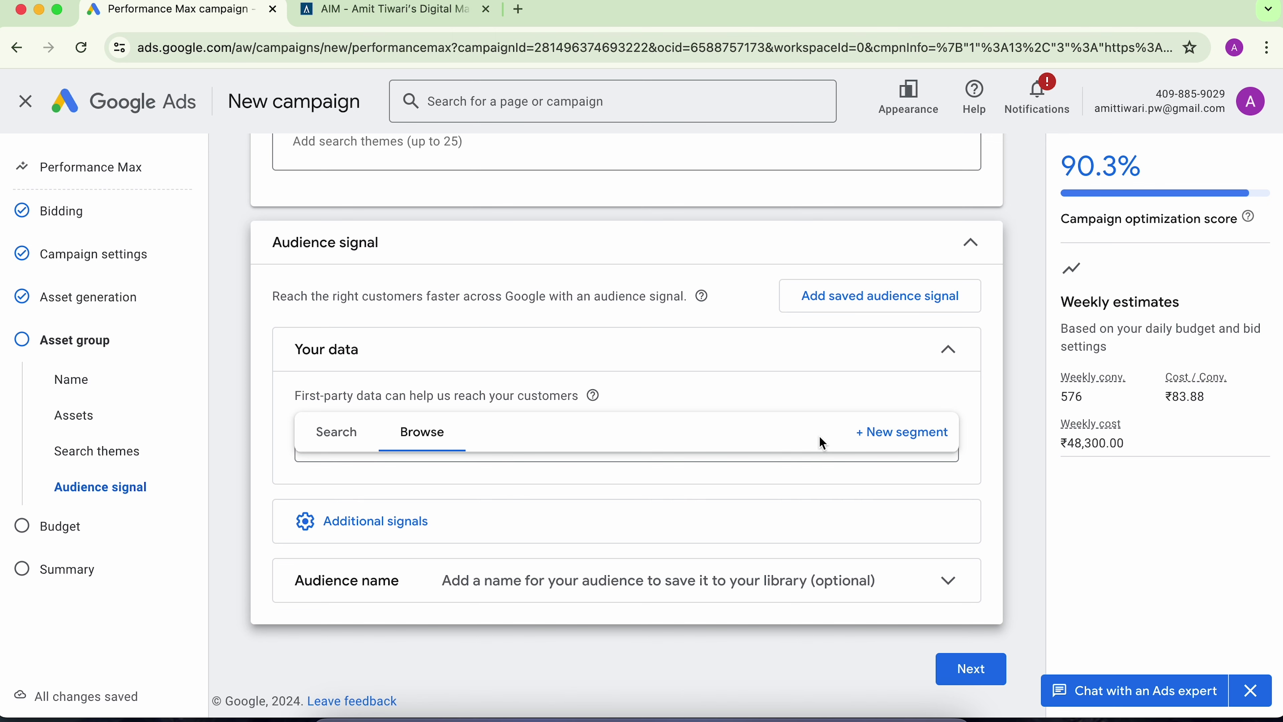
{"action": "left_click", "coordinate": [898, 433]}
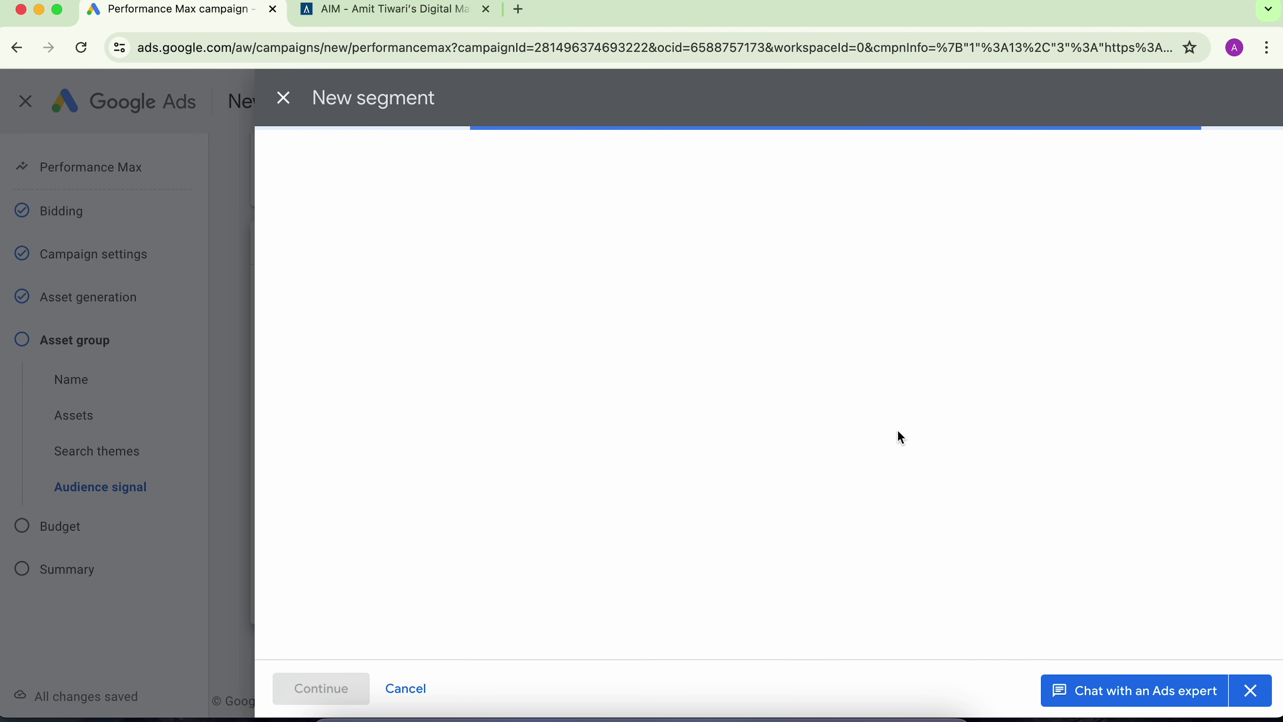